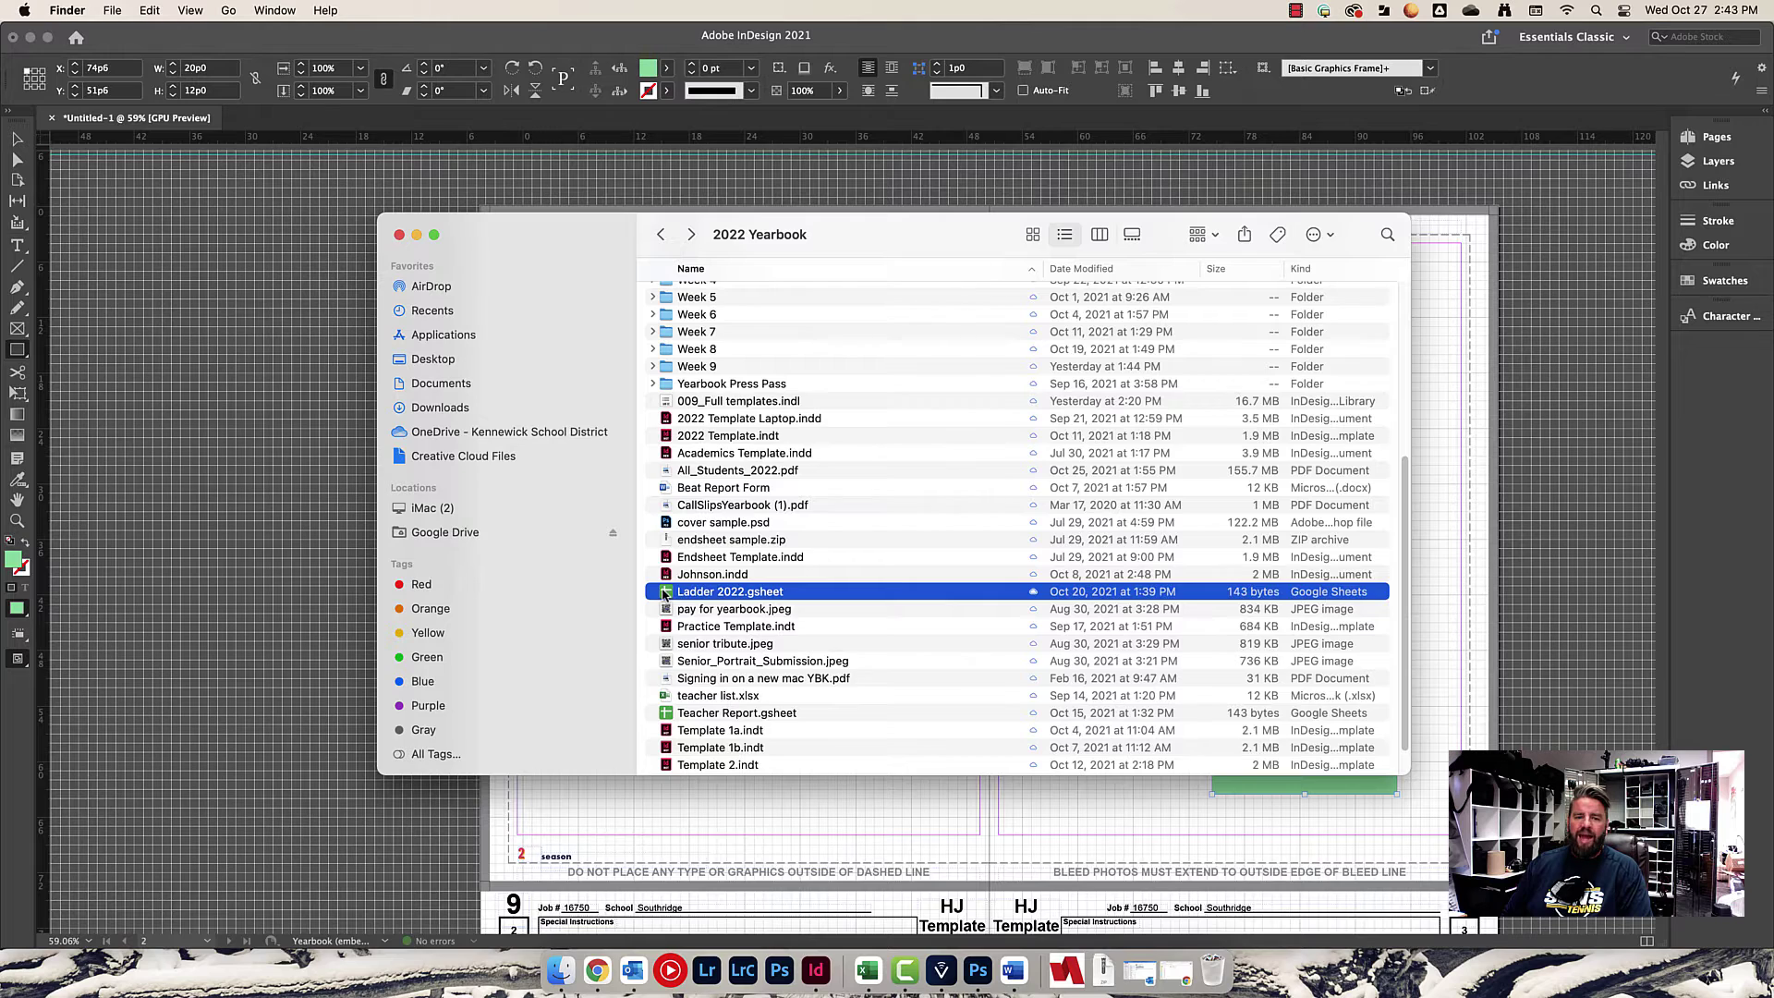
Open Ladder 2022.gsheet from the 2022 Yearbook folder in Finder.
double_click(663, 593)
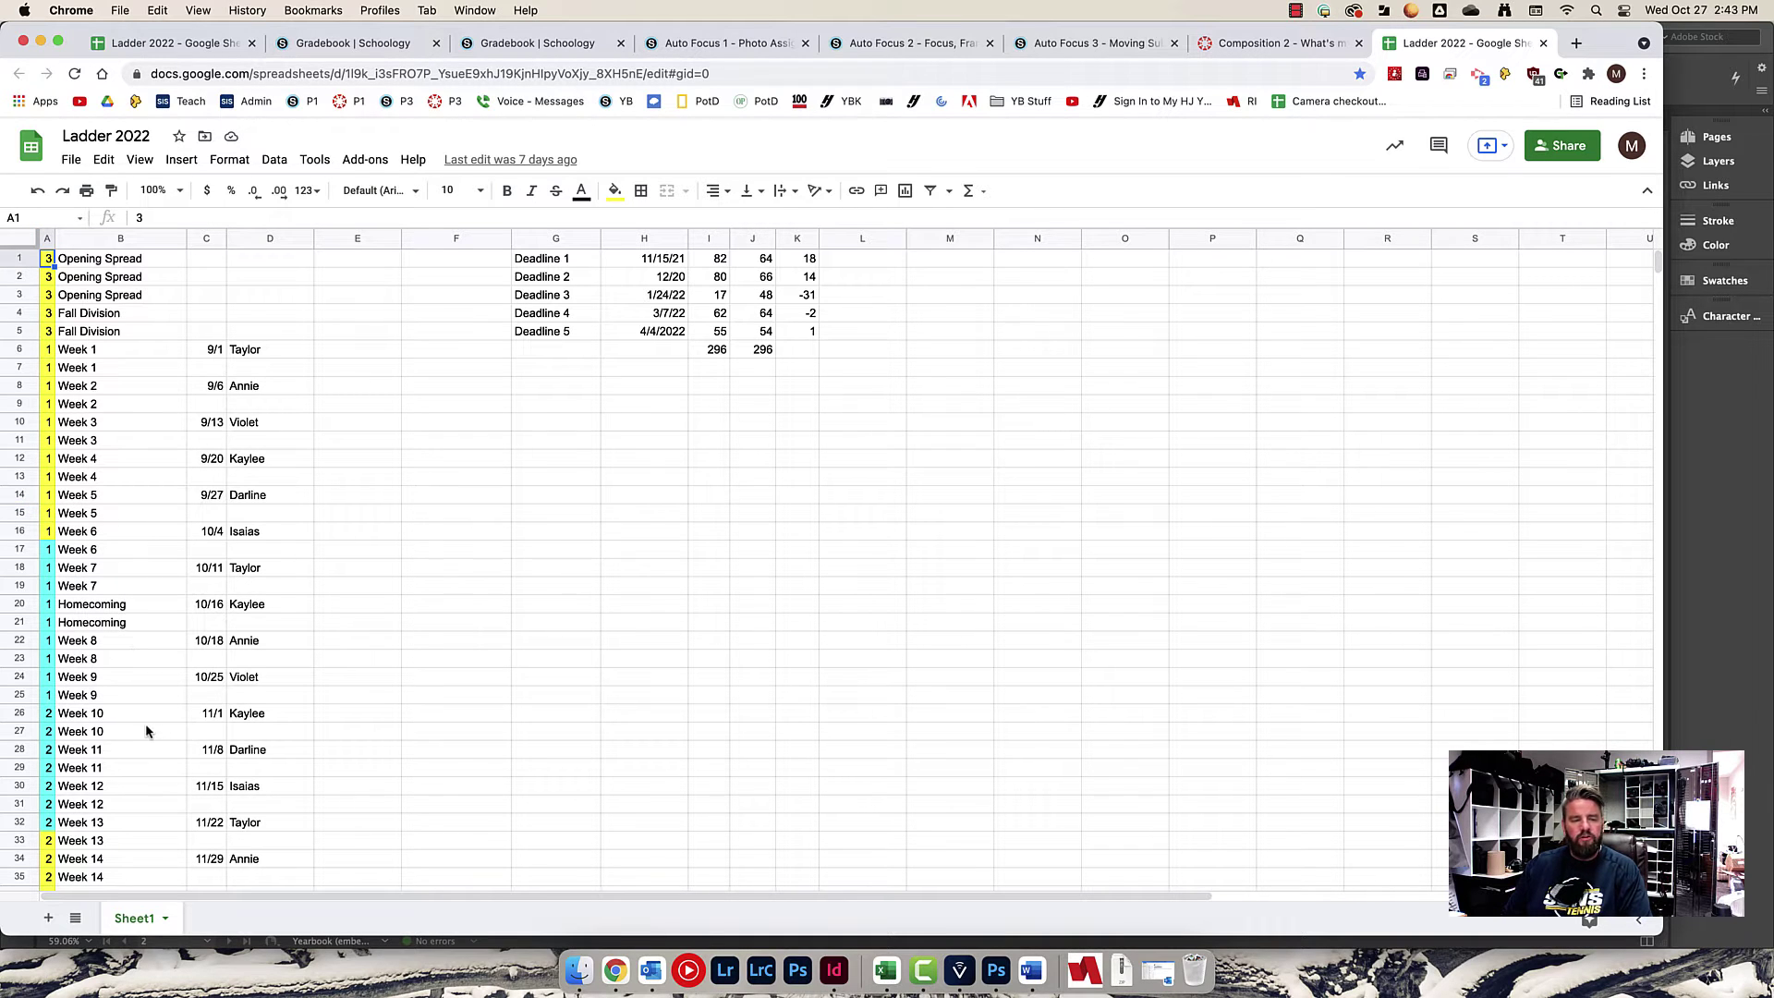
scroll(146, 731, "down", 15)
scroll(145, 731, "down", 9)
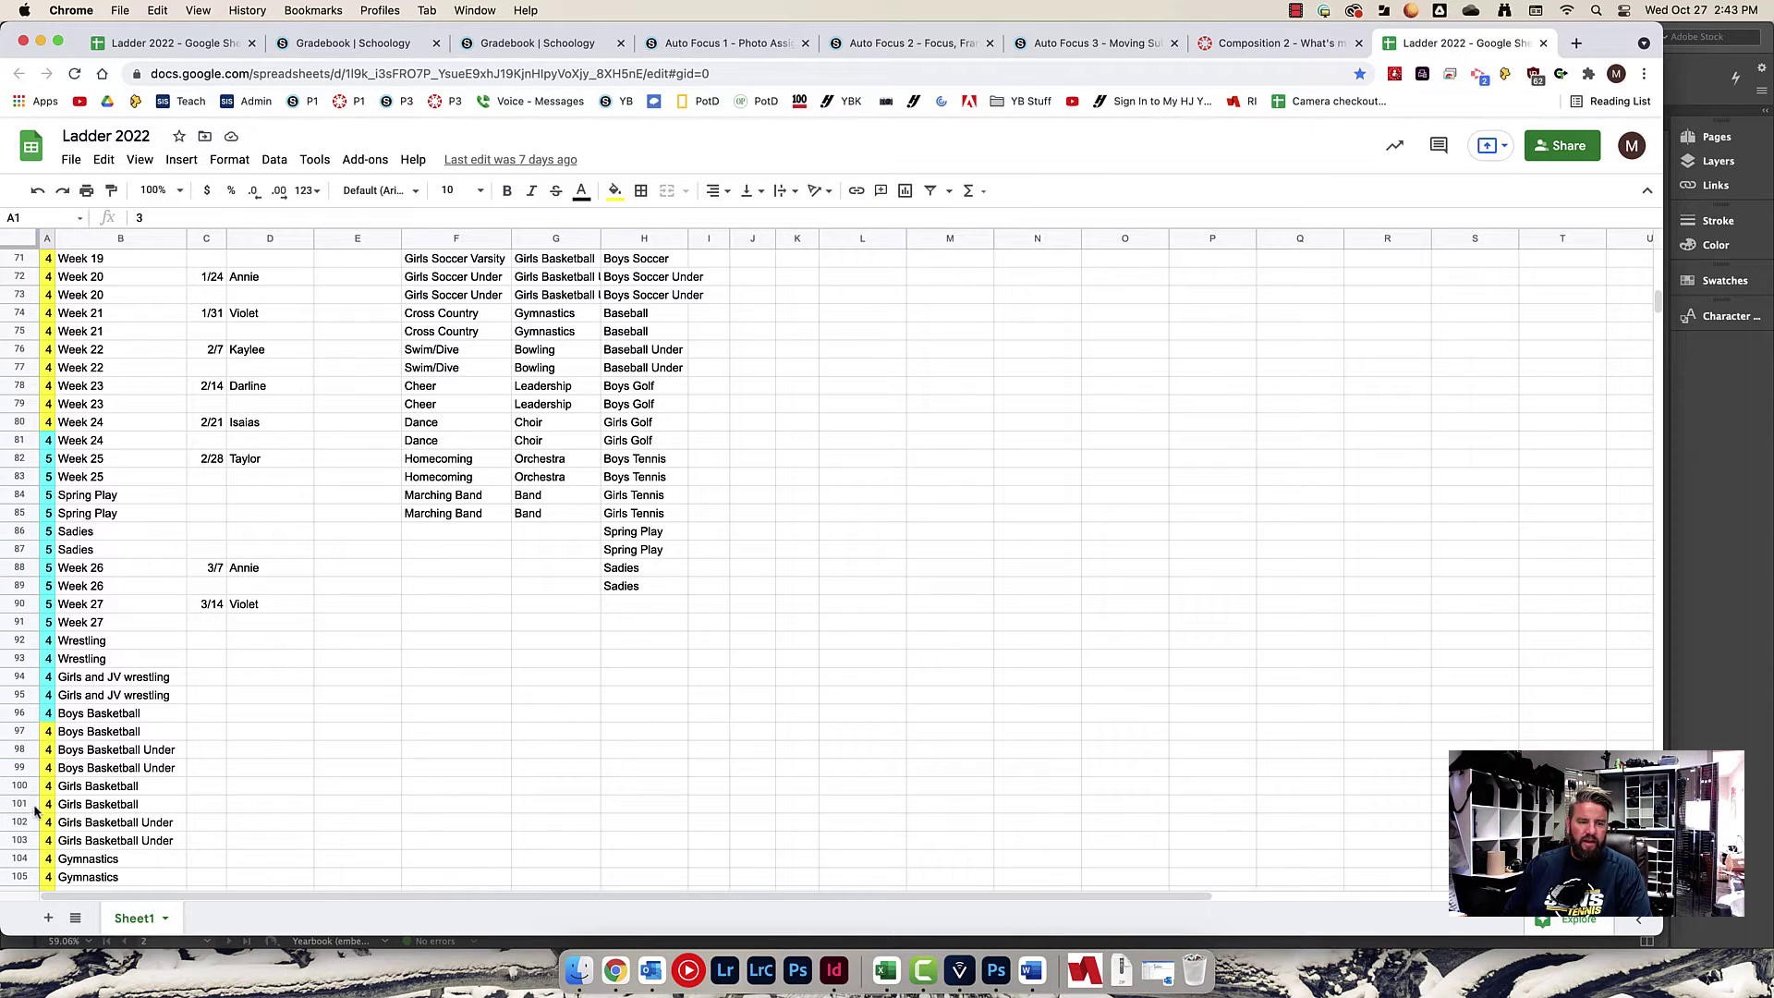
scroll(199, 684, "up", 17)
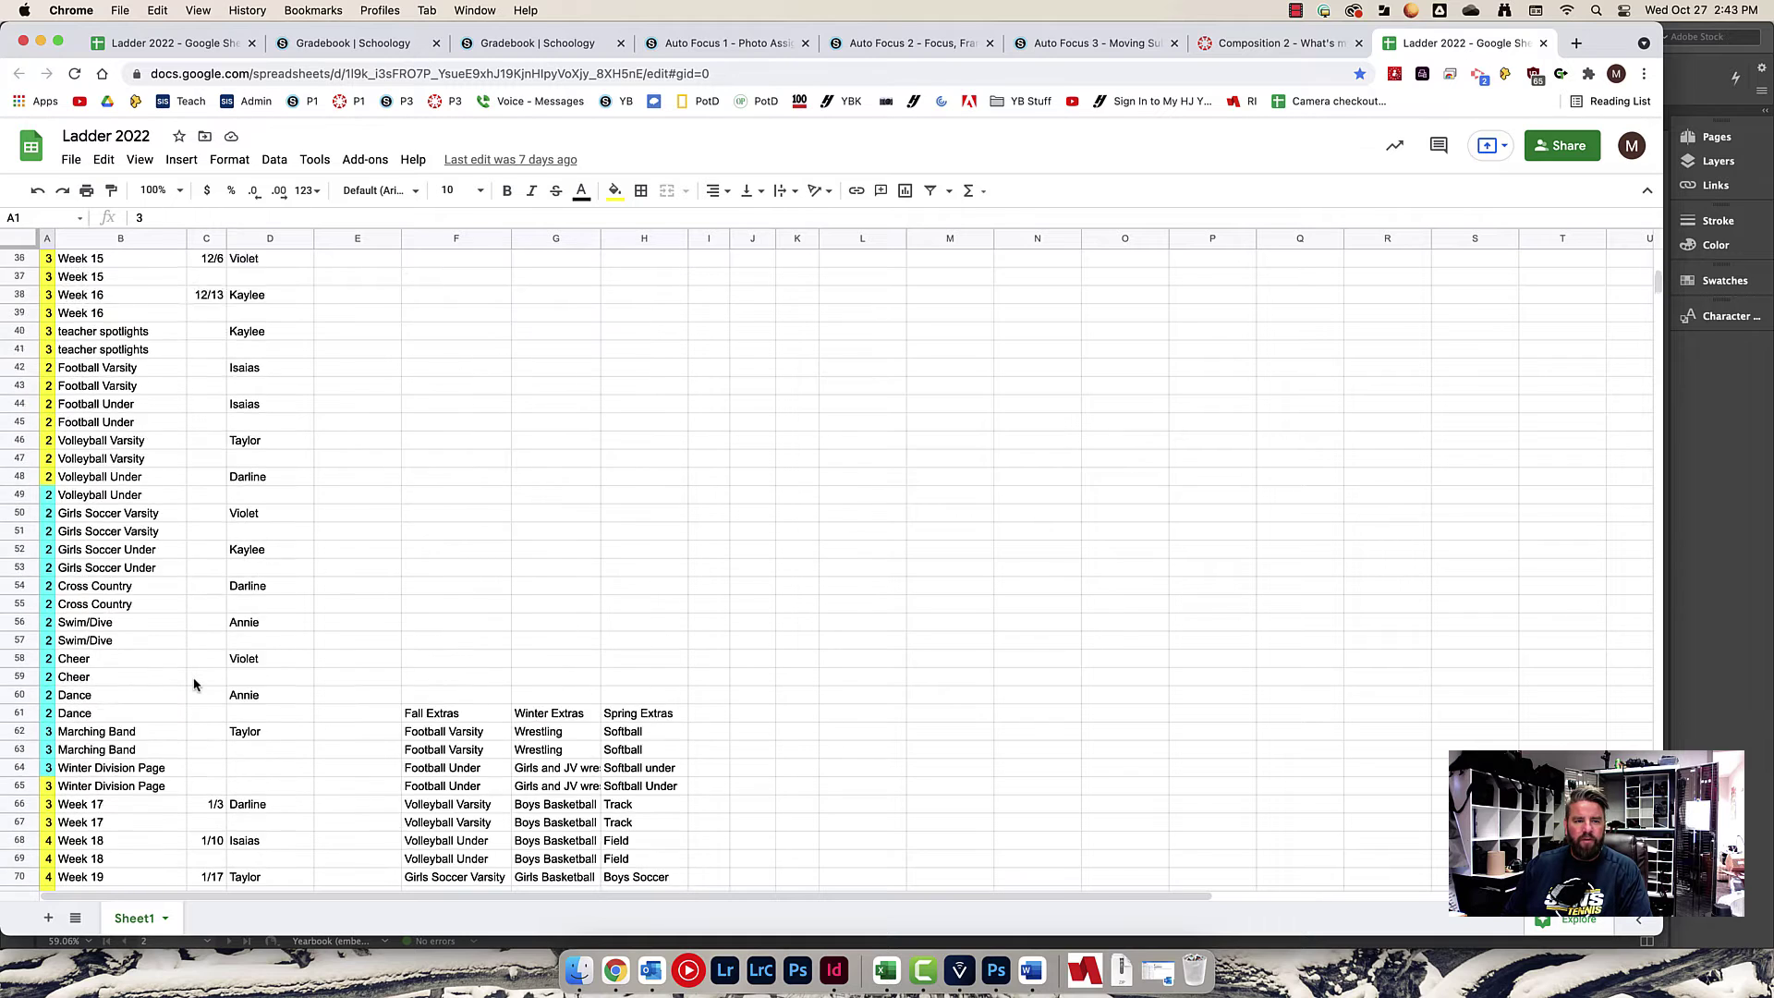
scroll(206, 416, "up", 1)
scroll(68, 342, "up", 5)
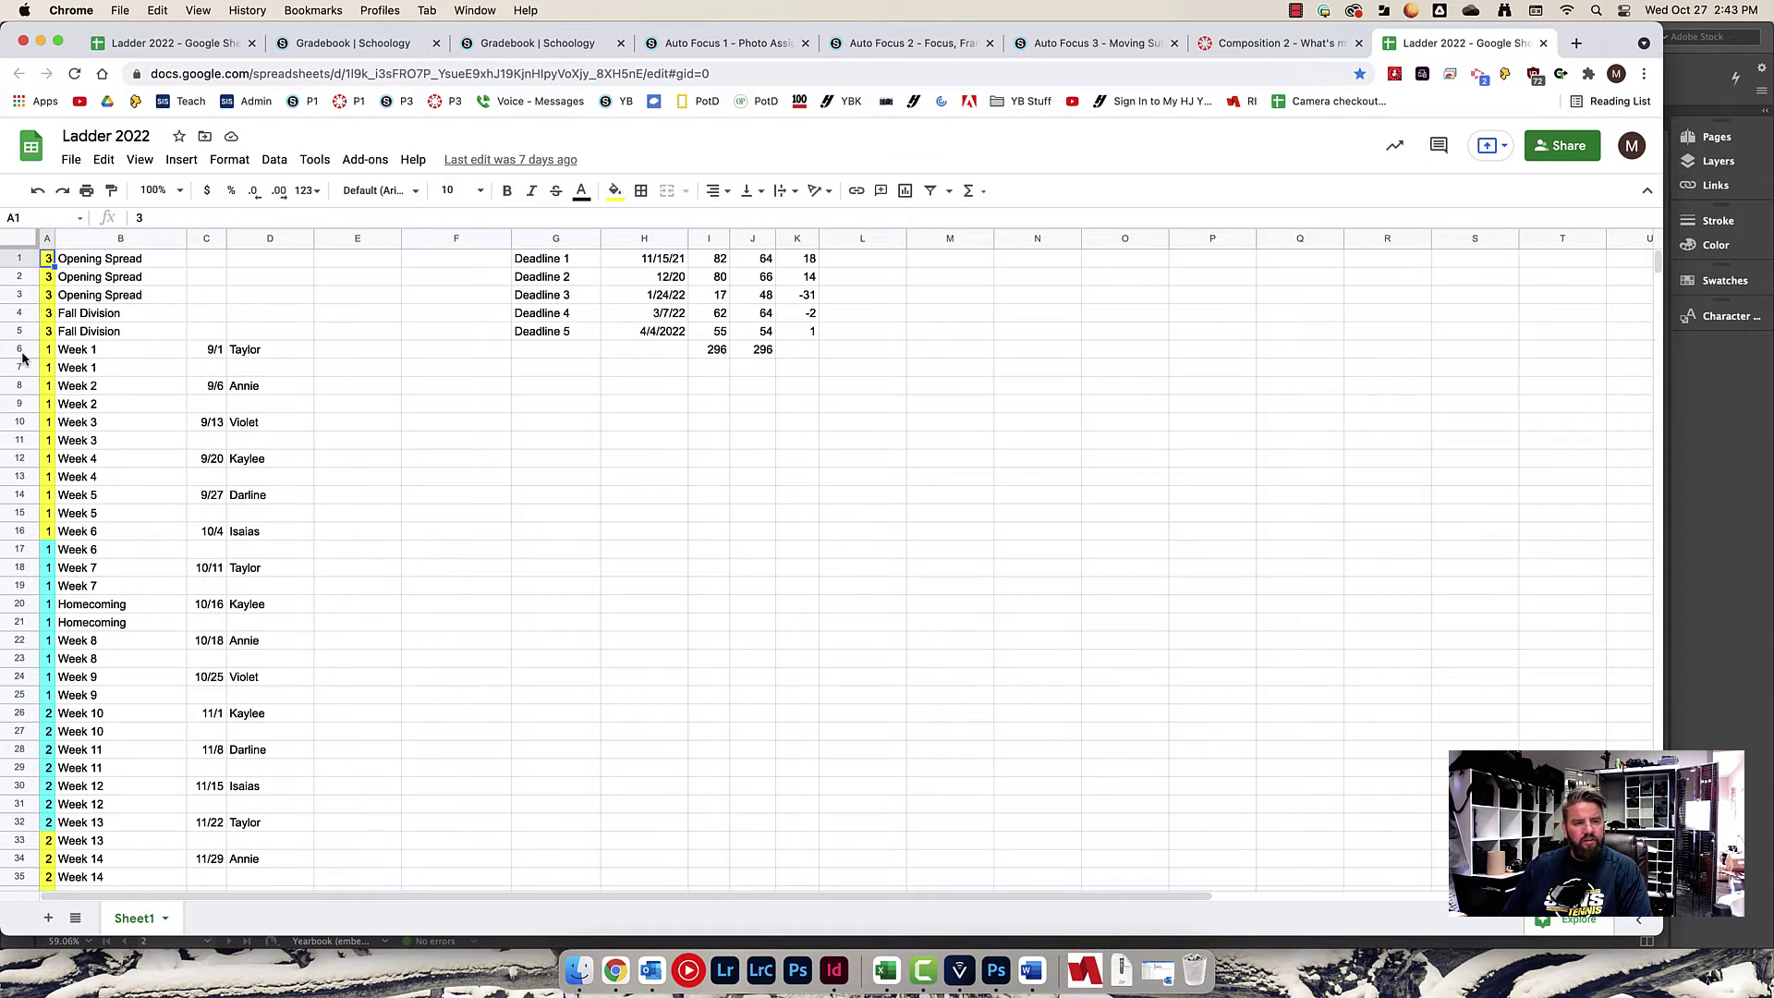
Hide Chrome, go through !Working Pages into 024-025, and open 16750-024-025.indd.
left_click(40, 41)
scroll(764, 477, "up", 5)
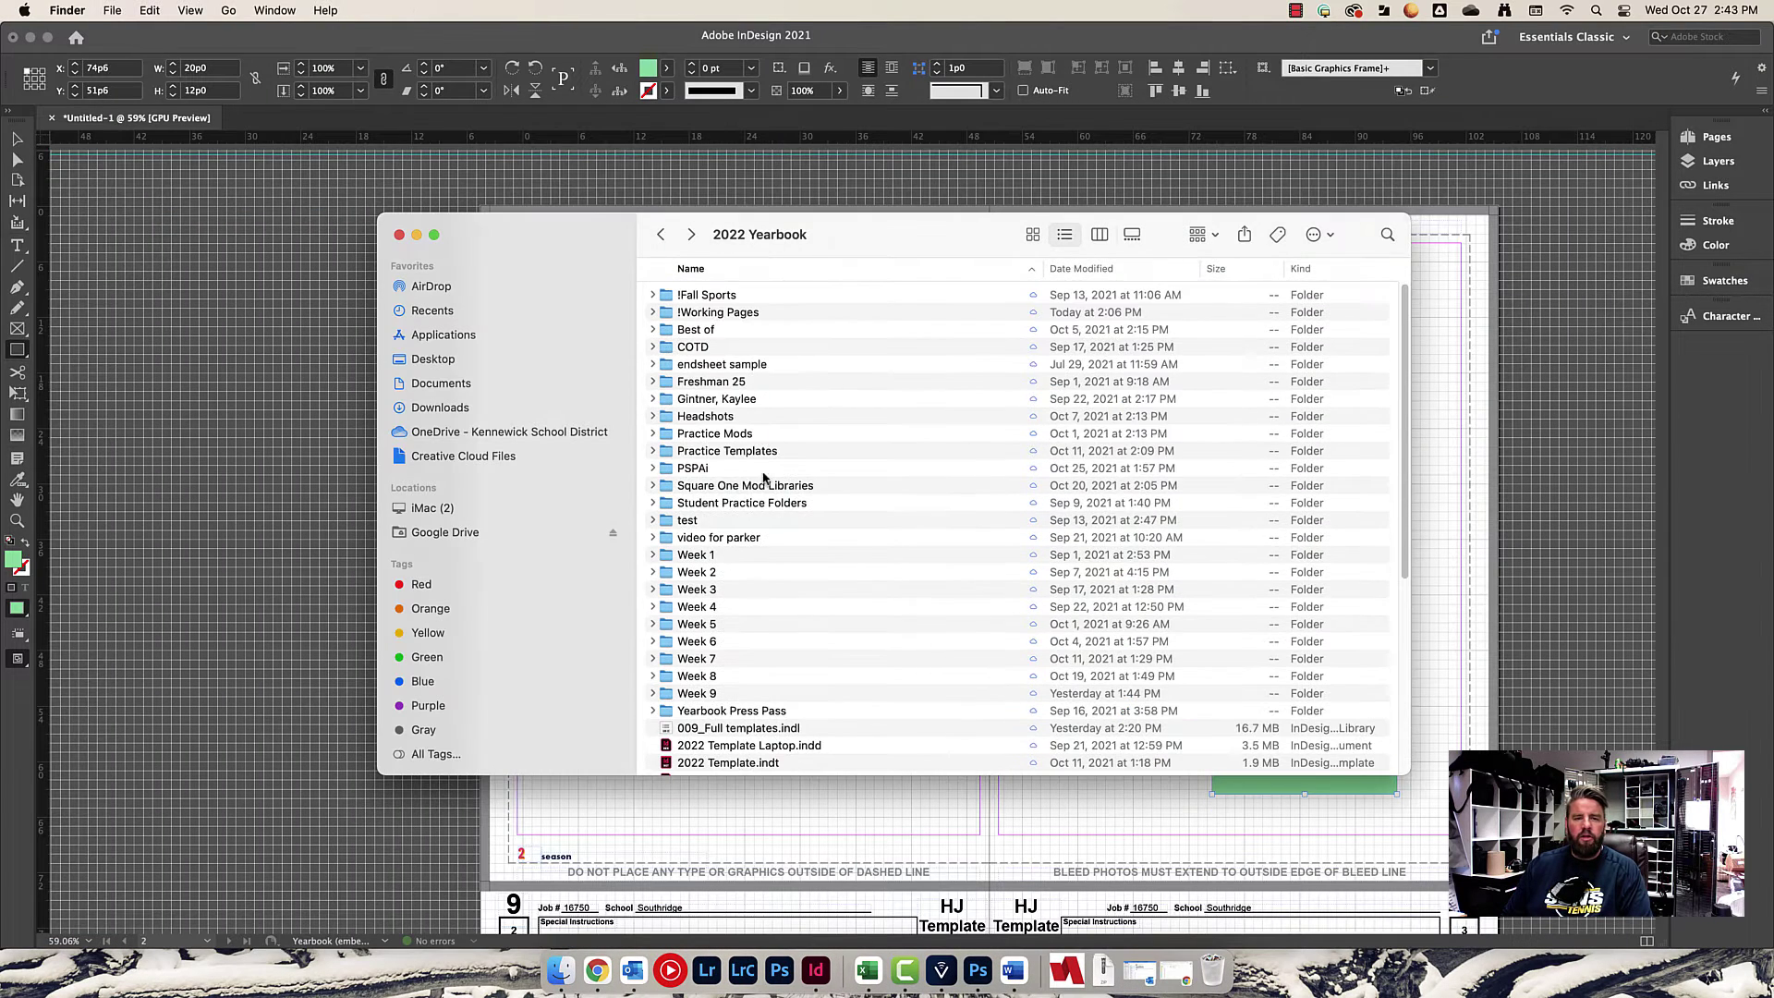
left_click(705, 314)
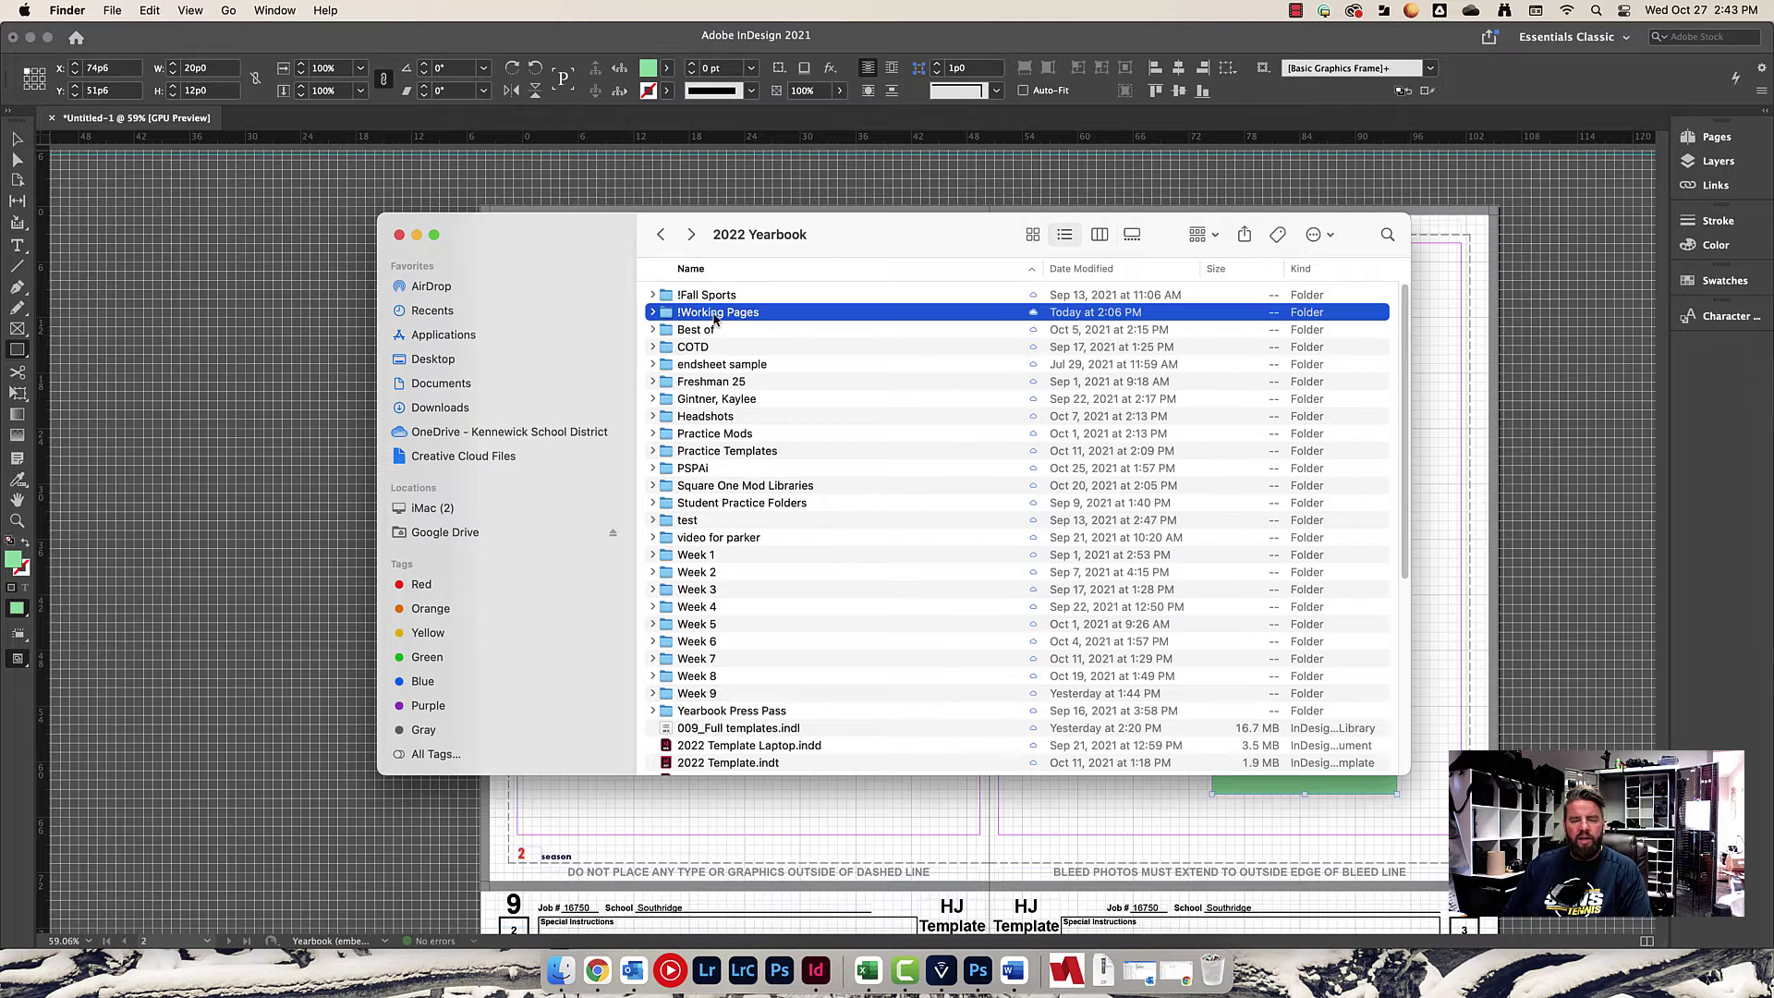
double_click(707, 314)
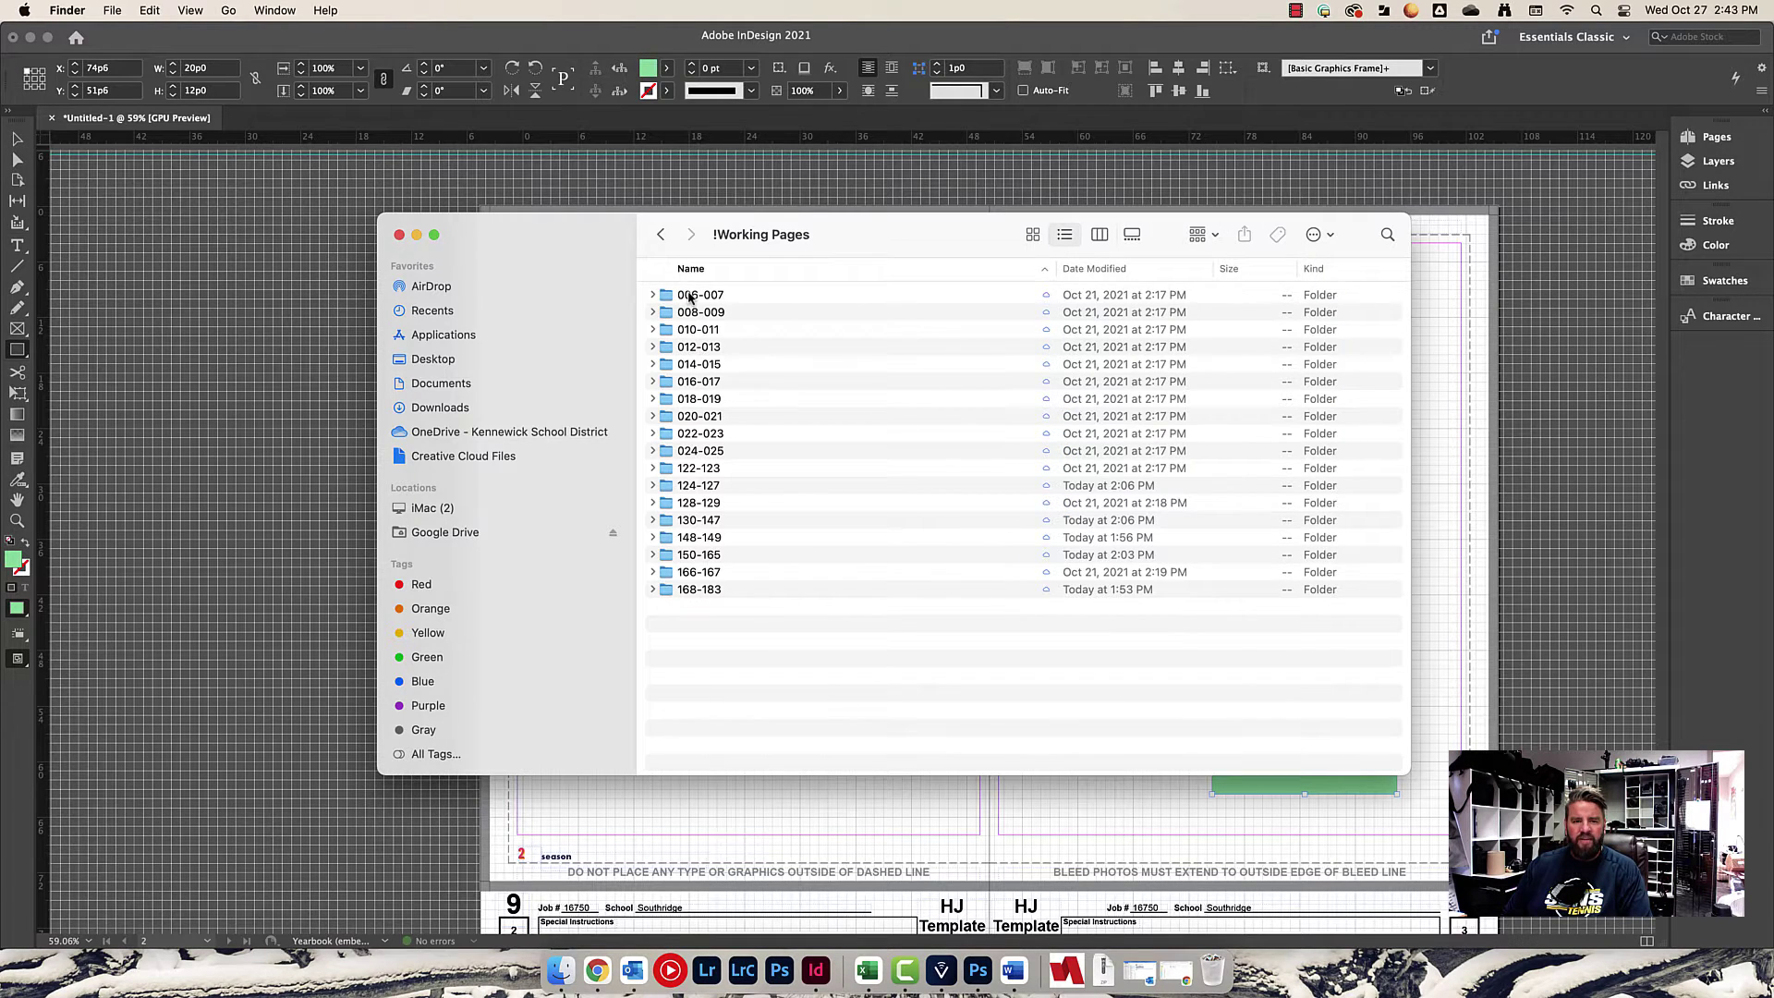
double_click(691, 296)
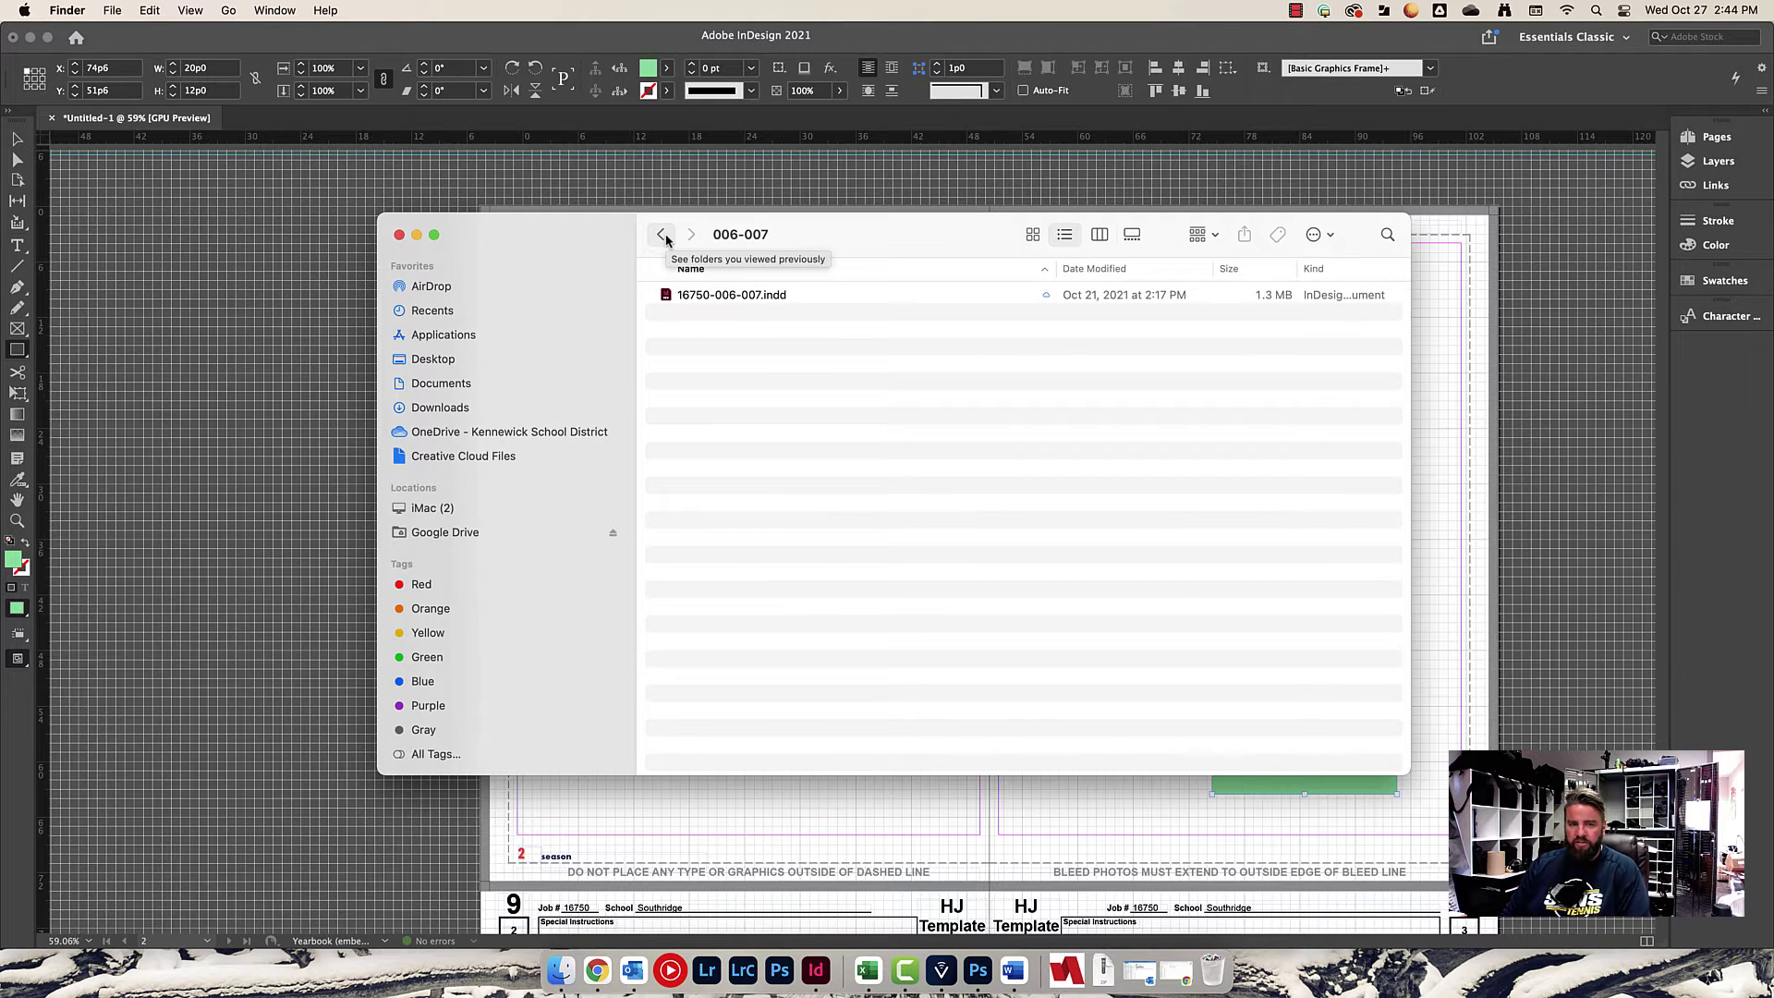
left_click(664, 238)
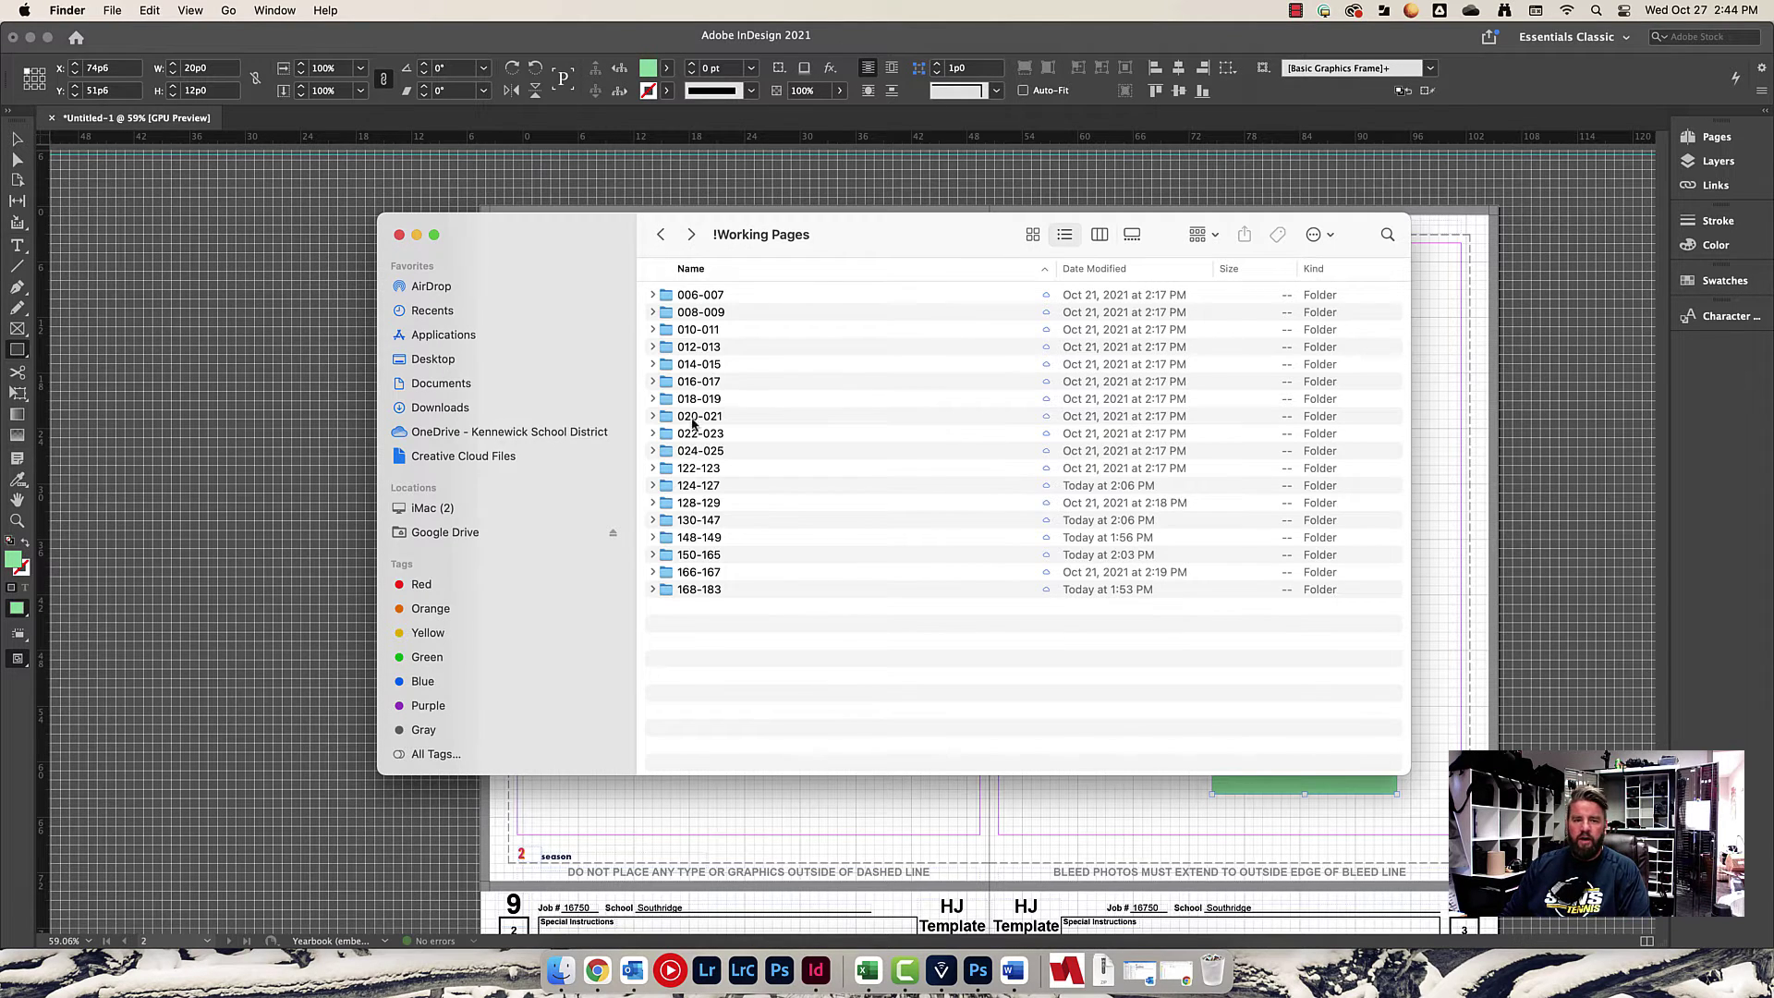
double_click(699, 452)
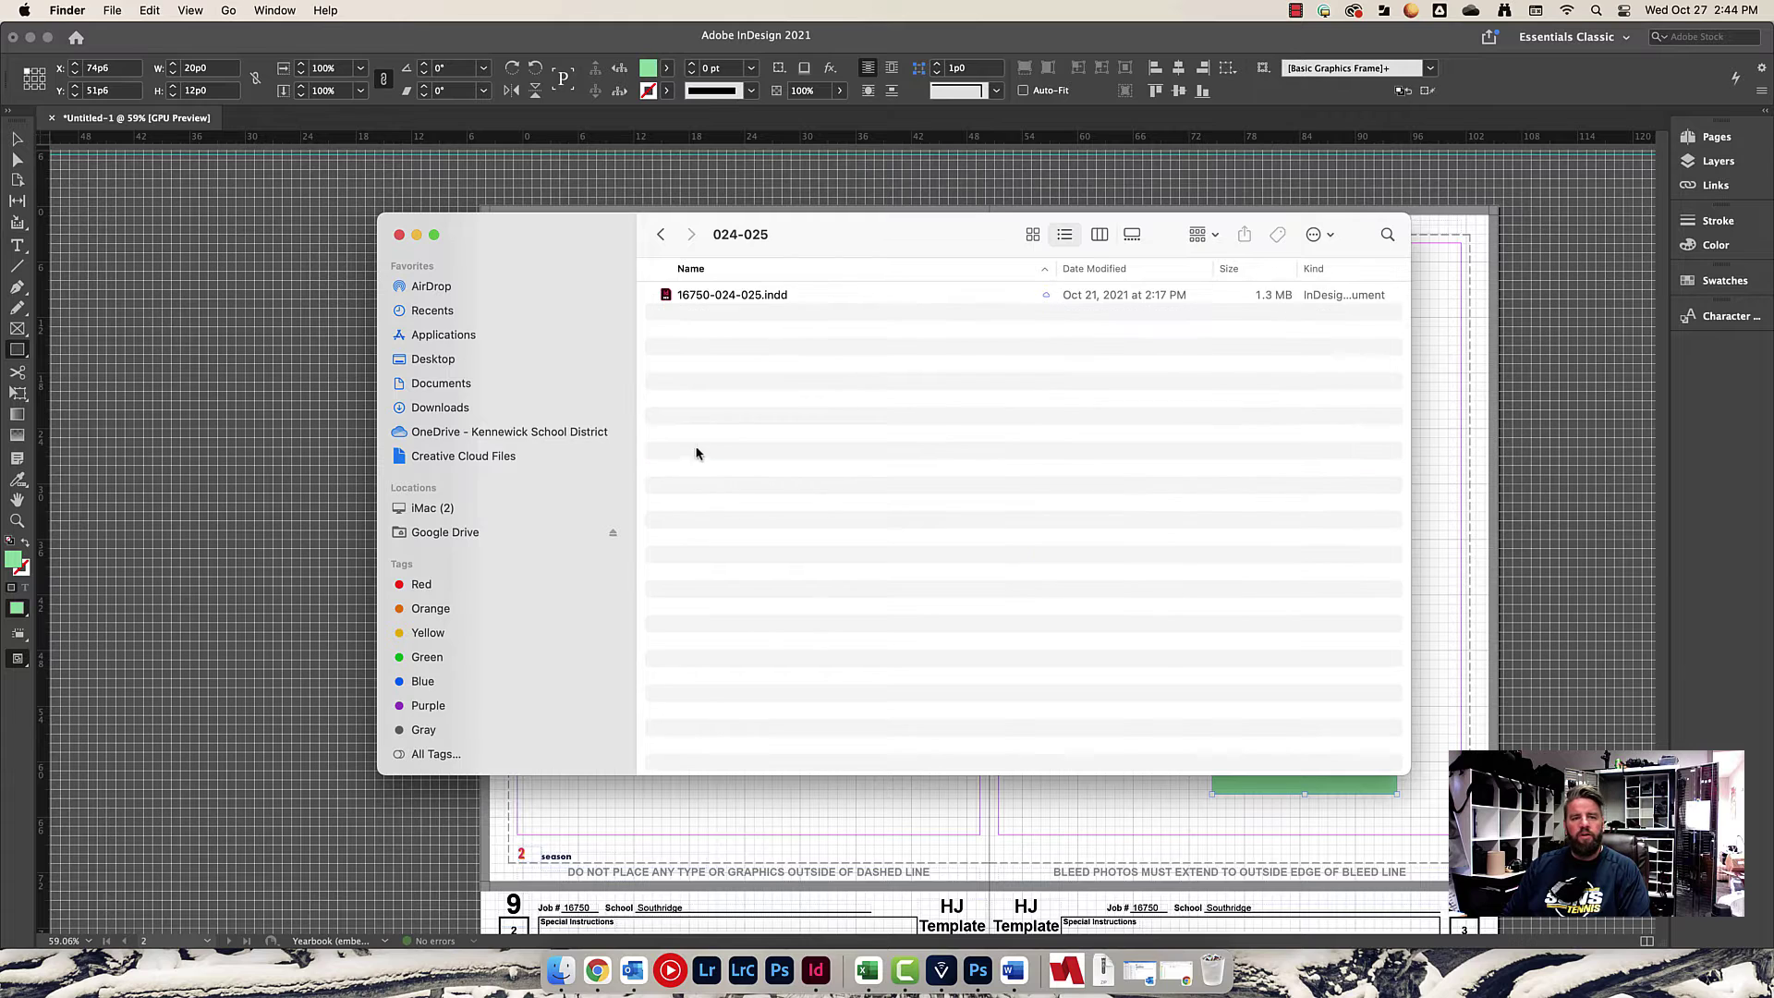
double_click(709, 298)
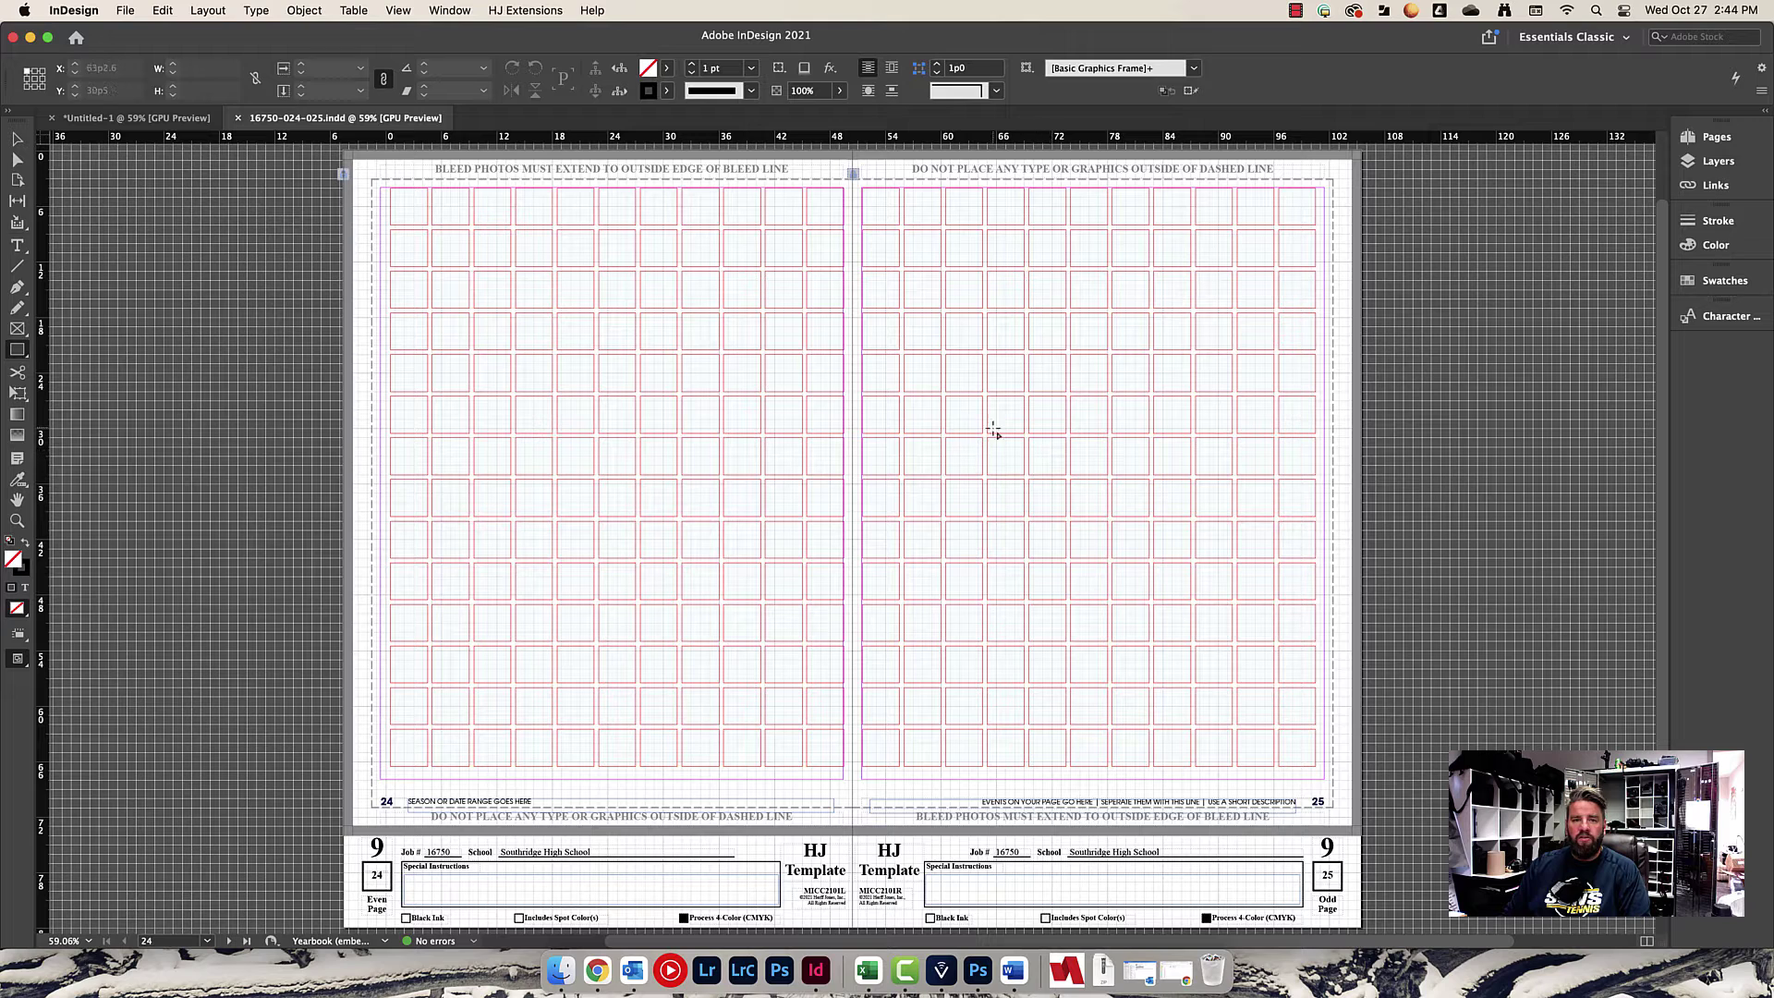
Save a copy of the spread with a student's name and 'Page' added to the file name.
left_click(125, 10)
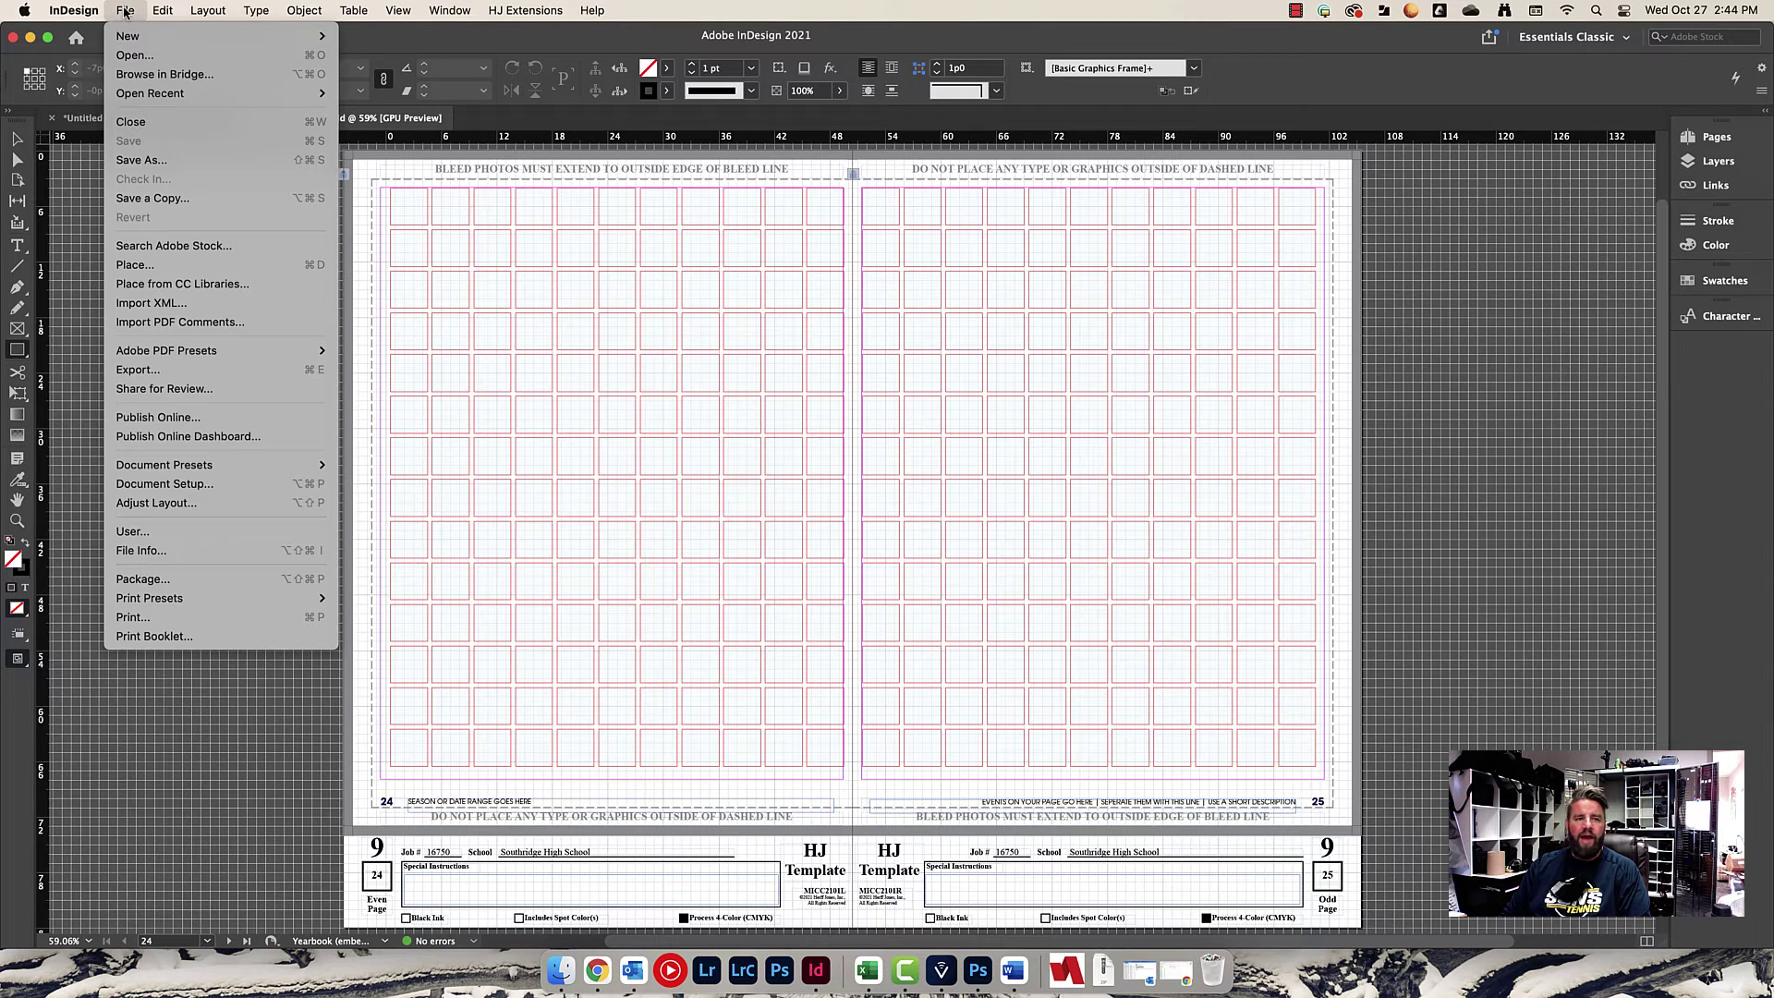
left_click(158, 163)
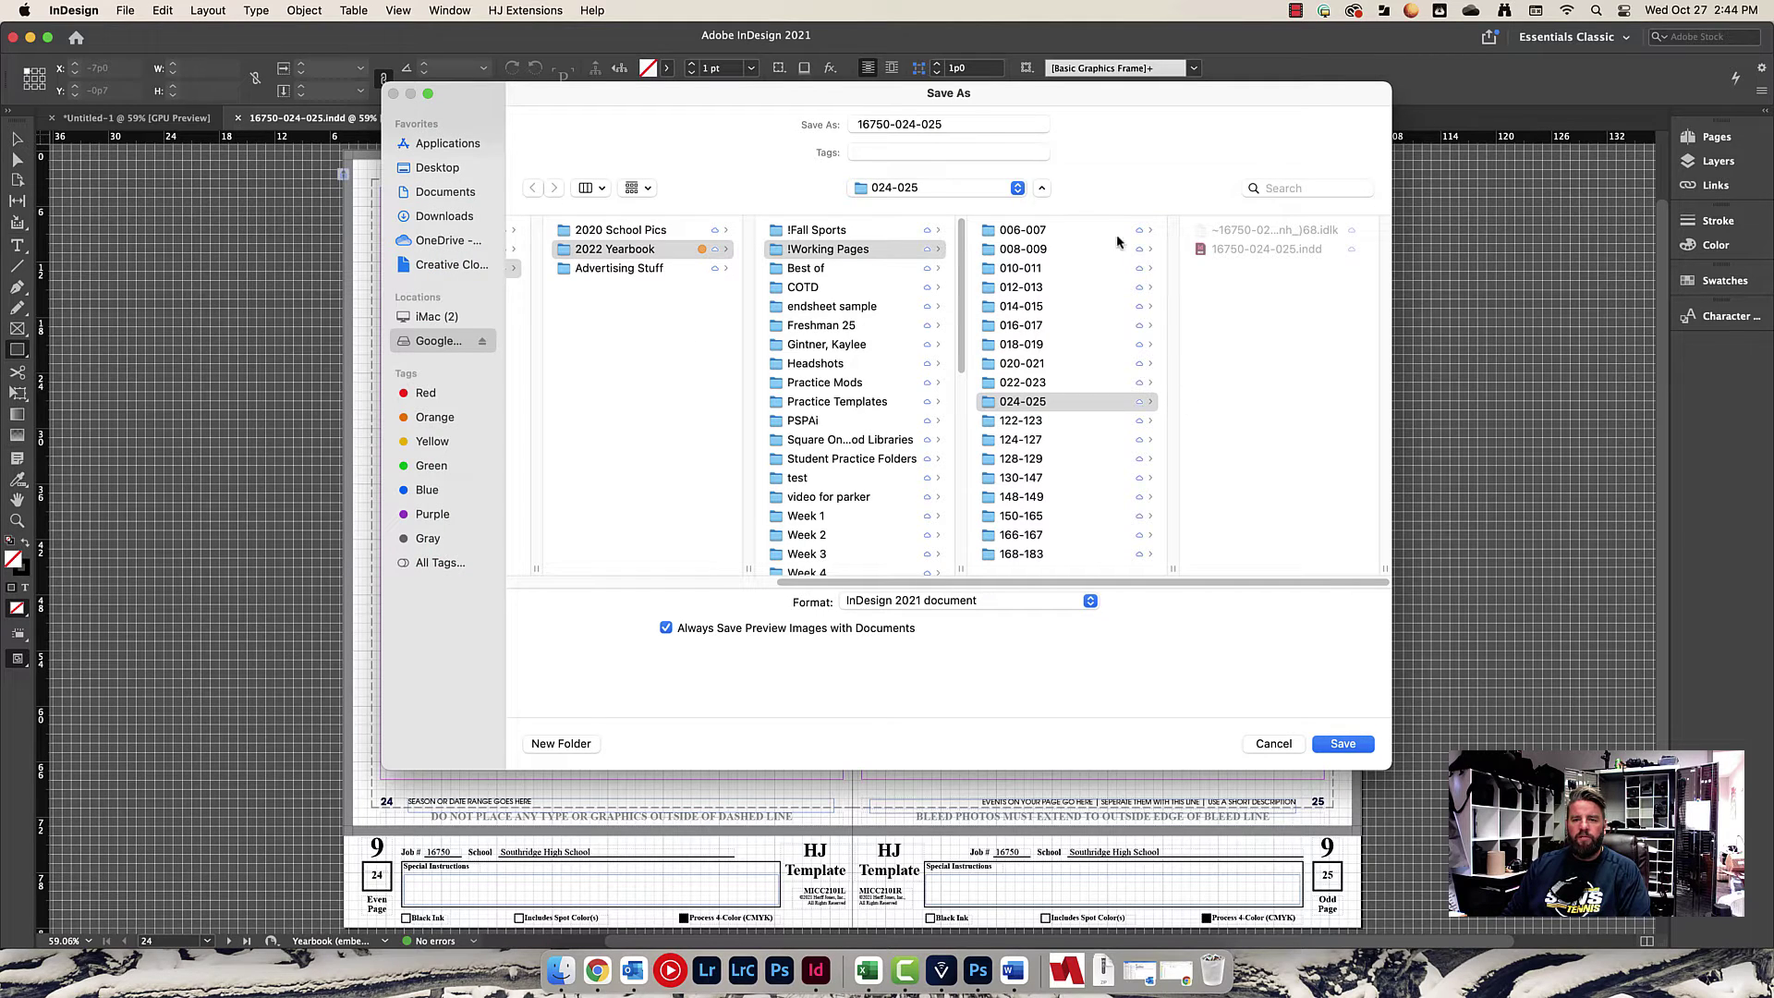
left_click(972, 124)
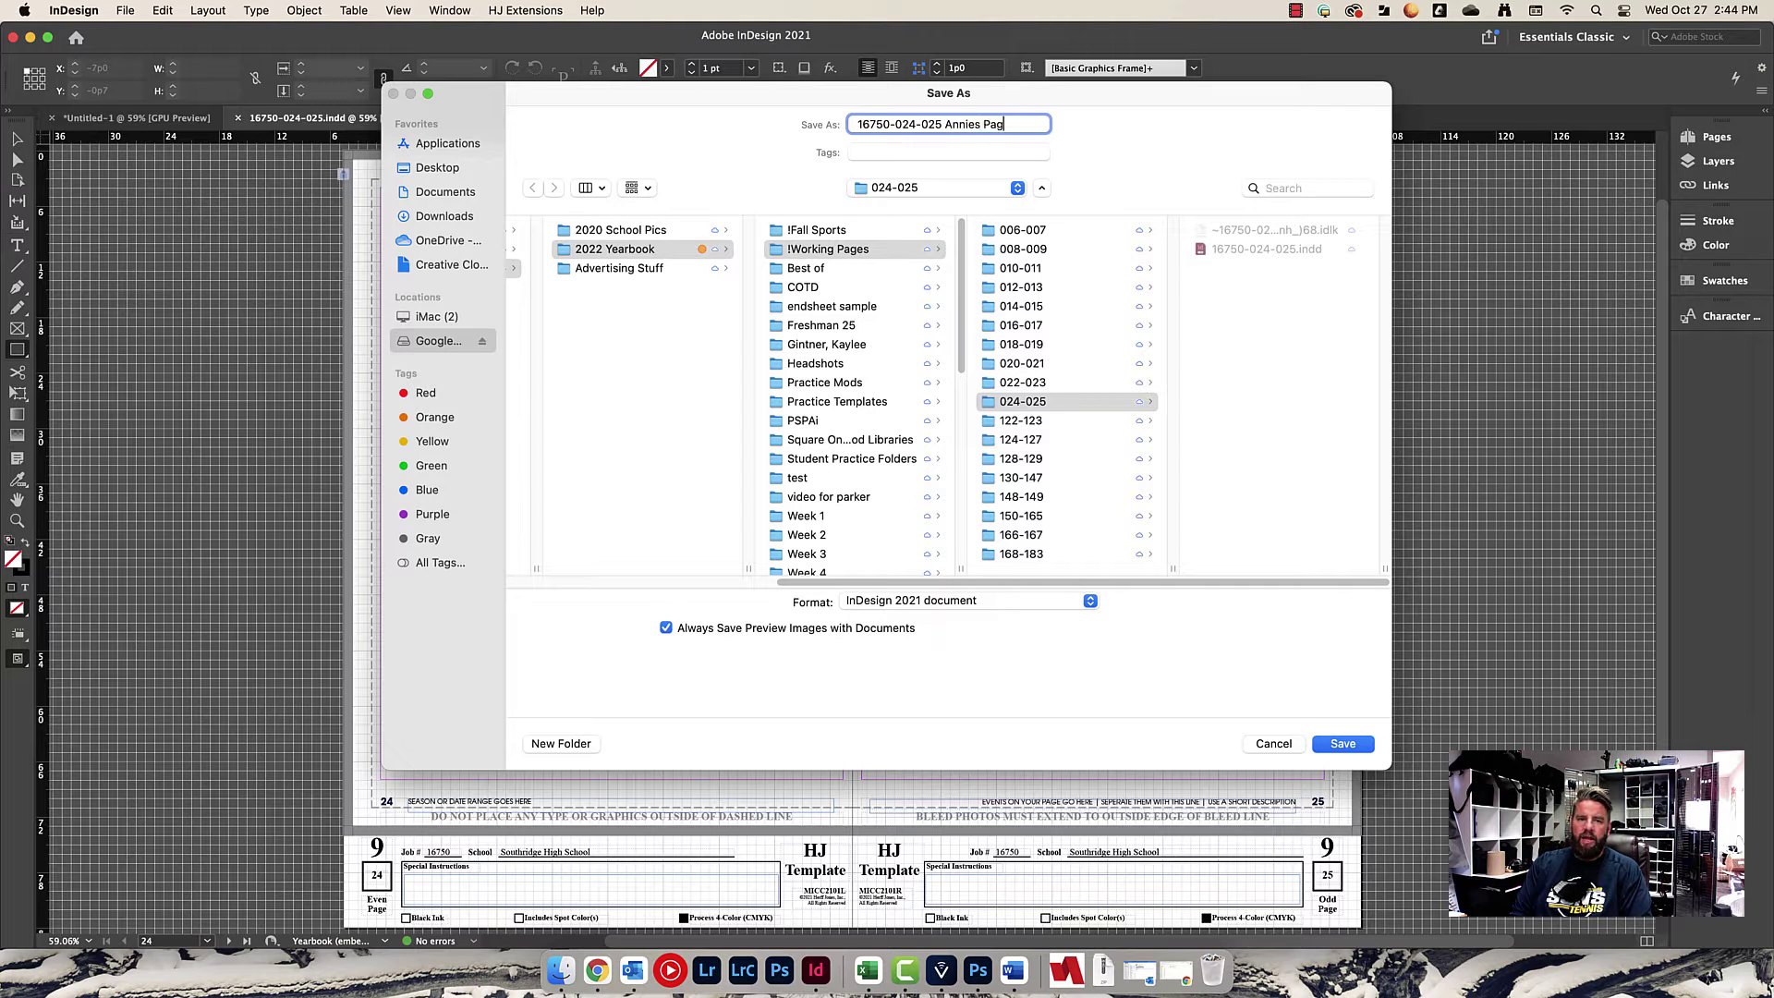
type("Annies Page")
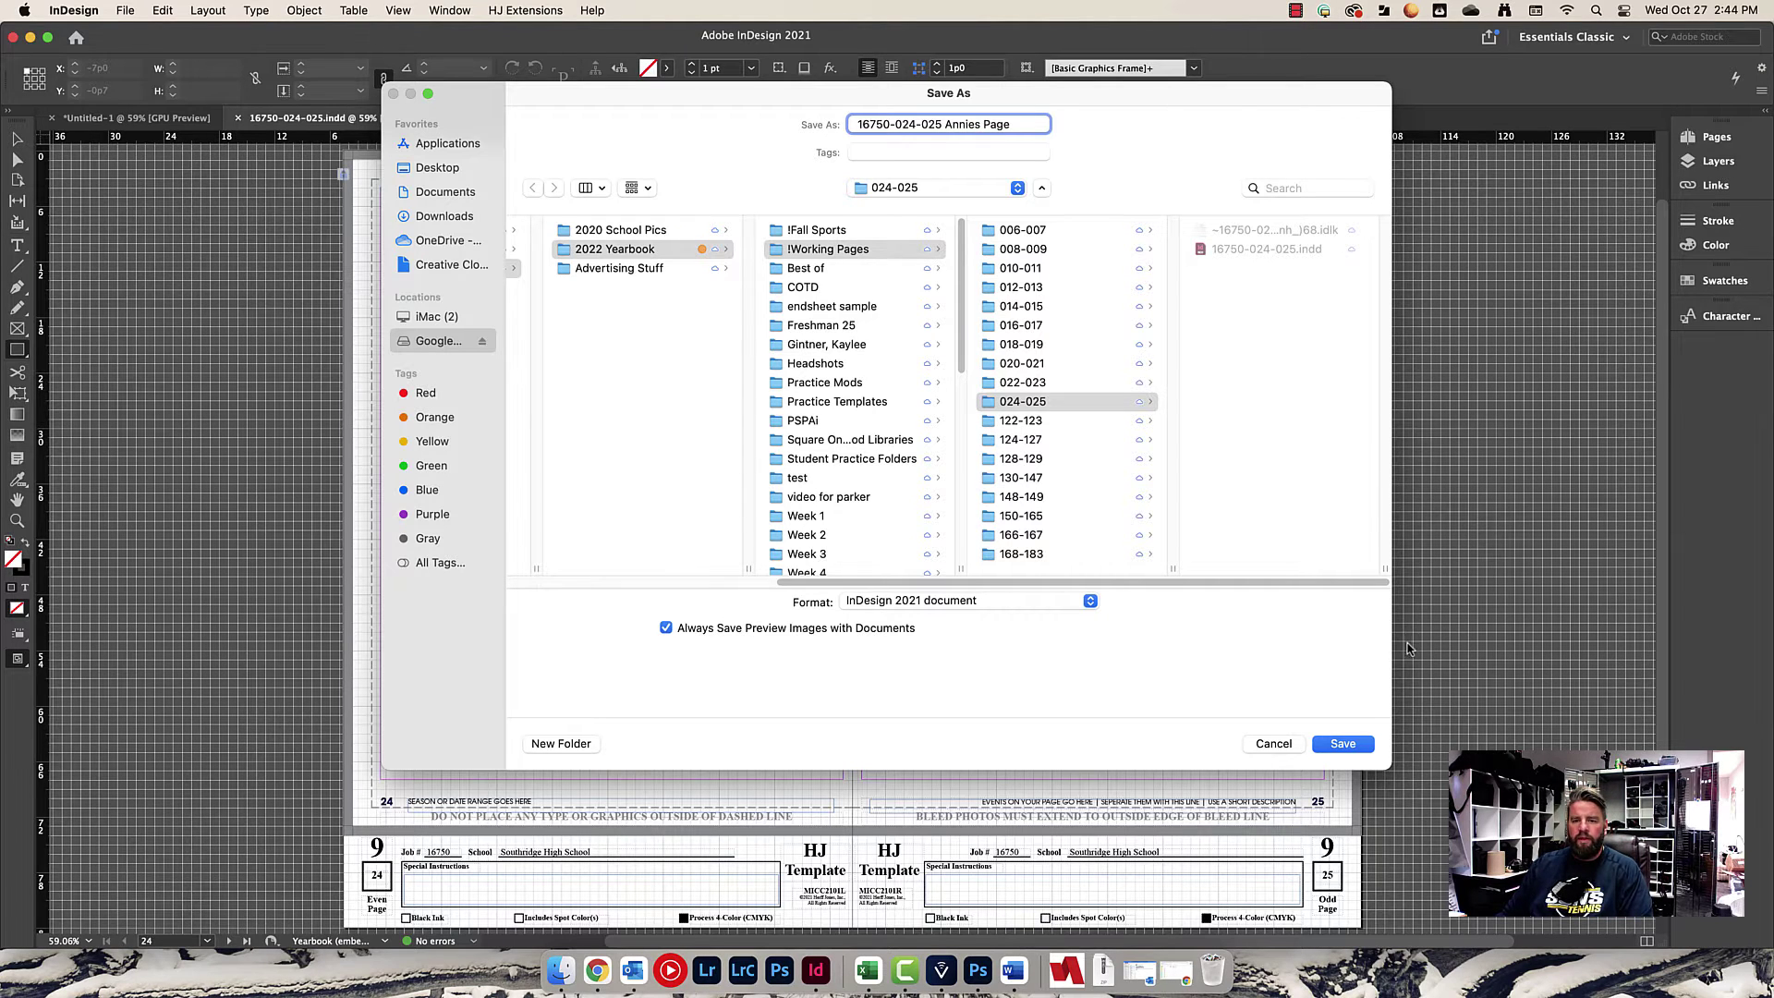
left_click(1356, 746)
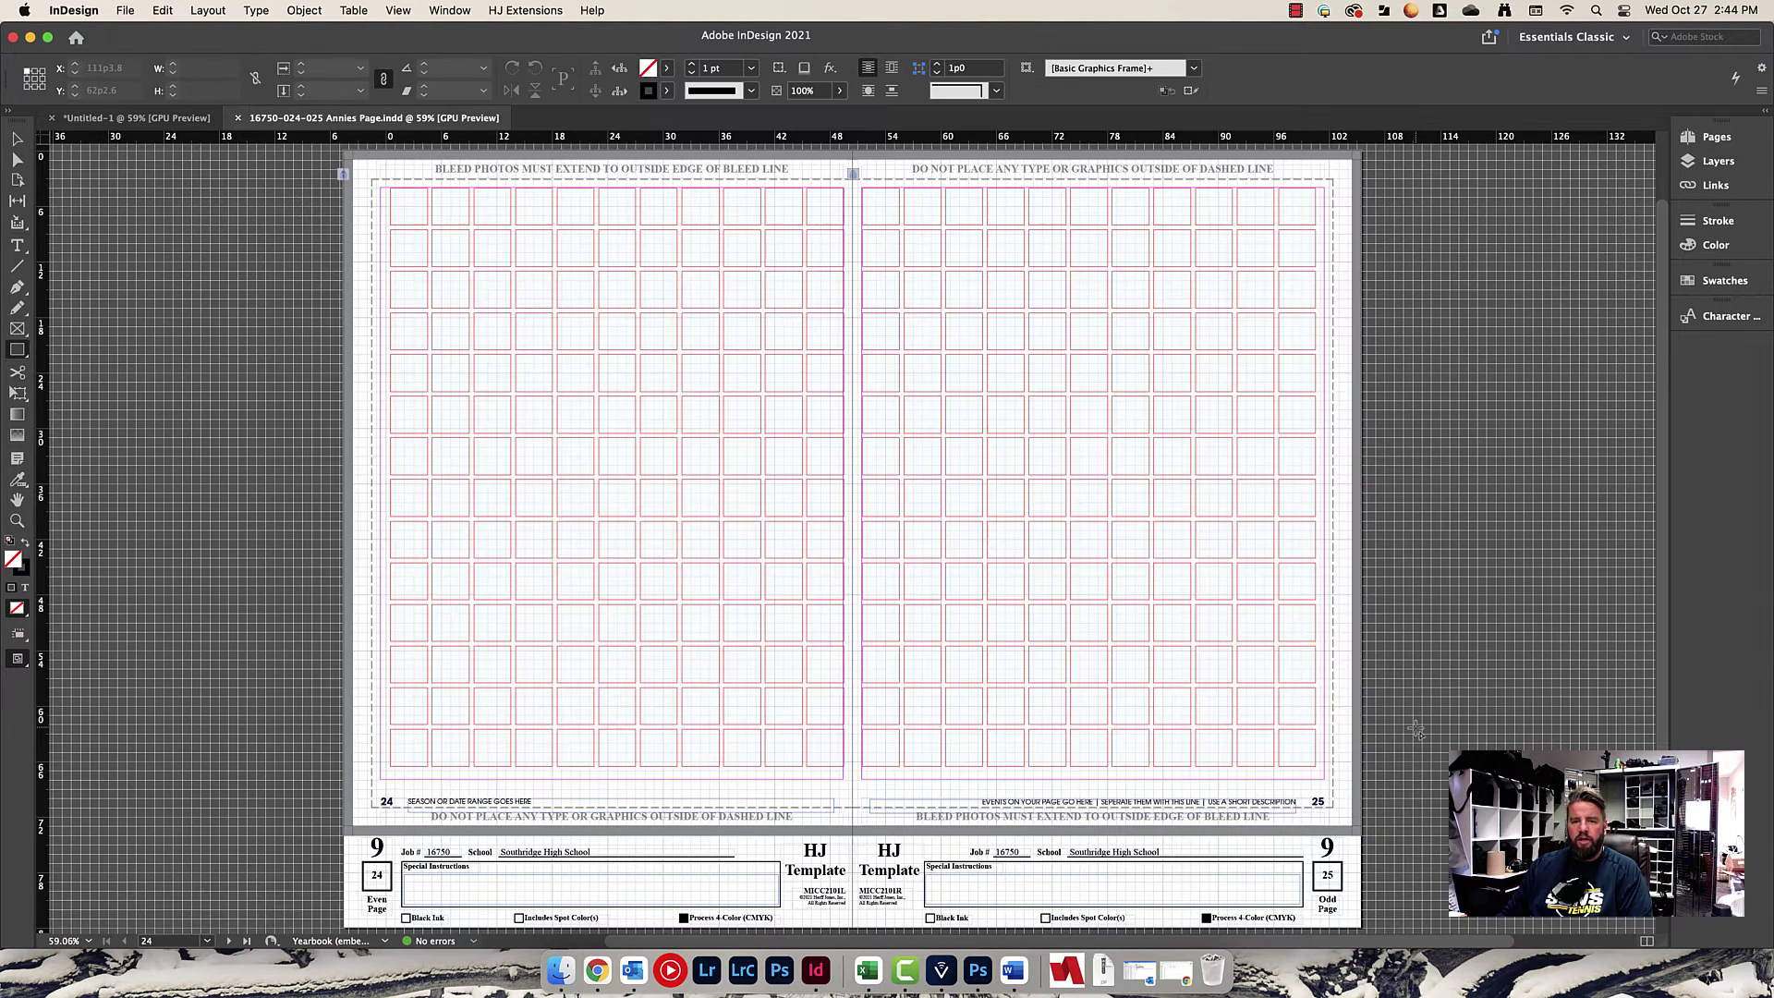
Save As again, replacing the student's name in the file name with the correct student's.
left_click(125, 11)
left_click(141, 161)
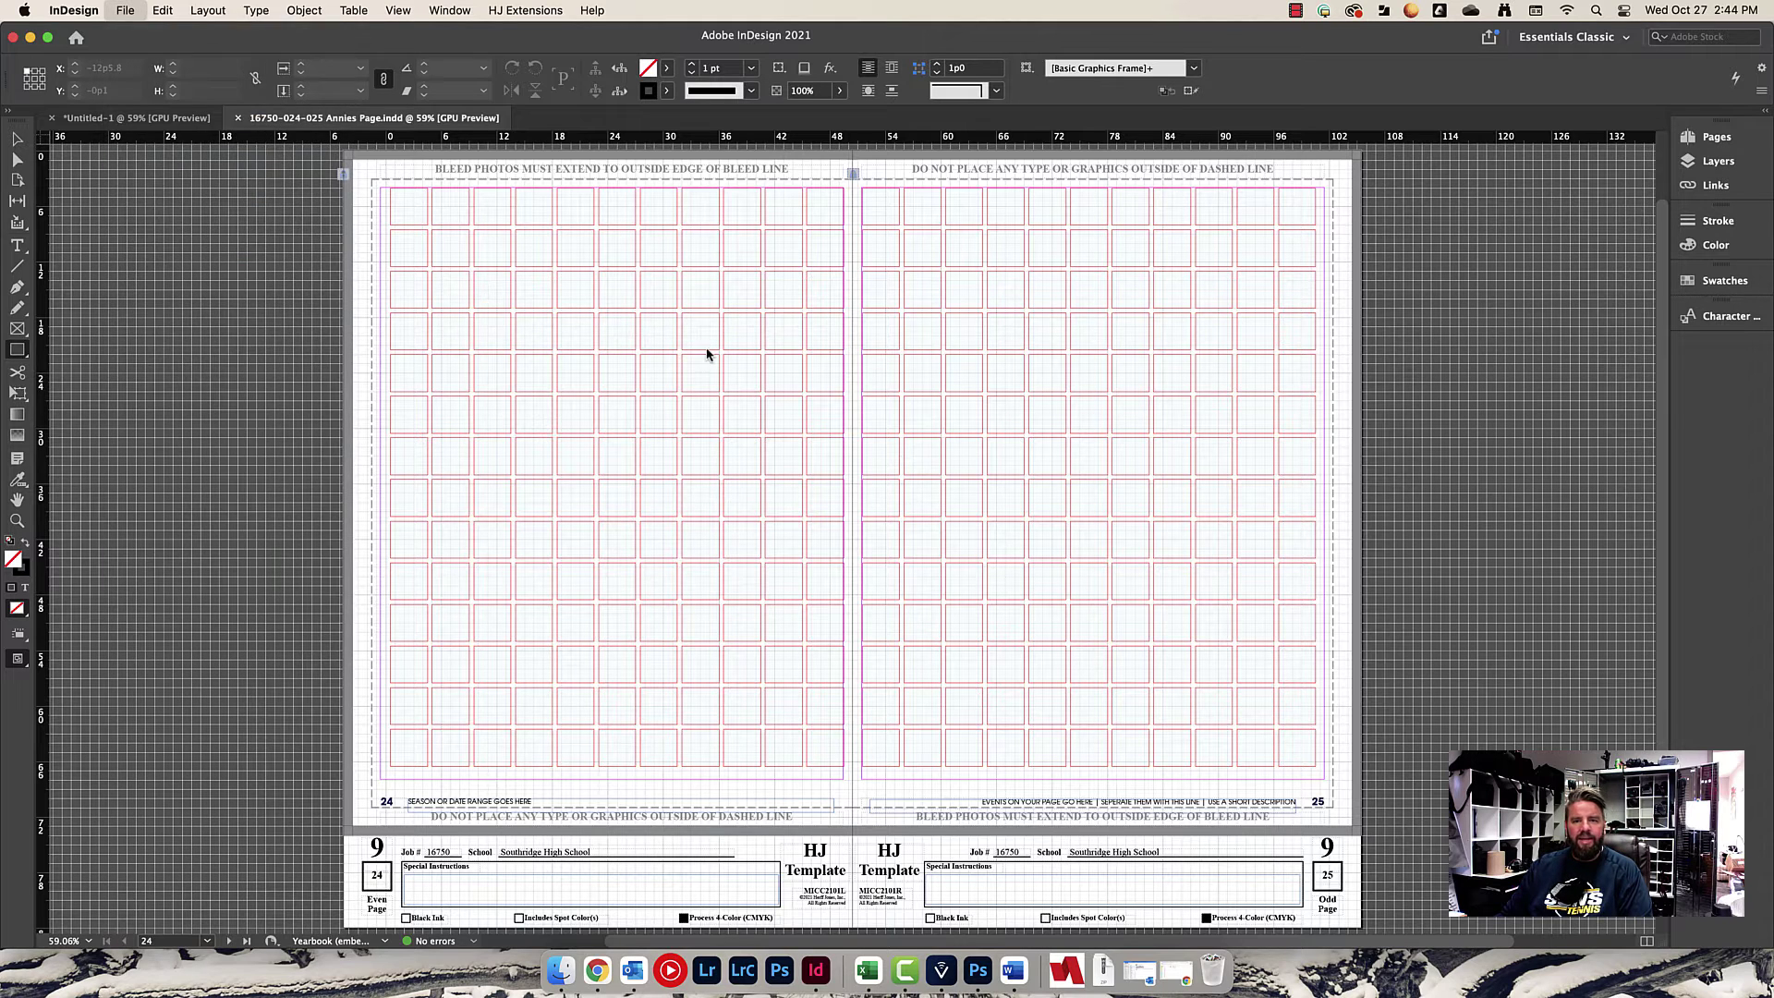
left_click(1017, 124)
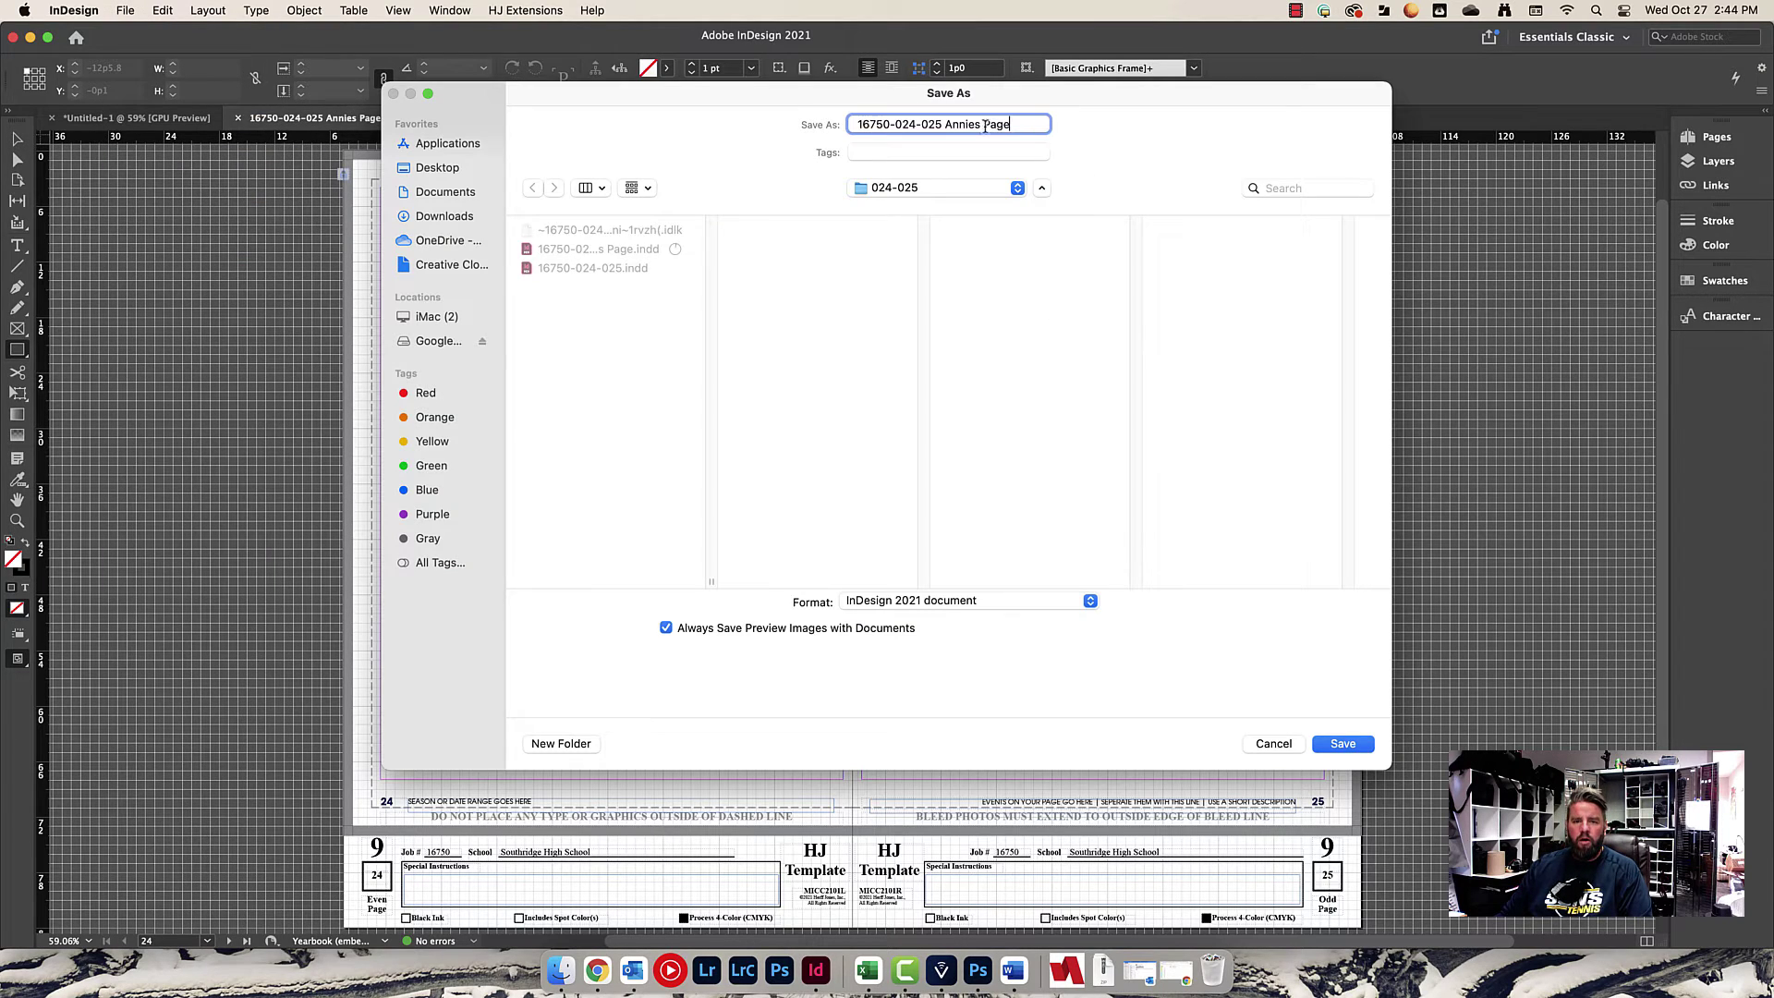
left_click_drag(982, 124, 944, 124)
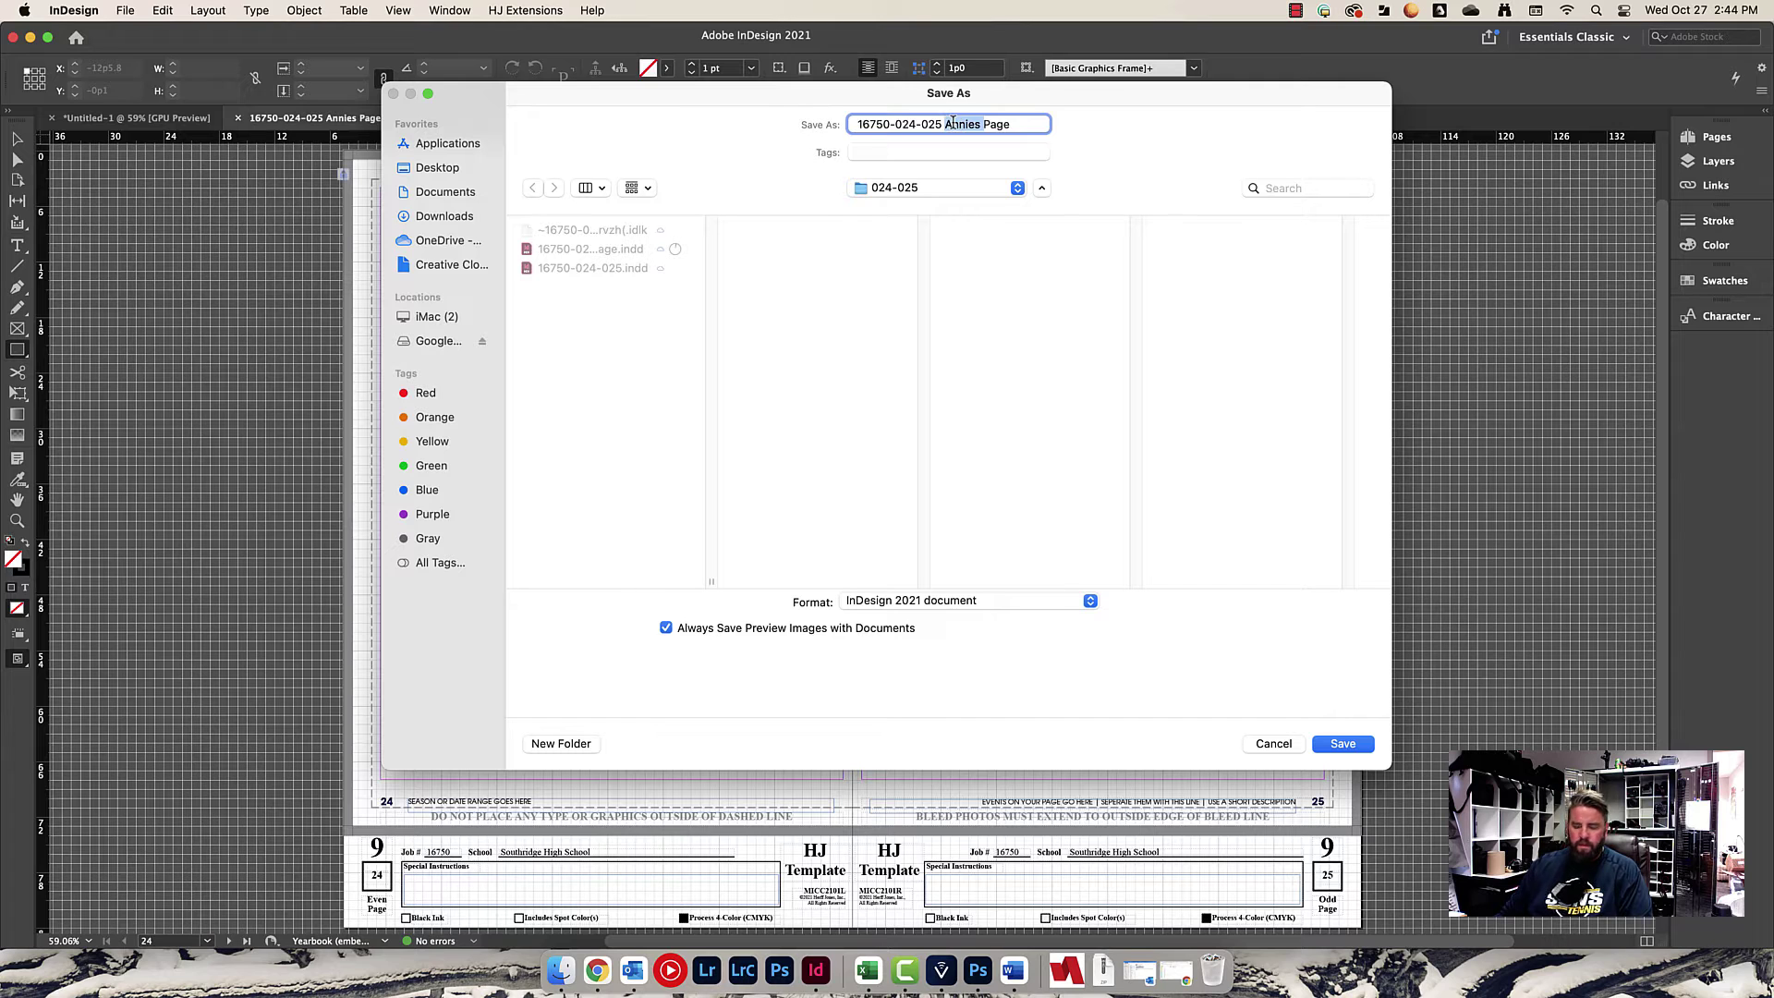
type("Mykiahs")
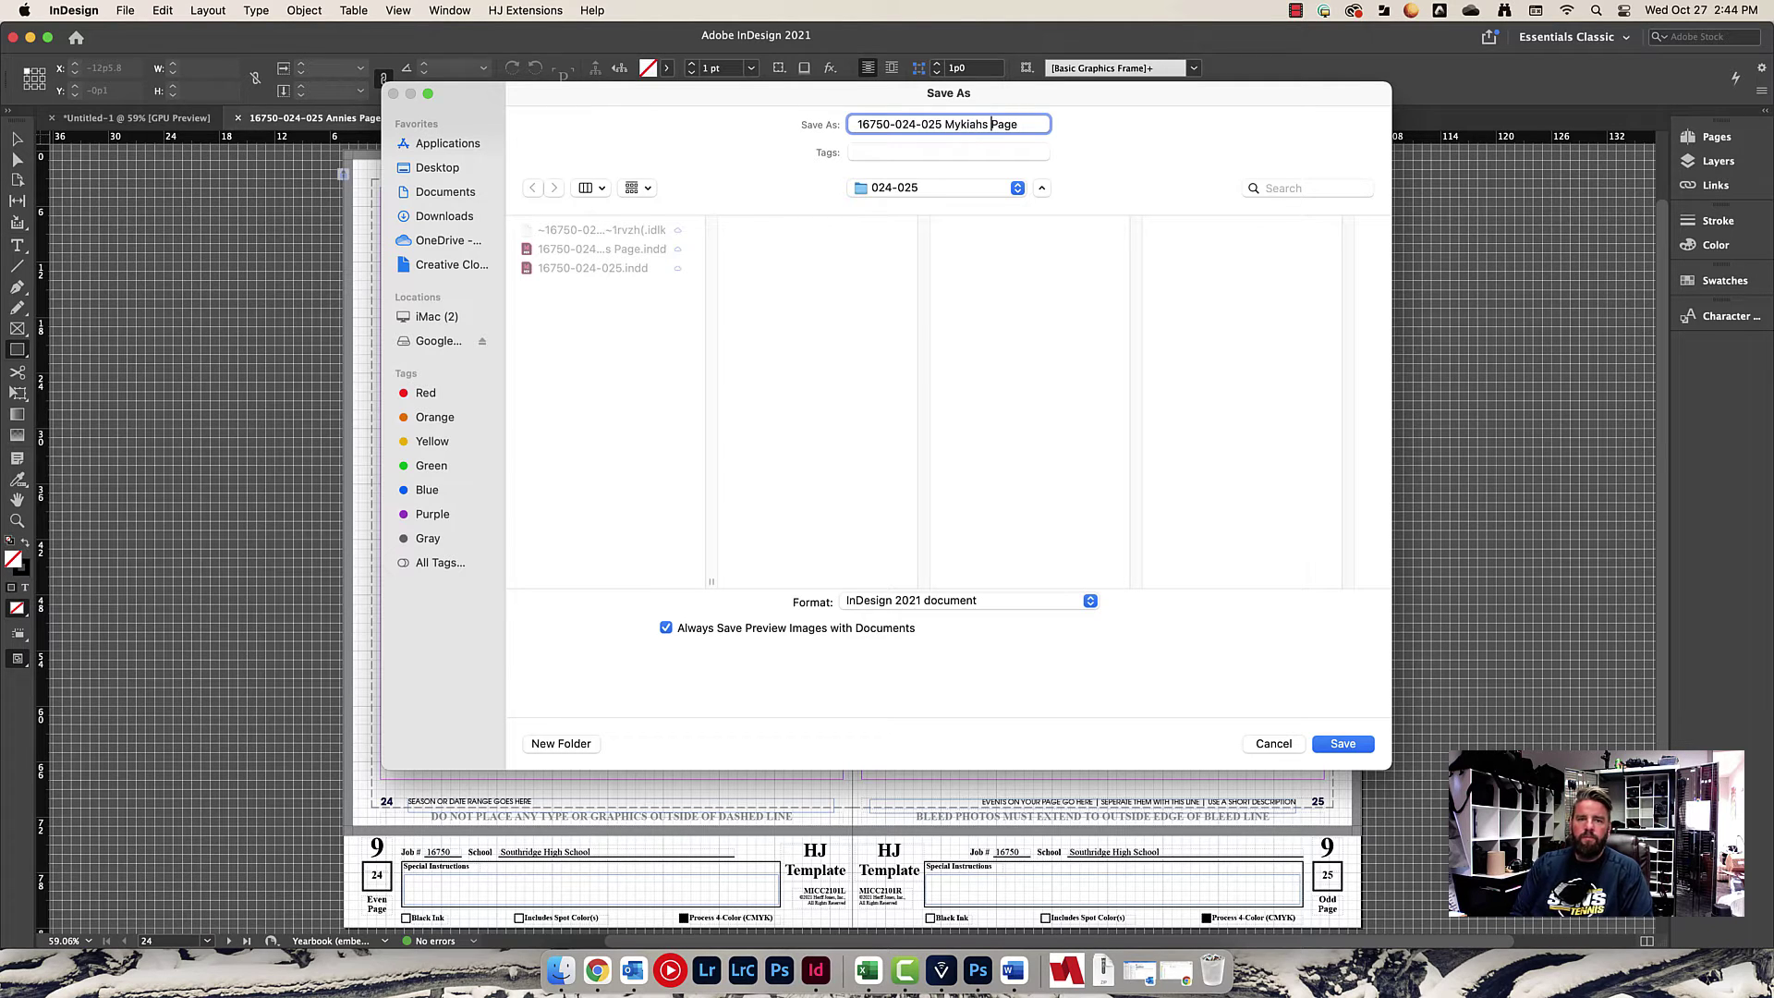
left_click(1367, 747)
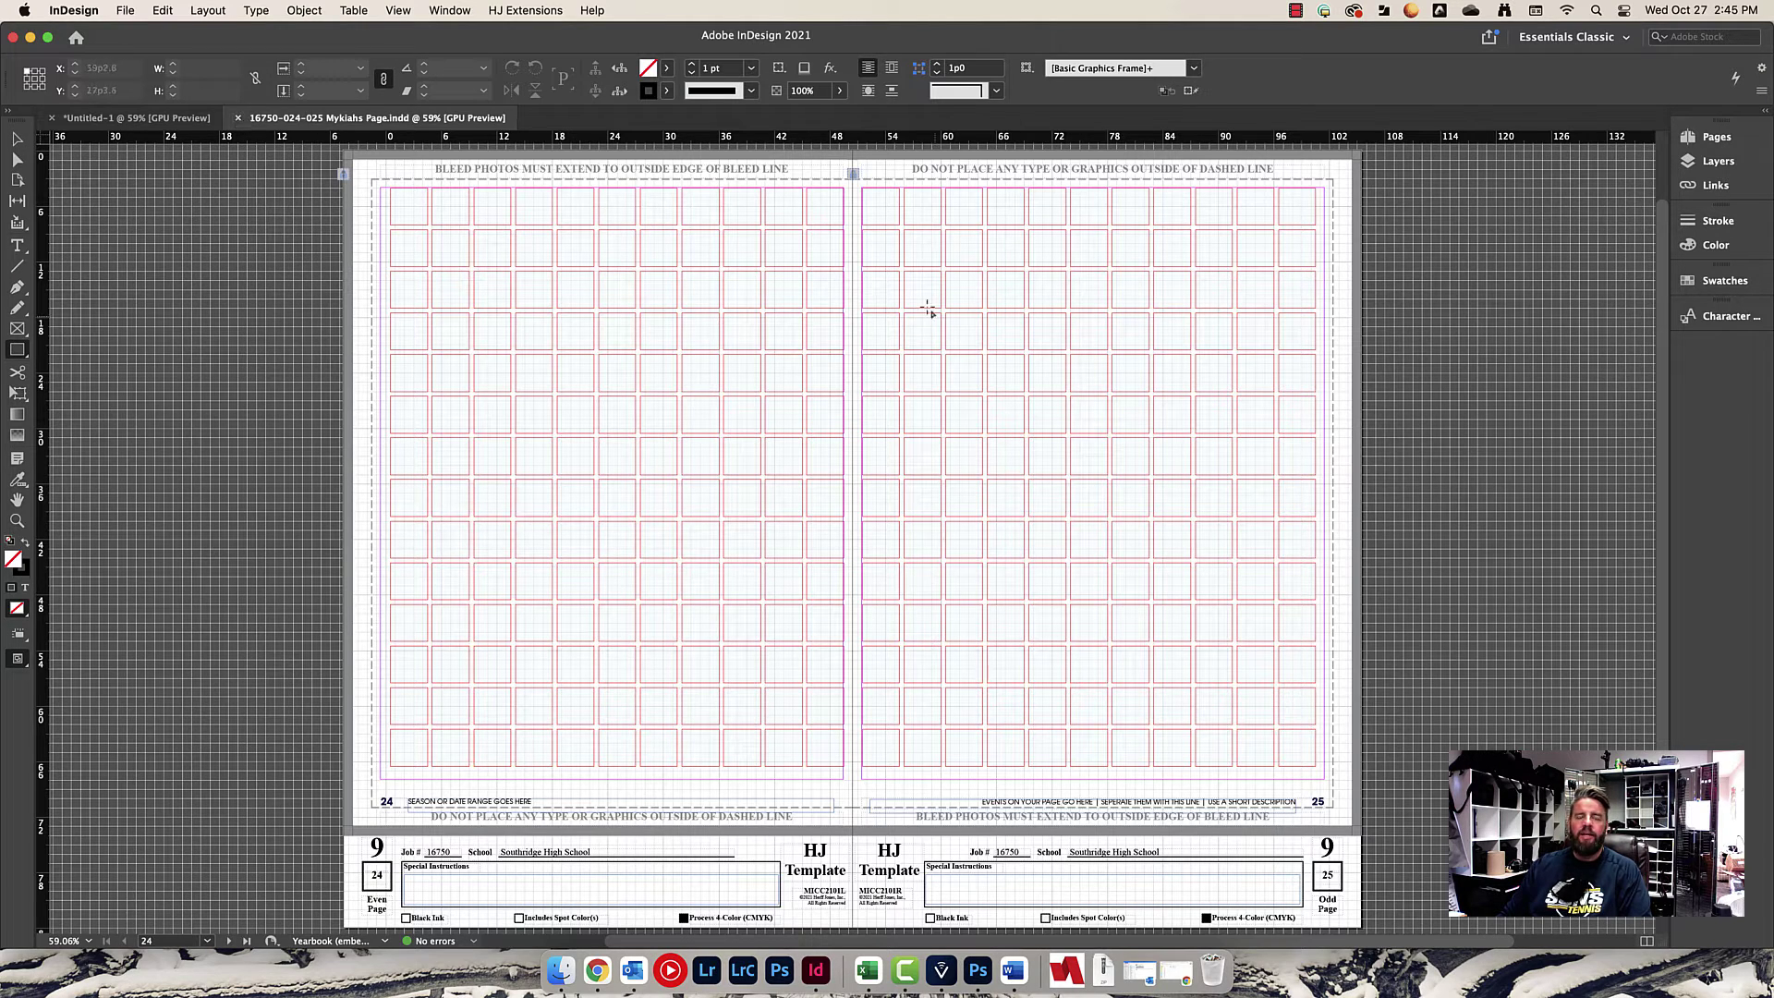
Close the renamed spread and move both student-named copies out of the 024-025 folder.
left_click(240, 119)
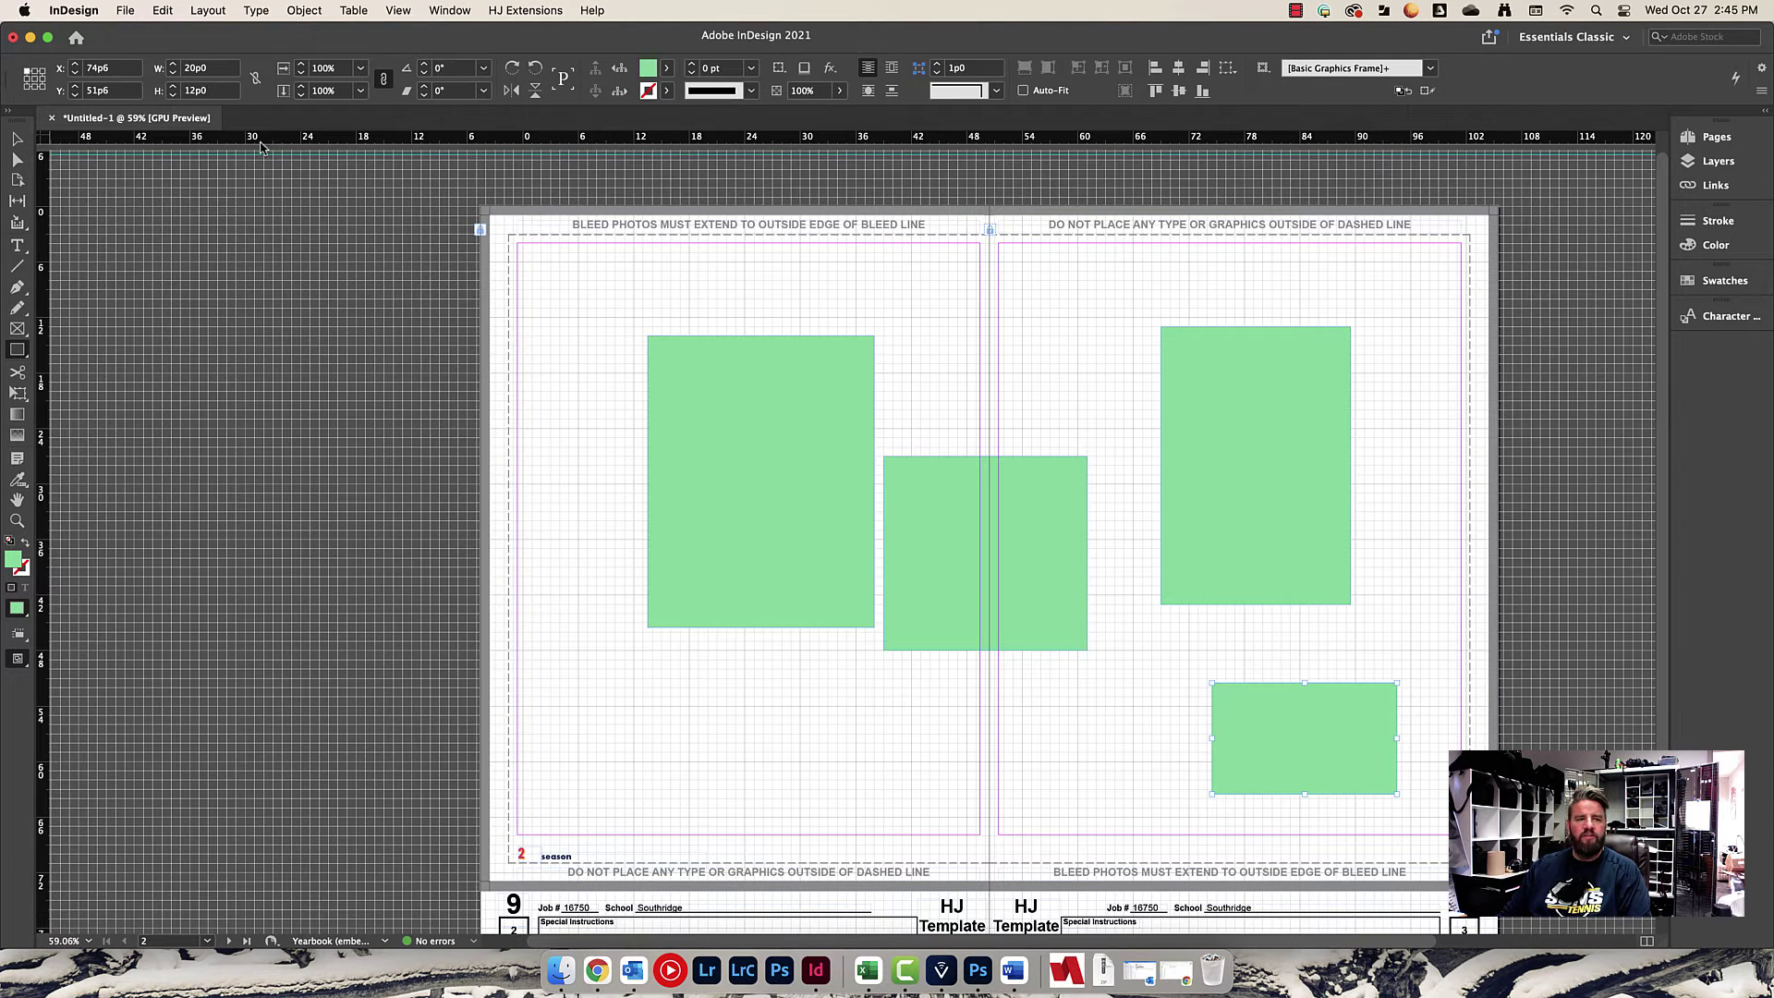
left_click(561, 969)
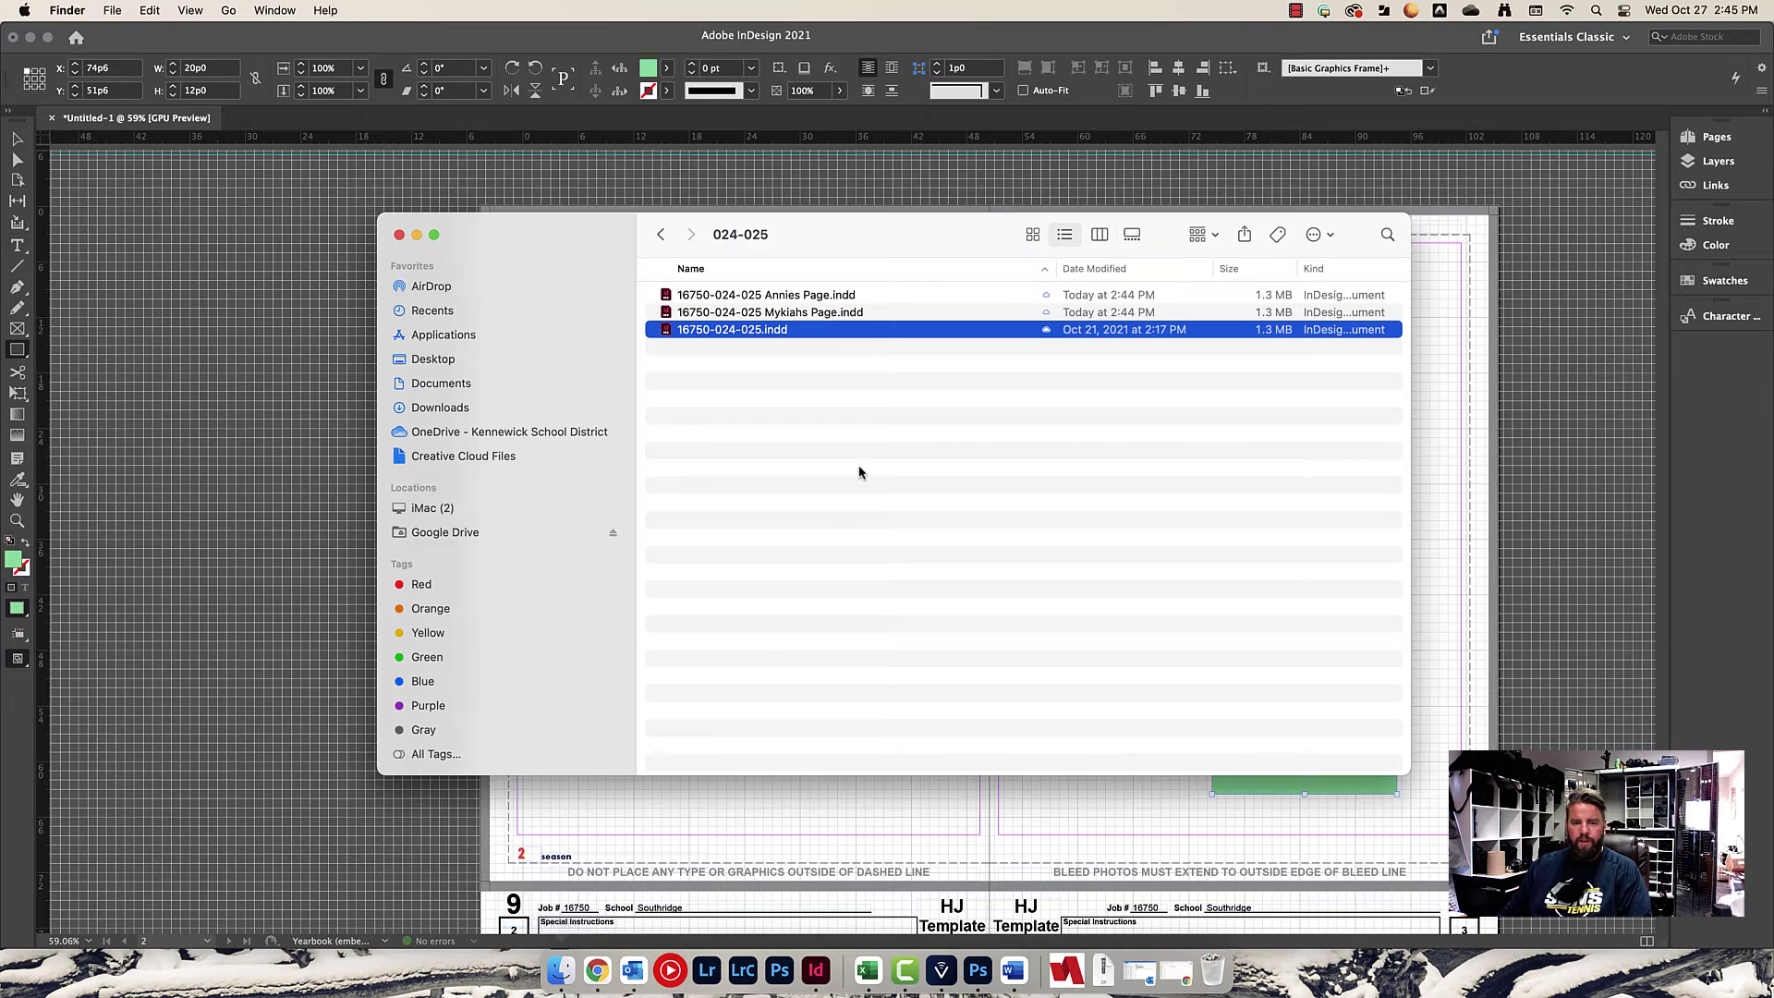
left_click(815, 294)
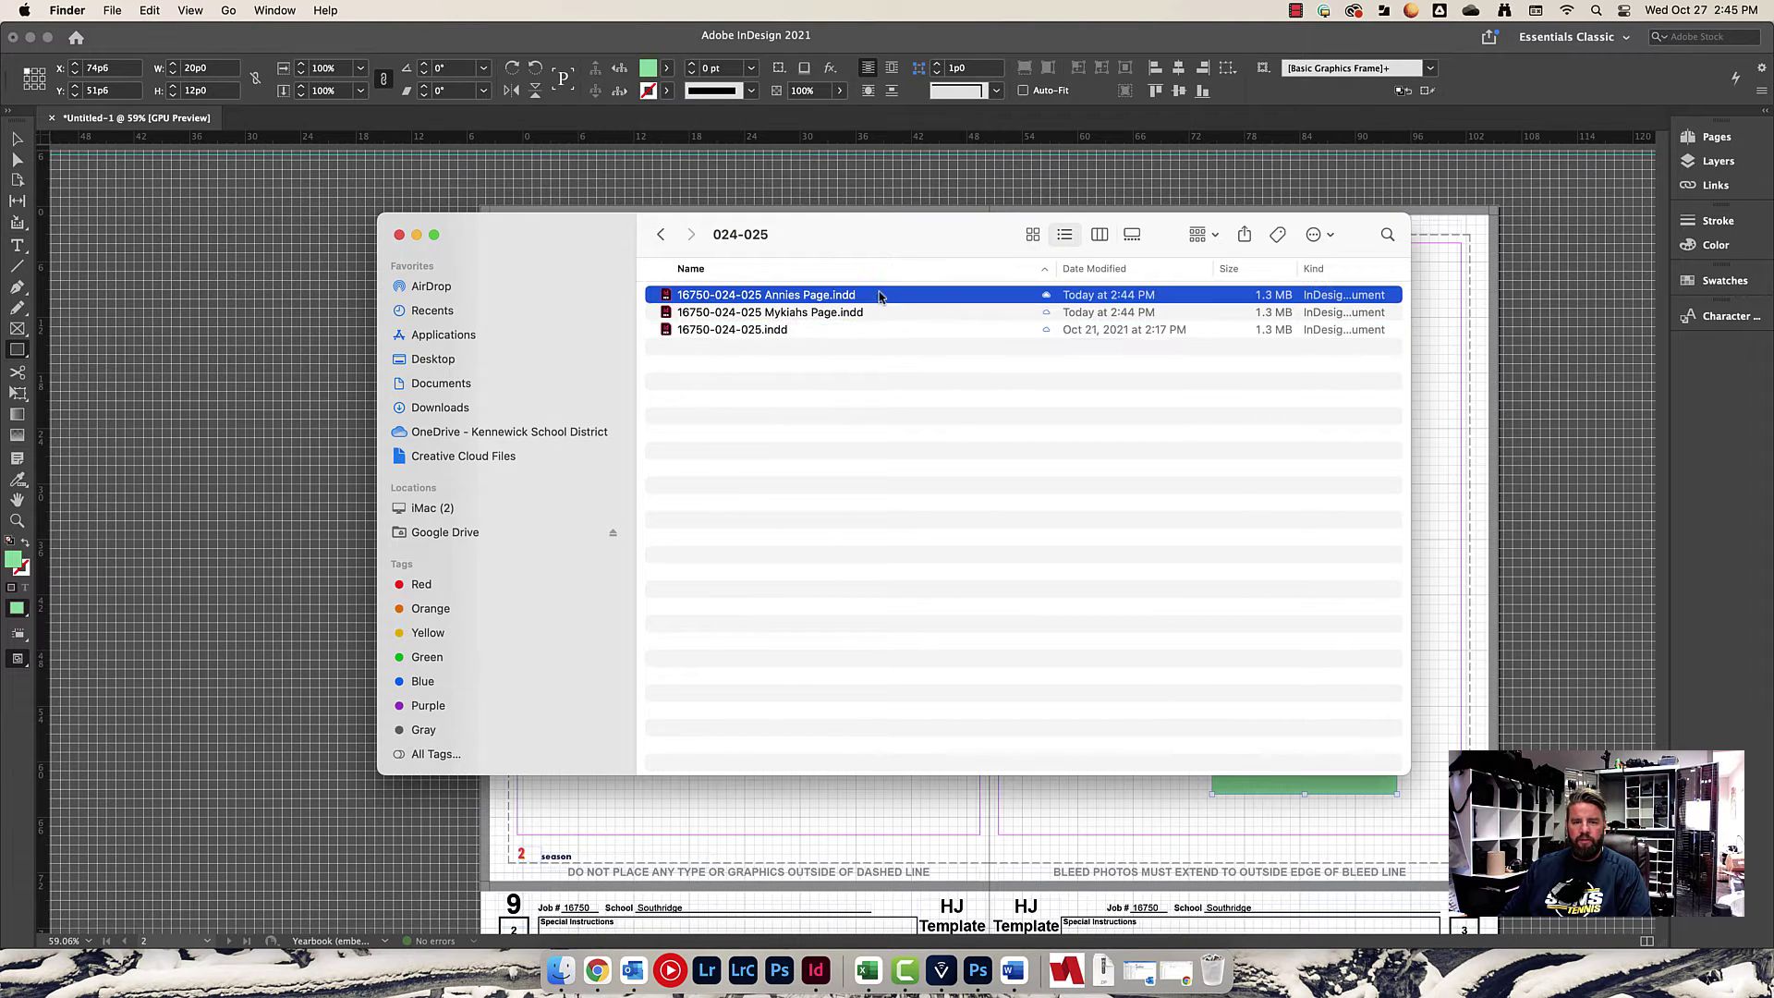
left_click(801, 312, "shift")
left_click_drag(801, 312, 1213, 965)
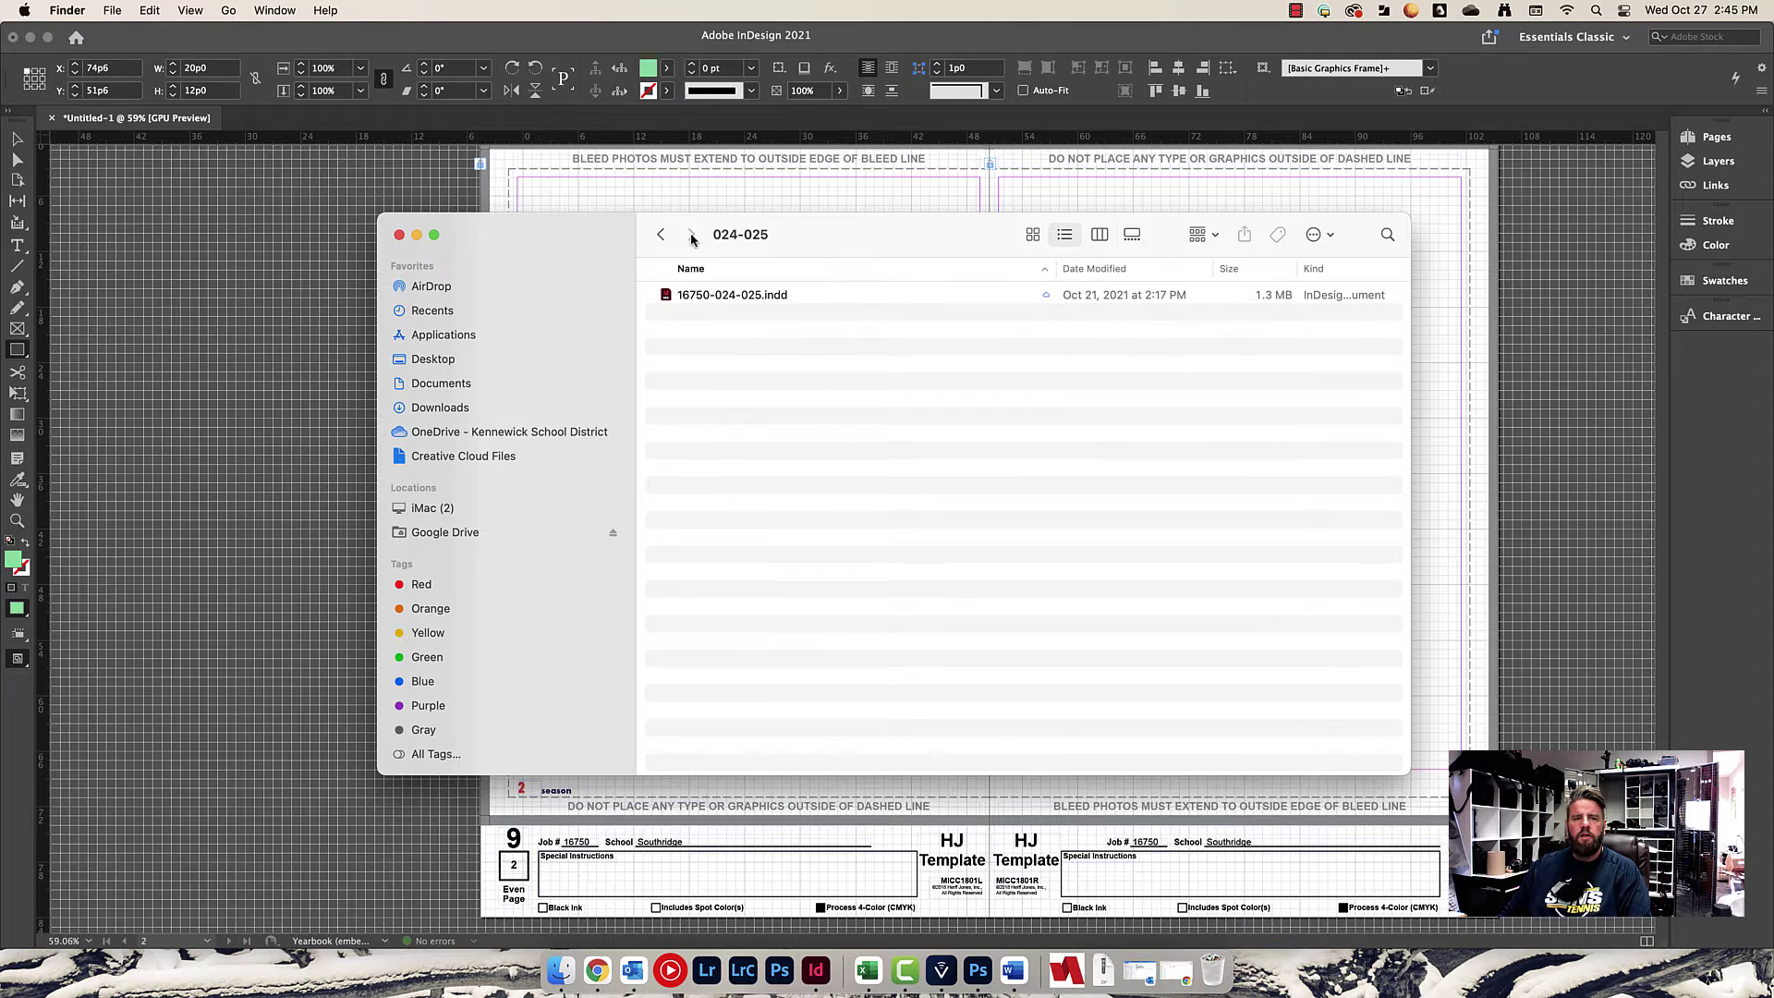
Open 16750-006-007.indd from the 006-007 folder.
left_click(661, 233)
double_click(690, 293)
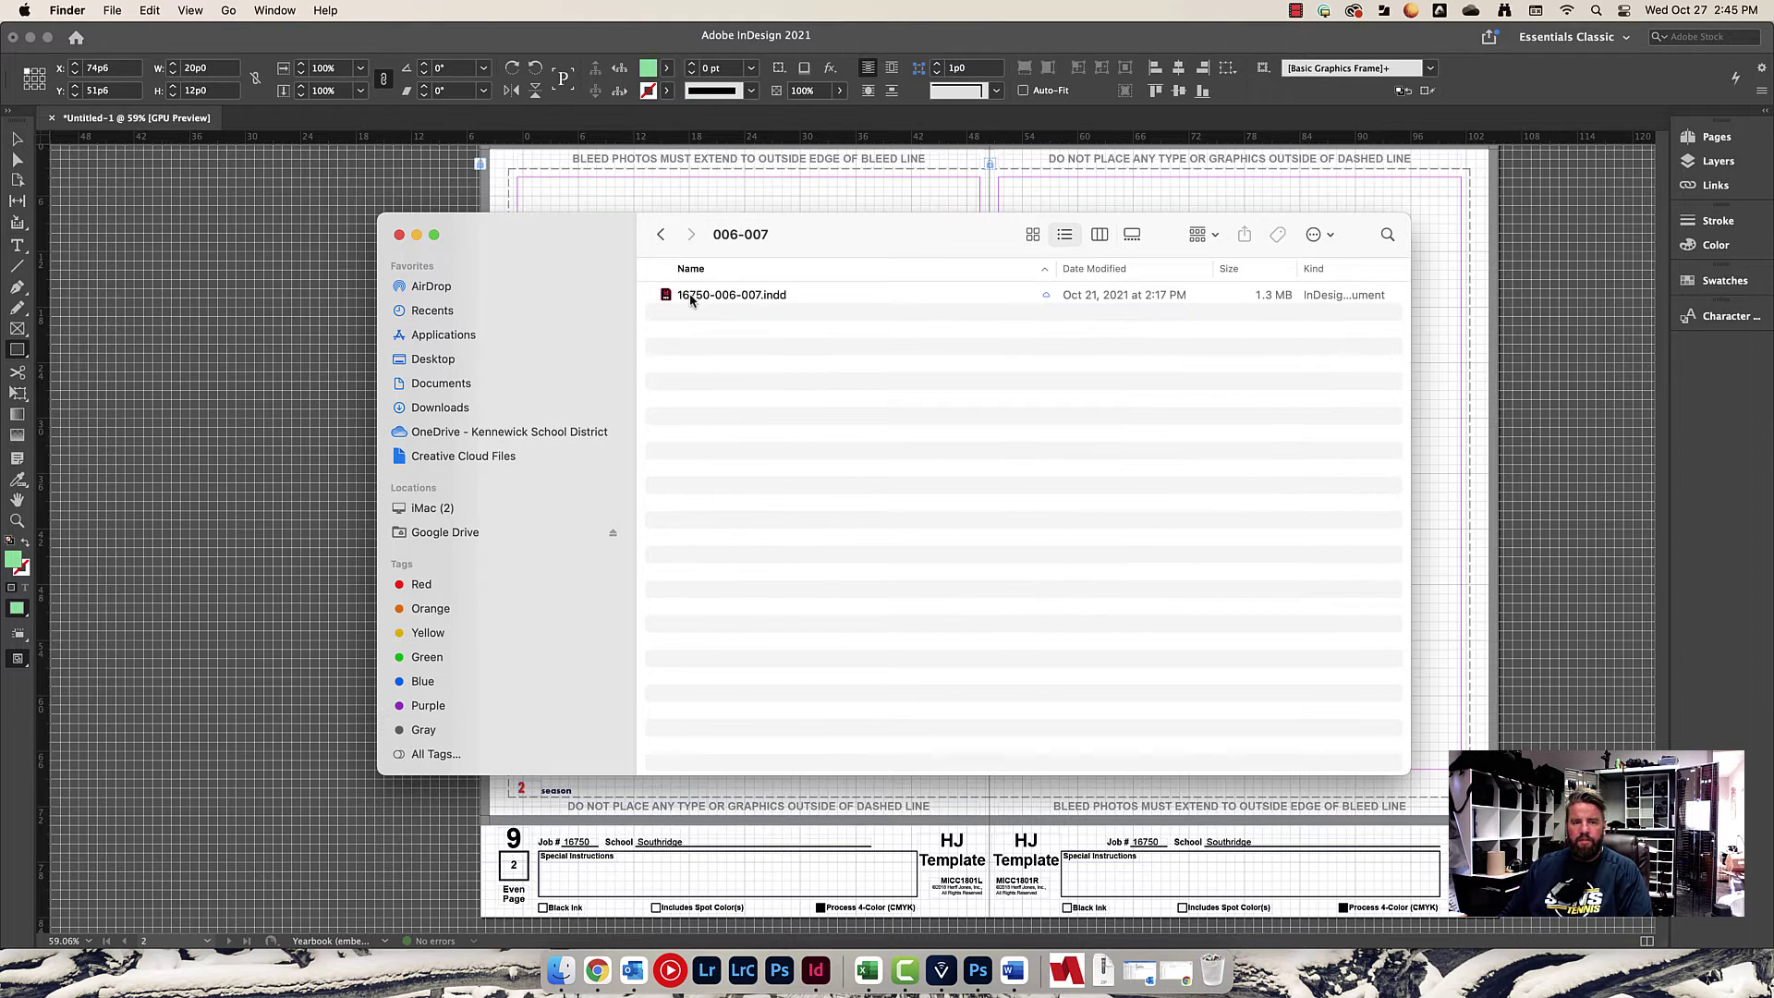
double_click(689, 293)
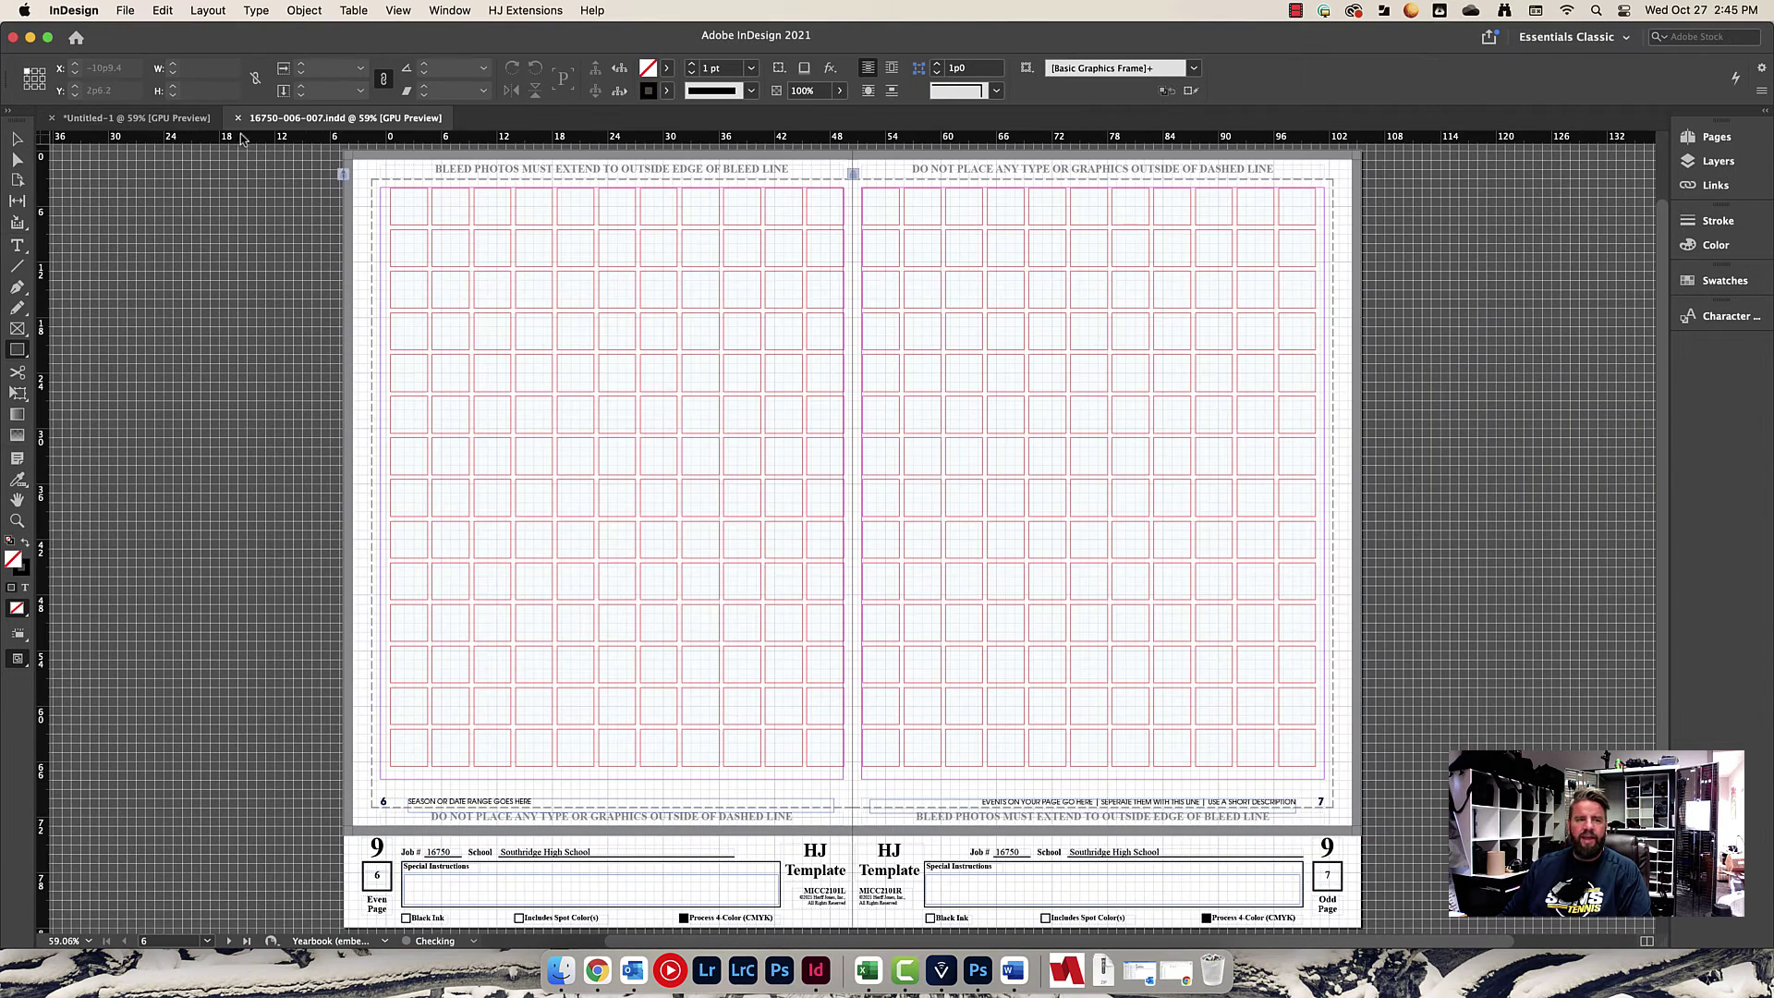
Cut all four green placeholder frames from Untitled-1 and return to 16750-006-007.indd.
left_click(166, 120)
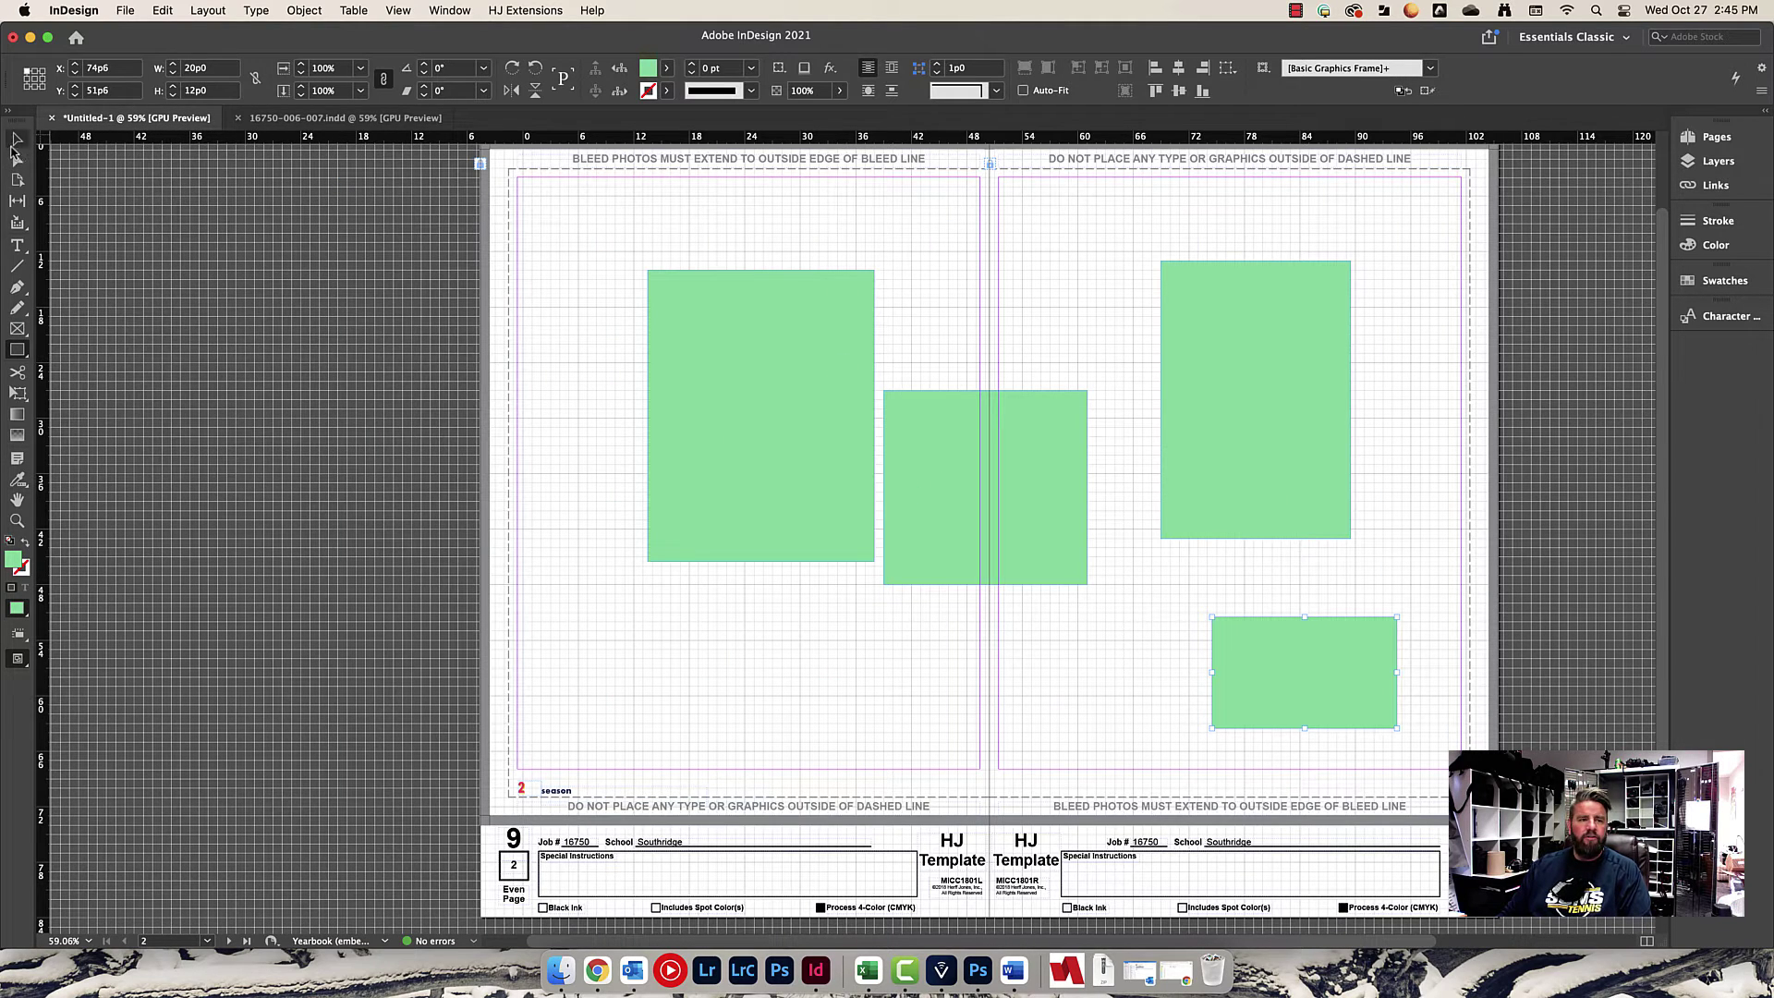
left_click(17, 138)
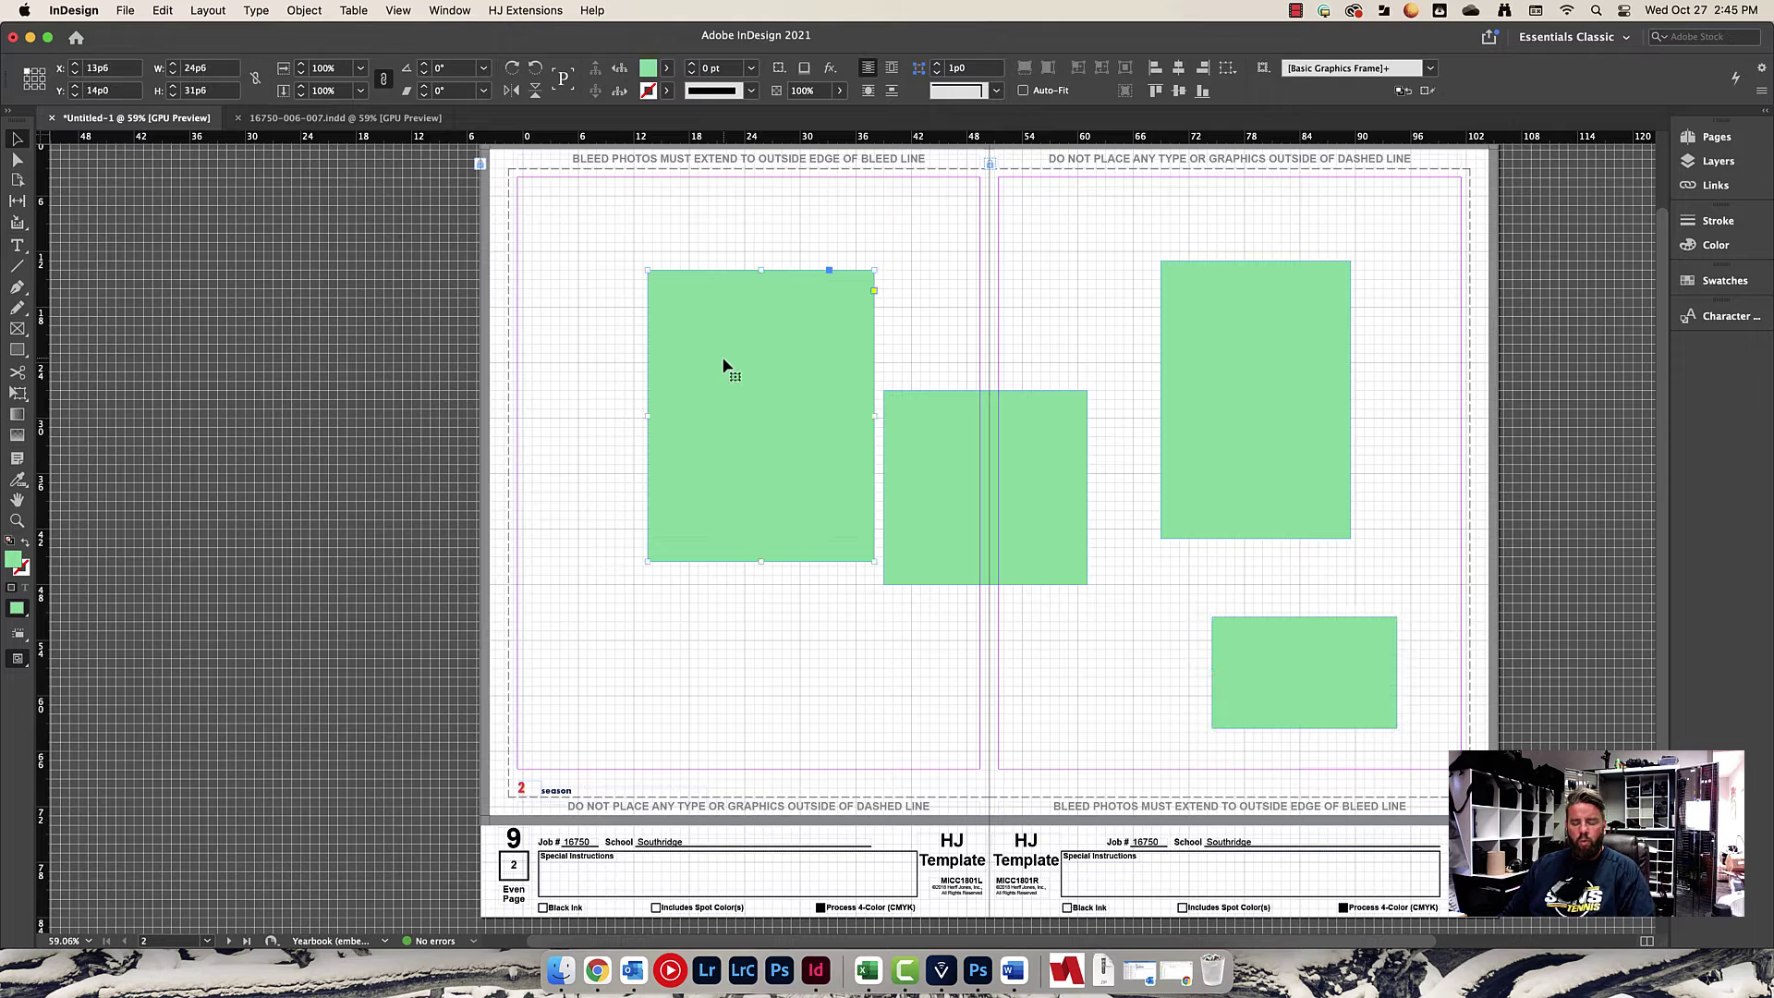
key("super+a")
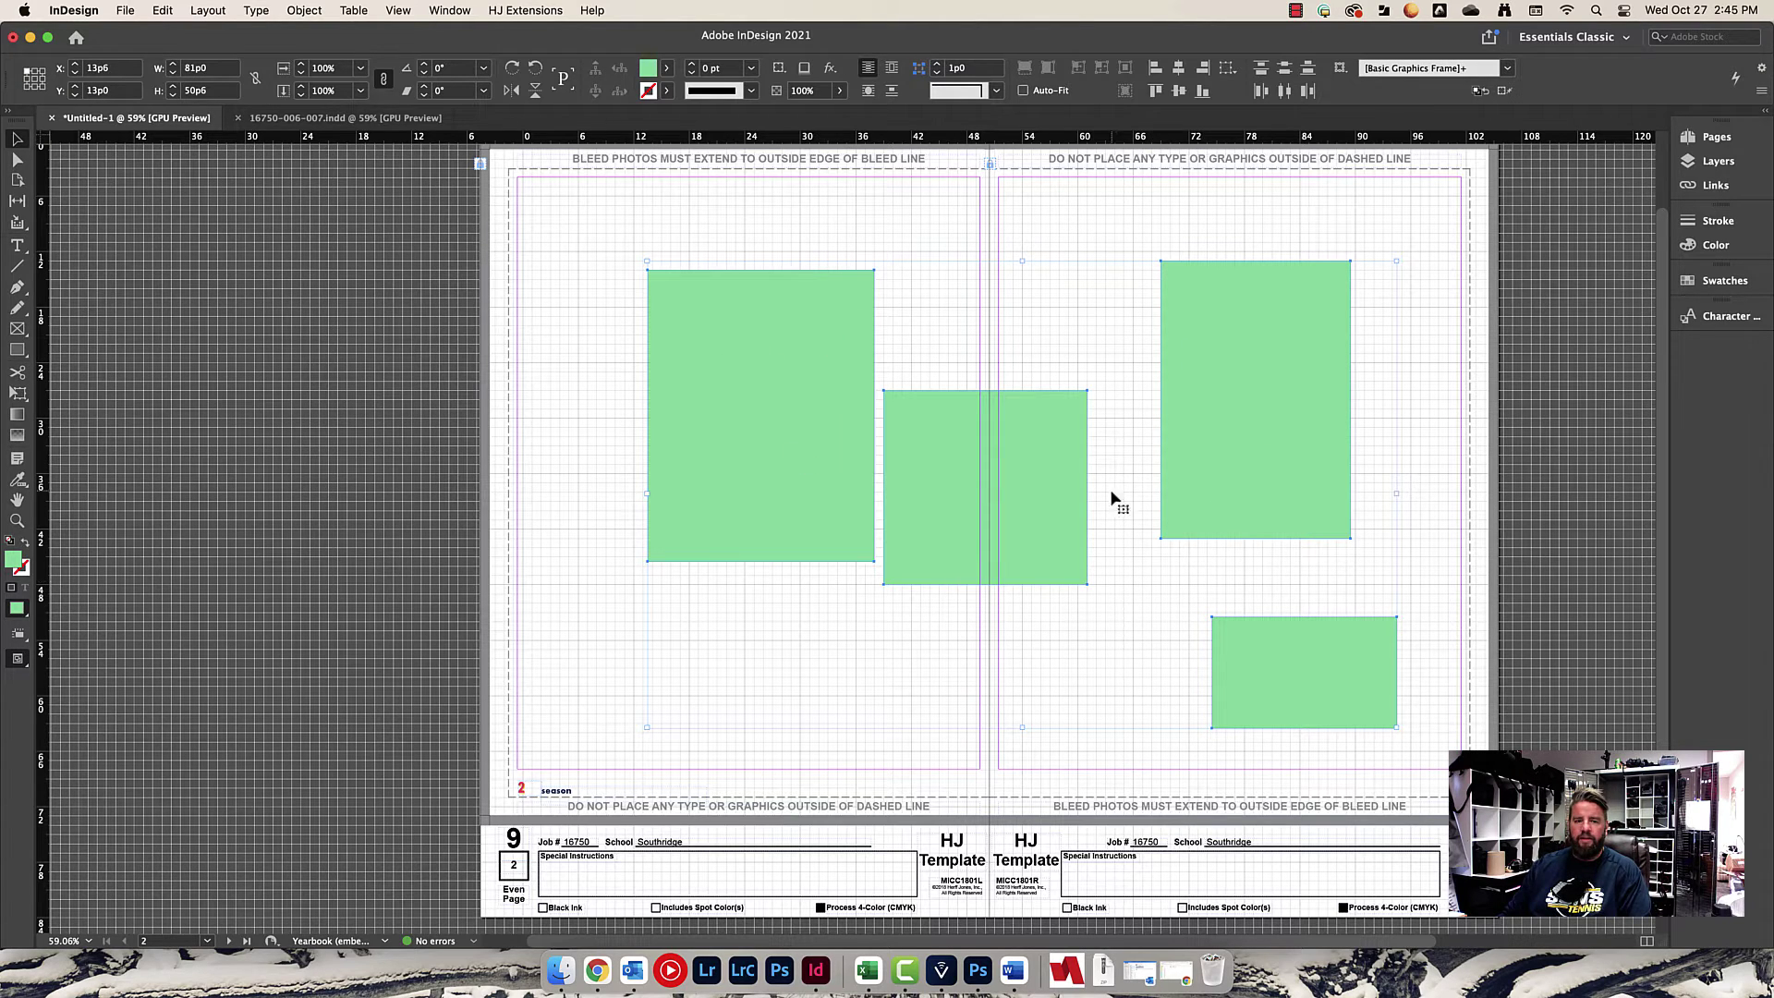
left_click(163, 11)
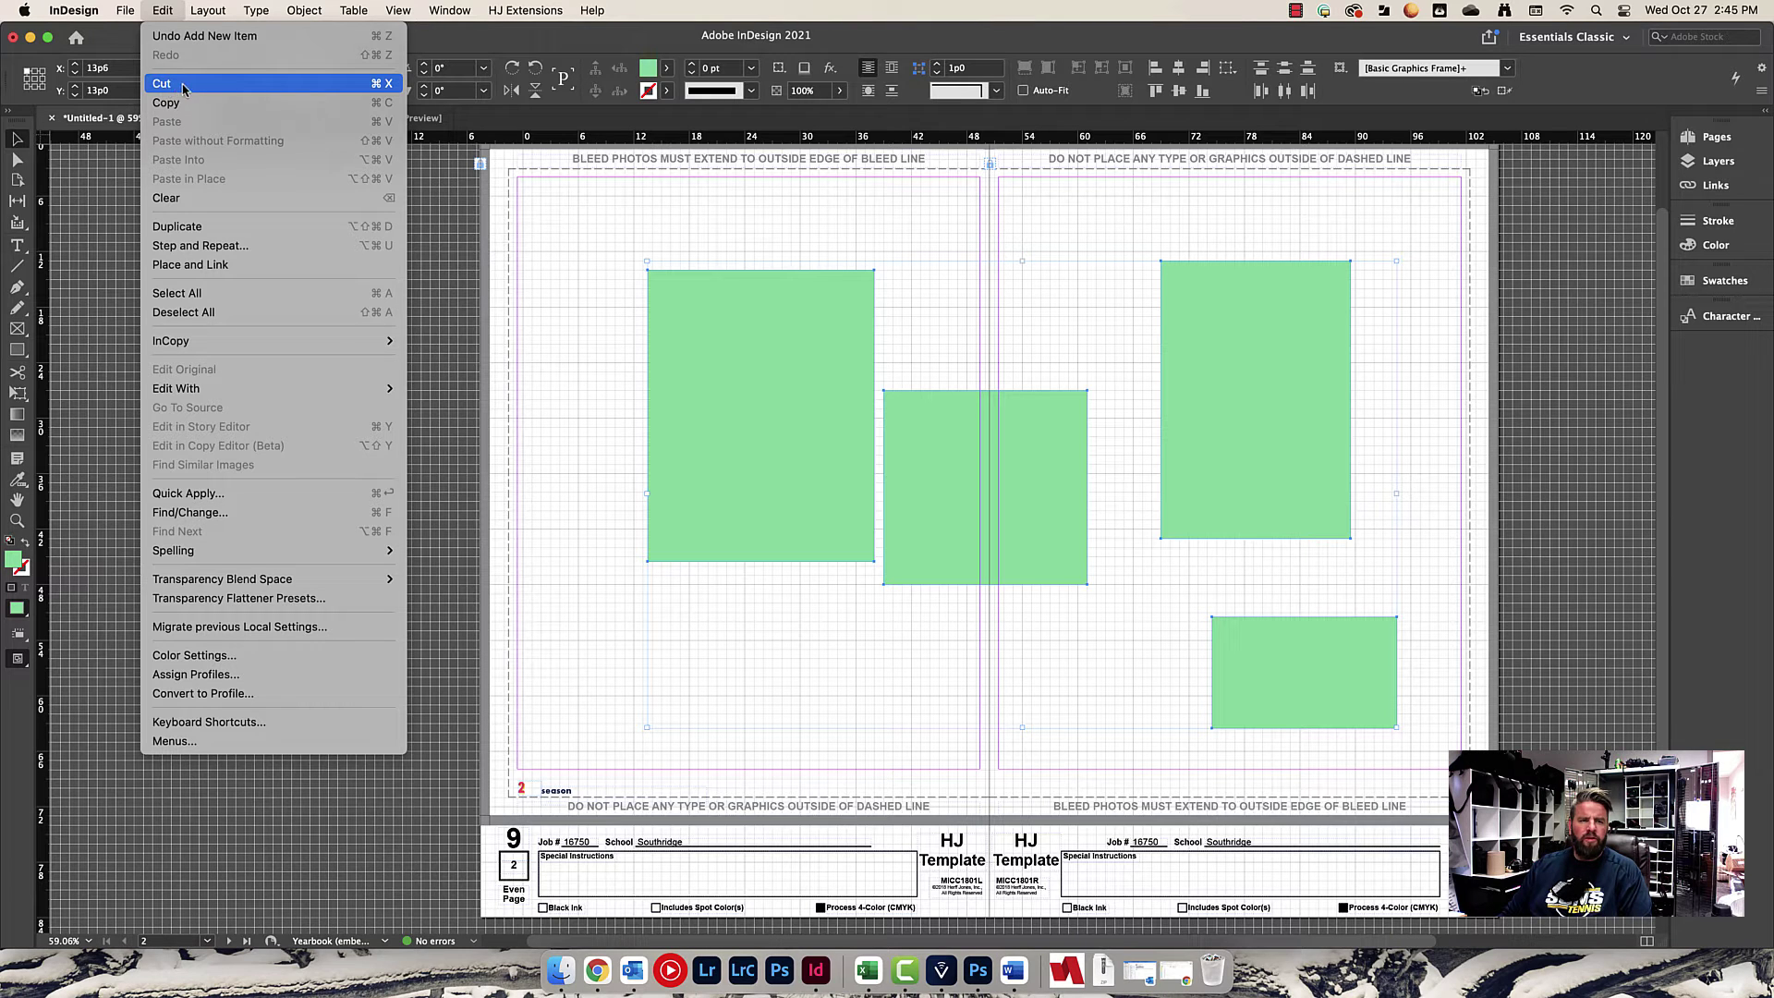
left_click(184, 86)
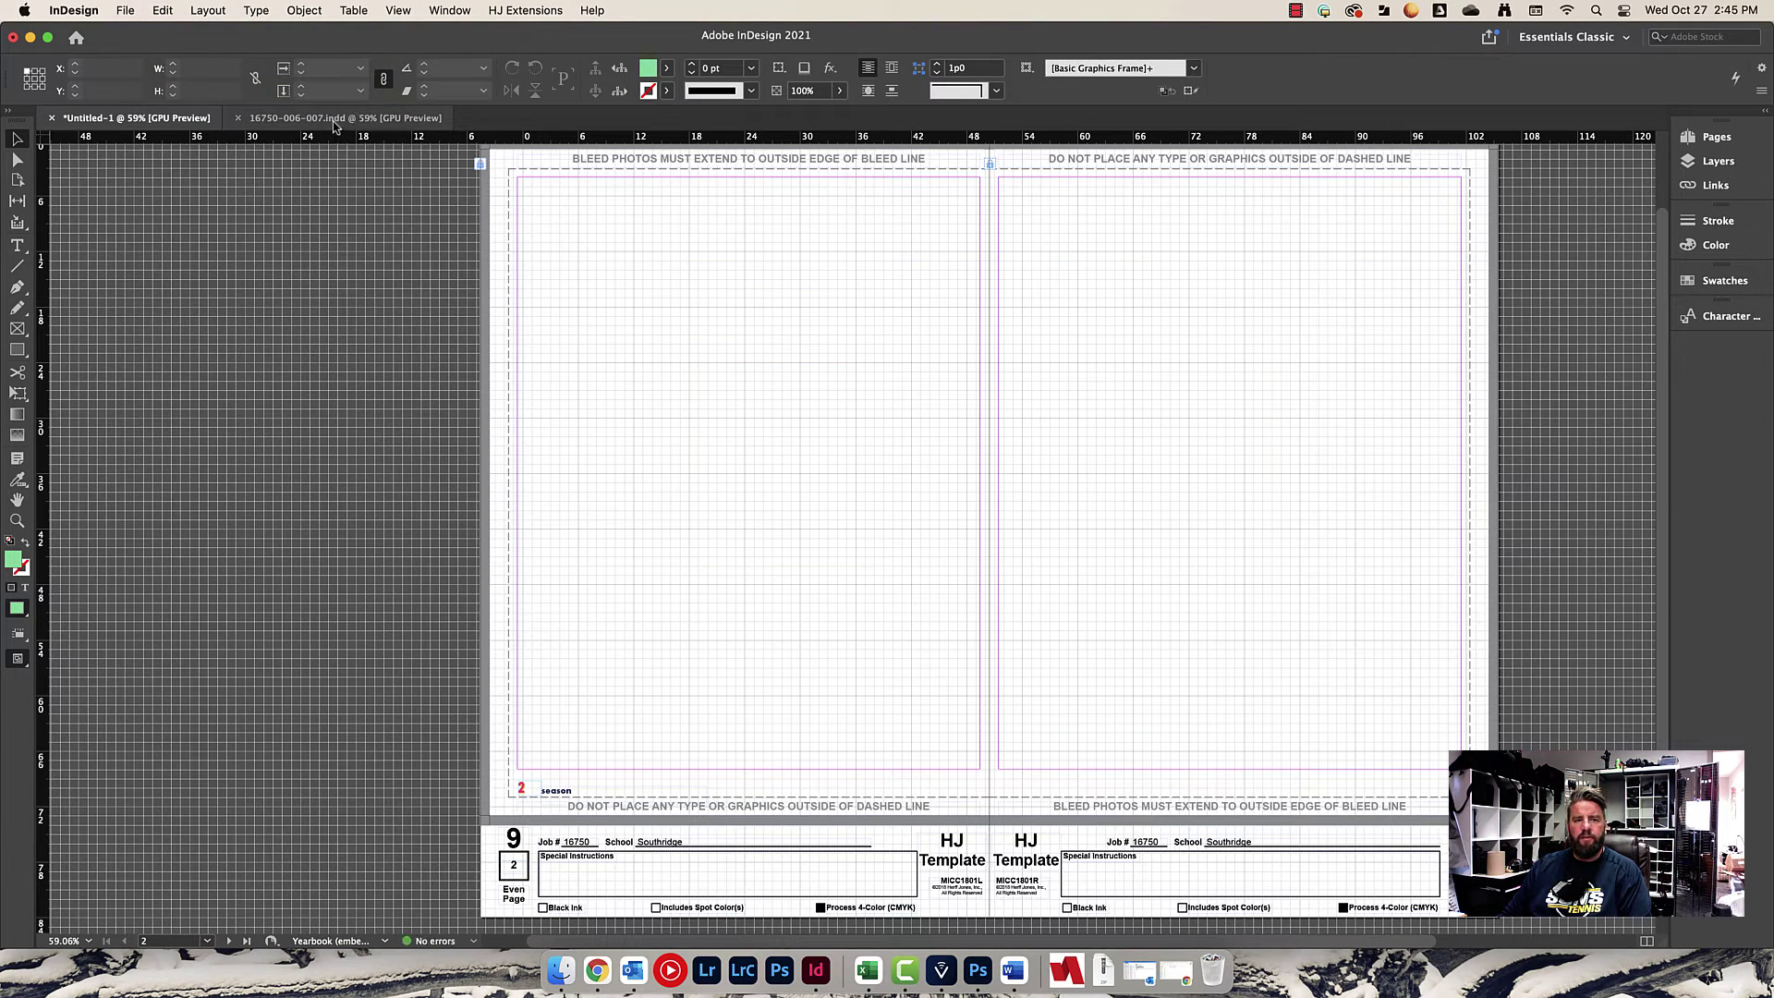
left_click(335, 120)
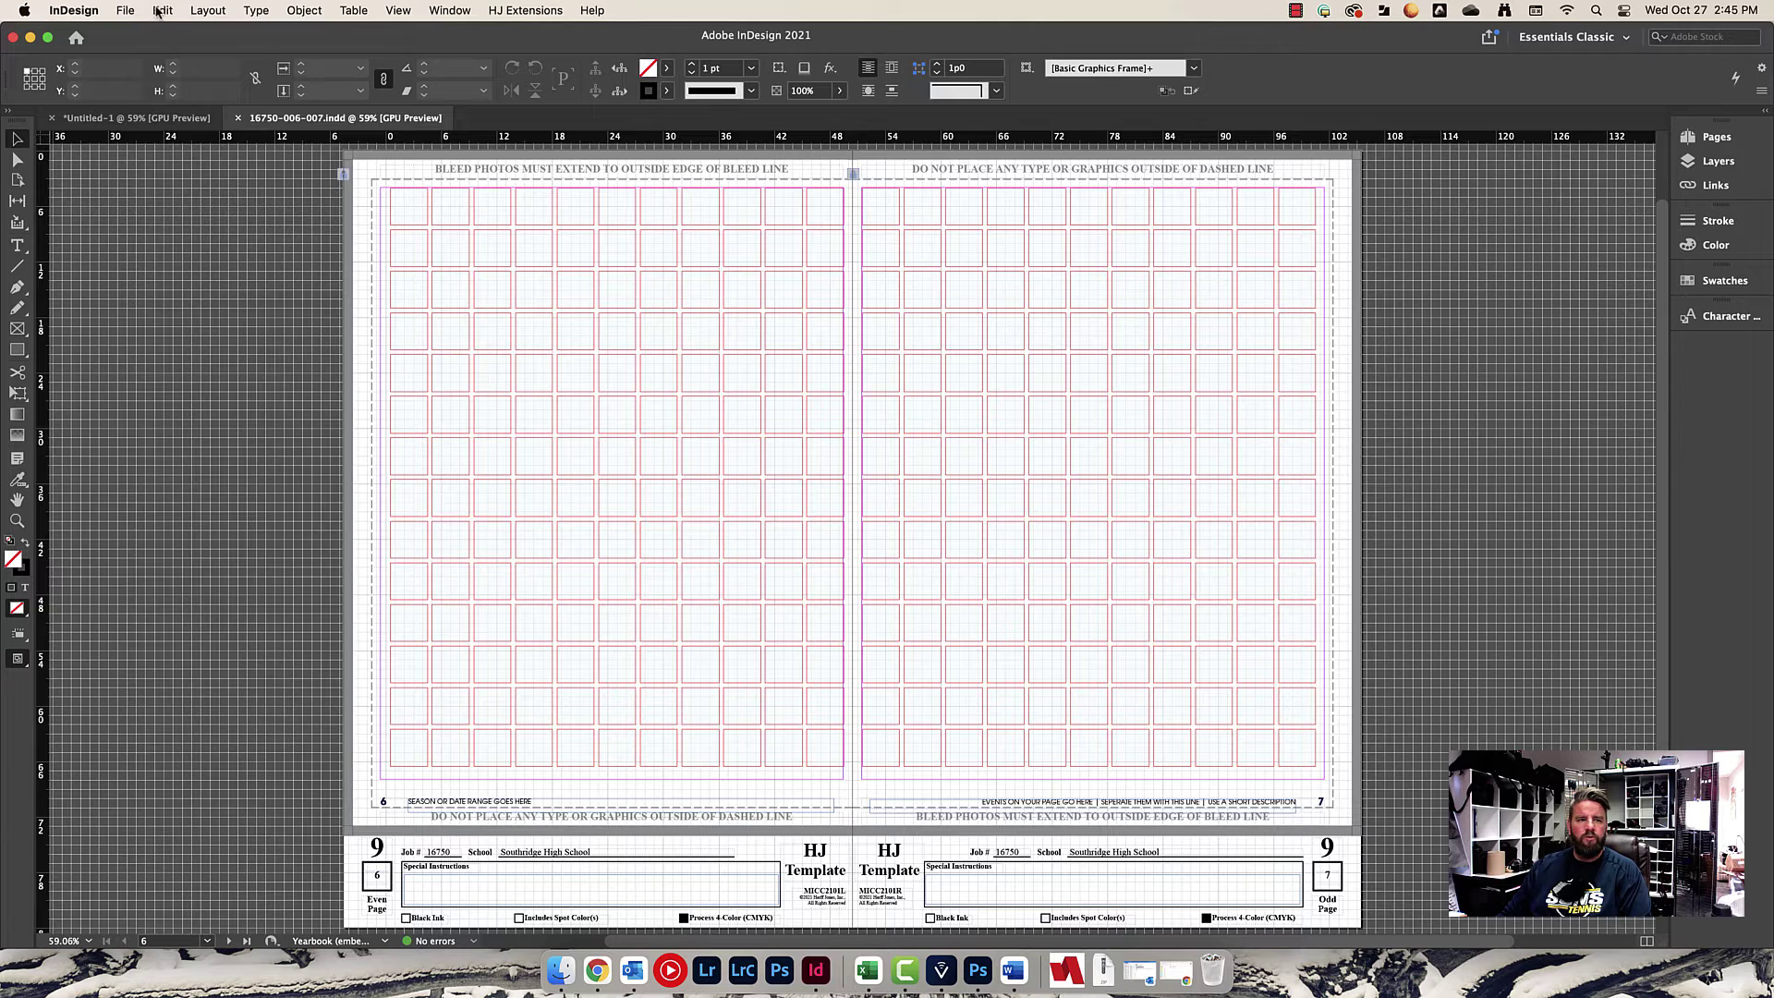
left_click(161, 11)
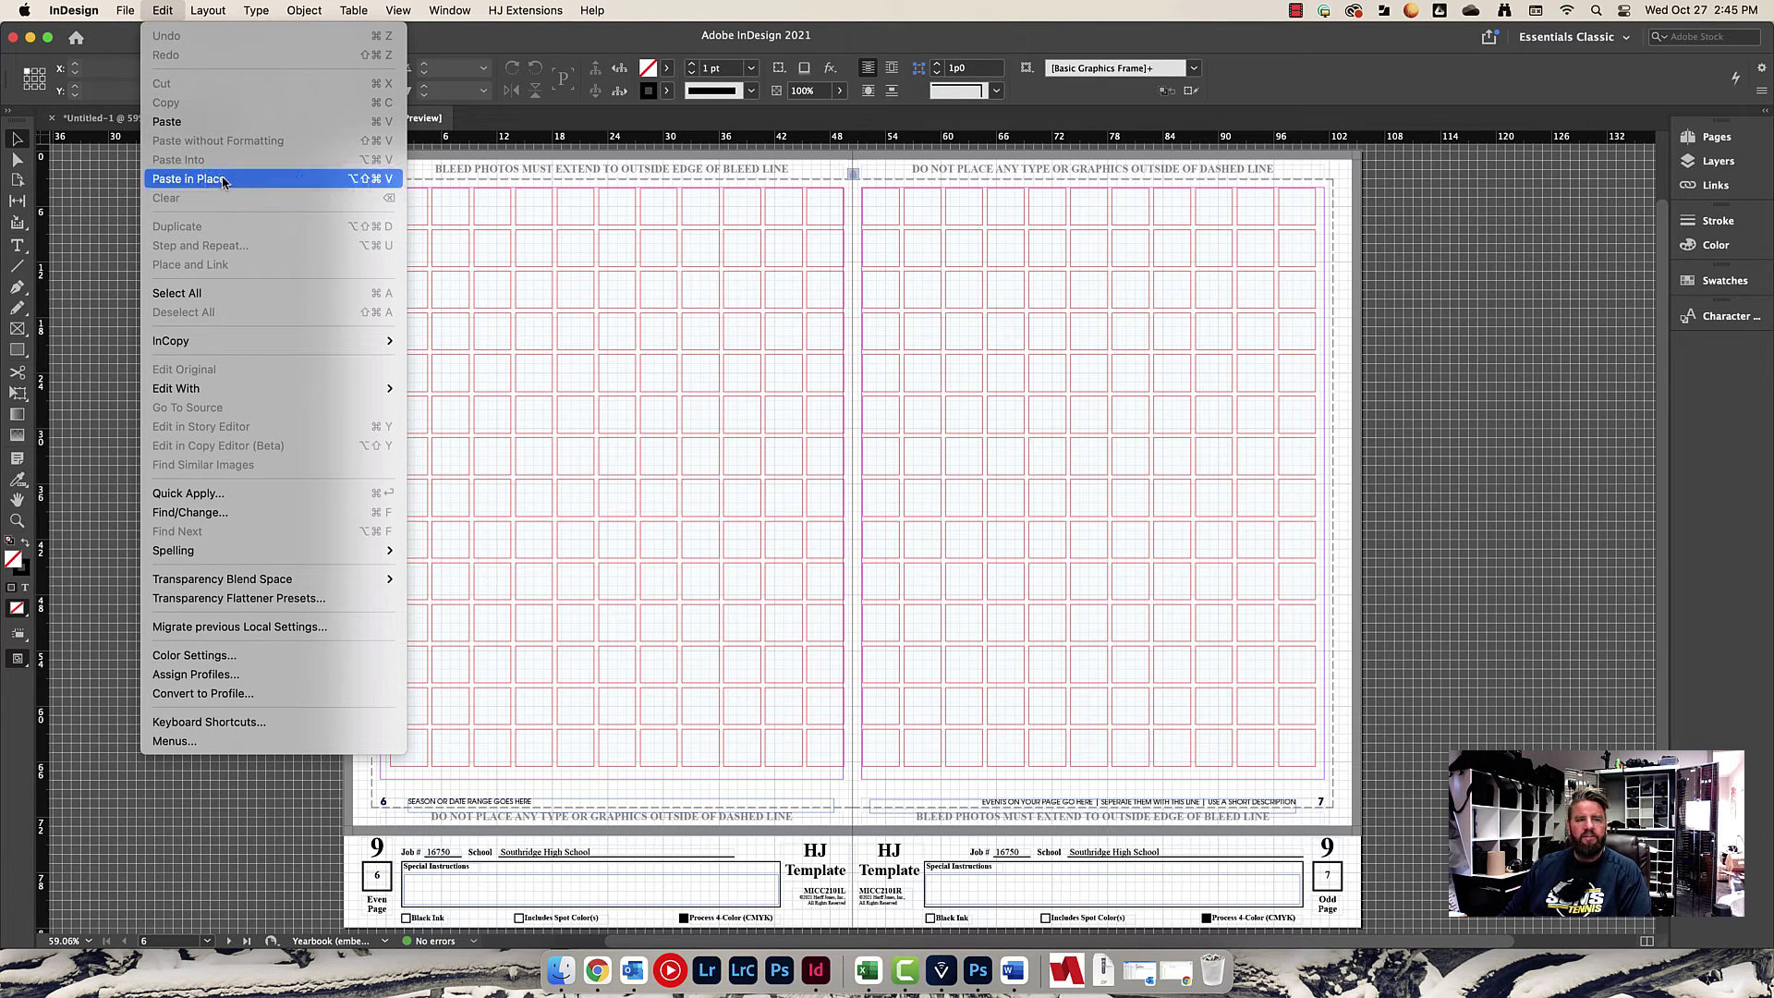
Paste the four green frames in place on the 006-007 spread and select the left footer frame.
left_click(259, 179)
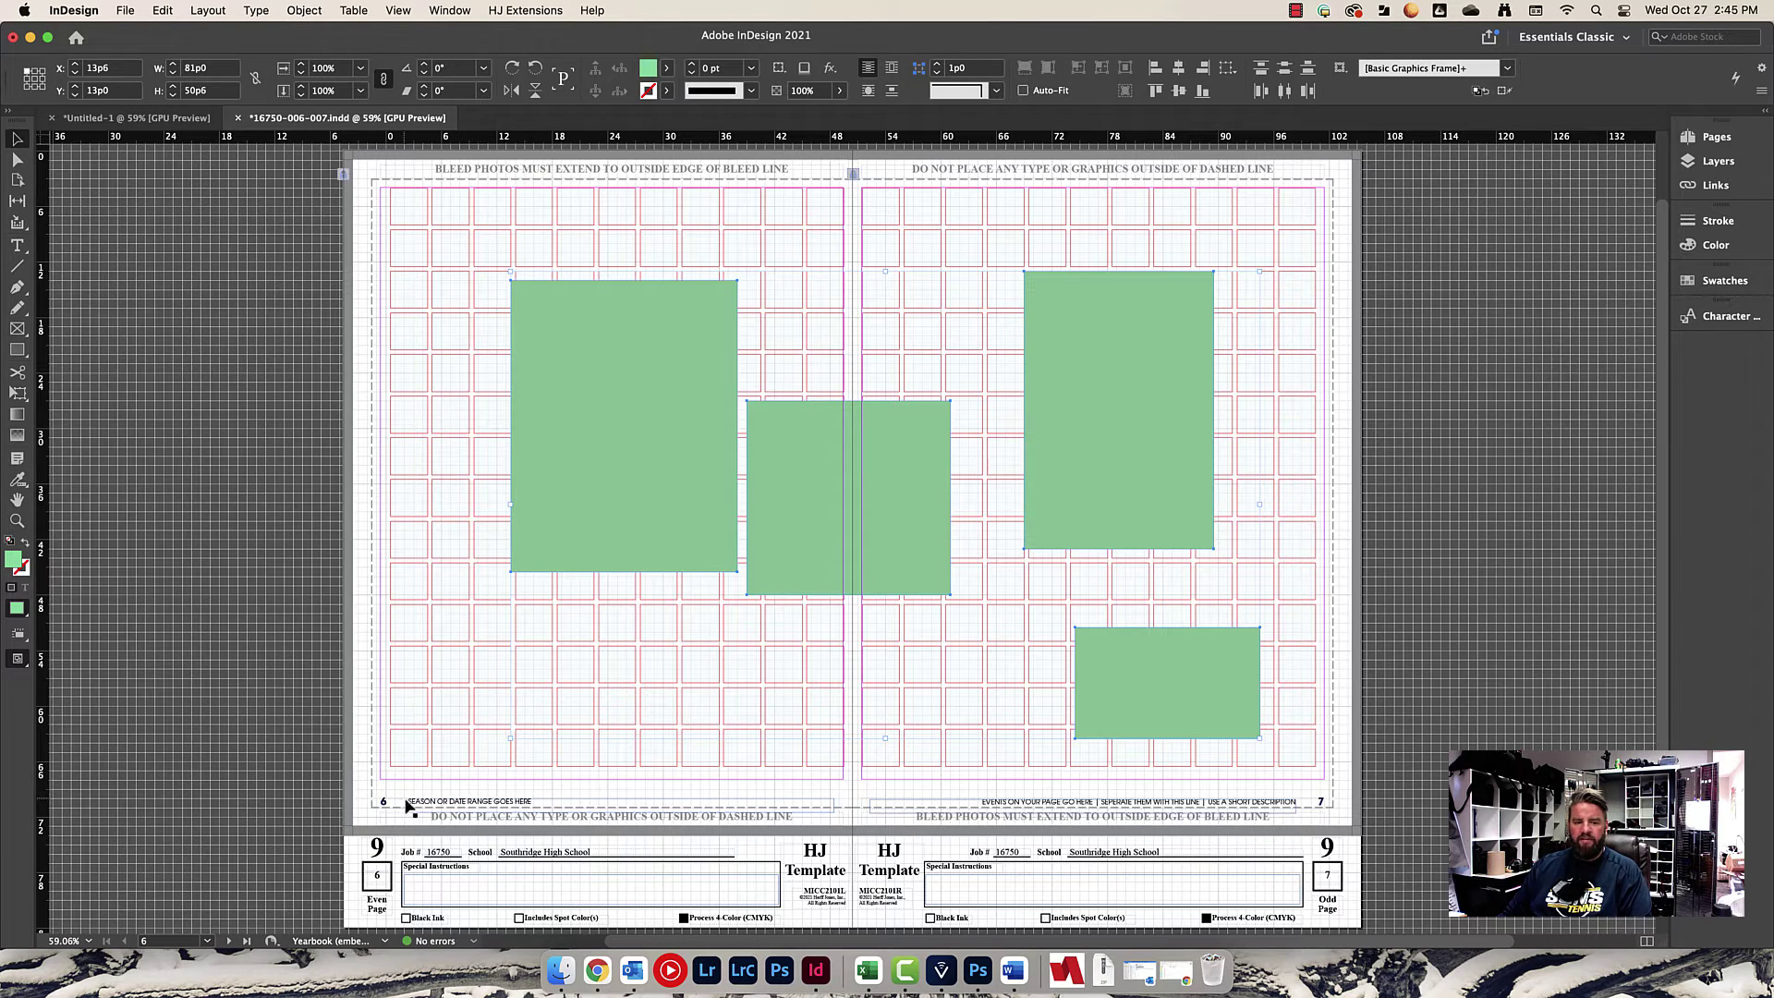
left_click(449, 804)
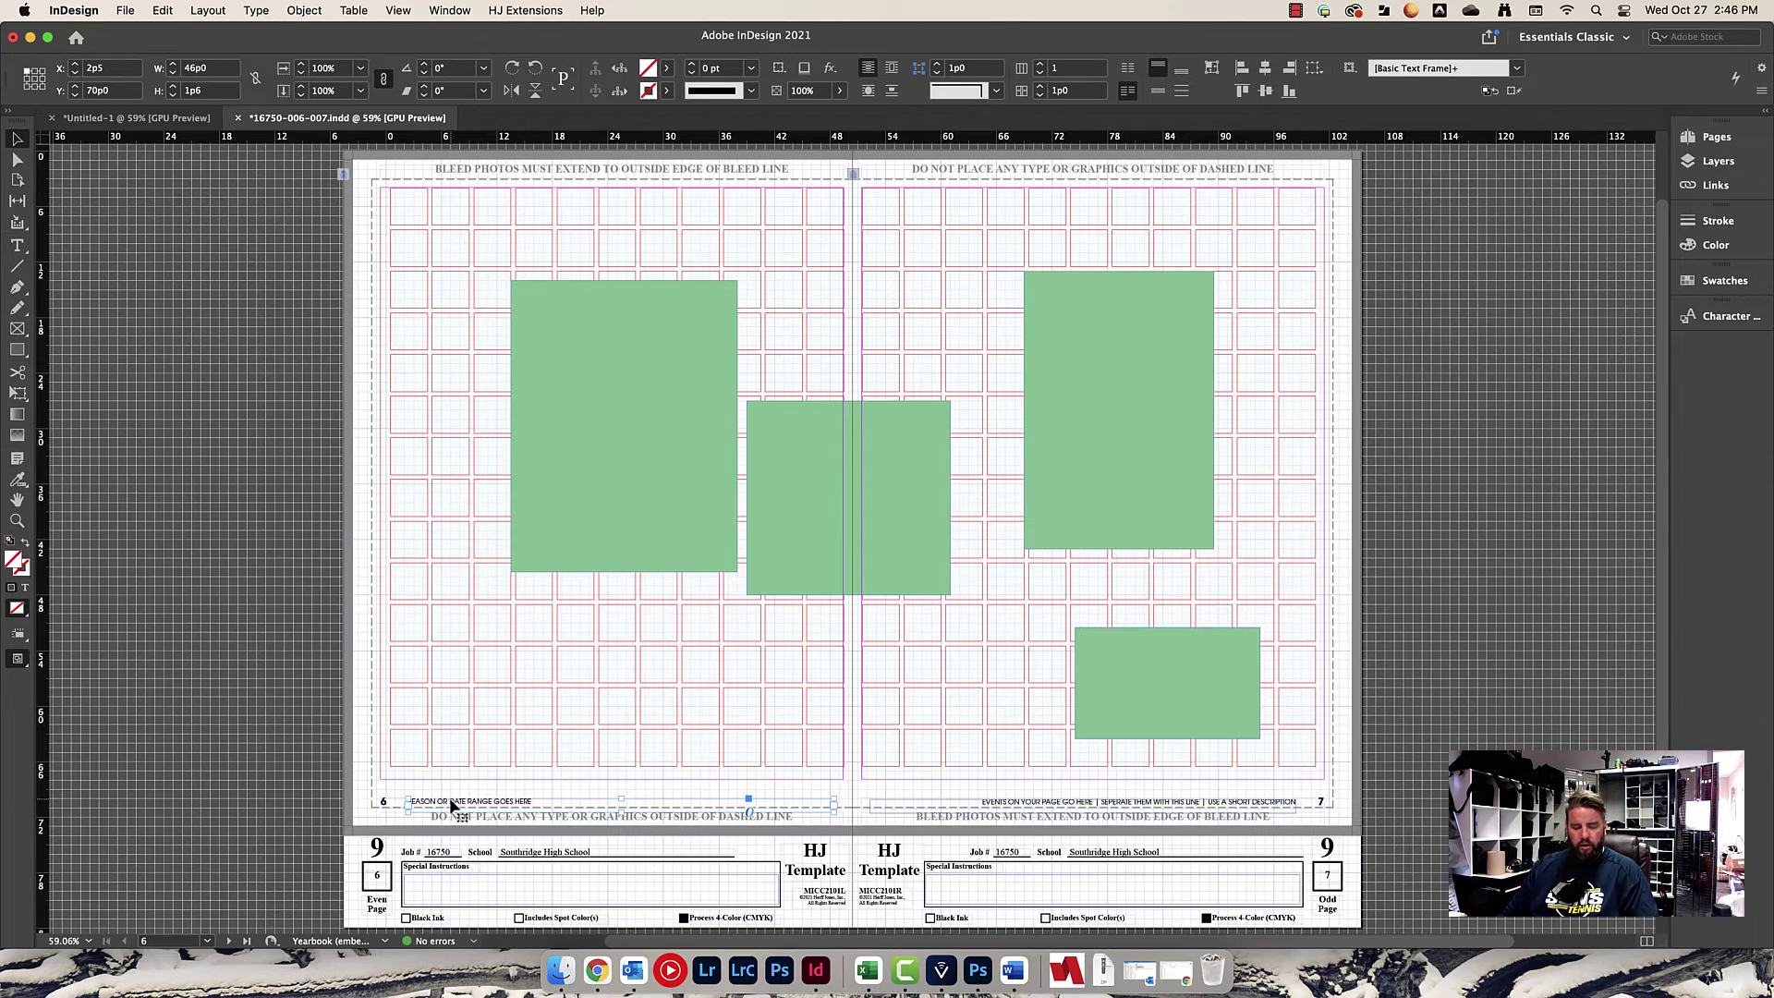
Highlight the entire SEASON OR DATE RANGE GOES HERE line in the left footer.
scroll(451, 805, "down", 1)
scroll(451, 805, "up", 3)
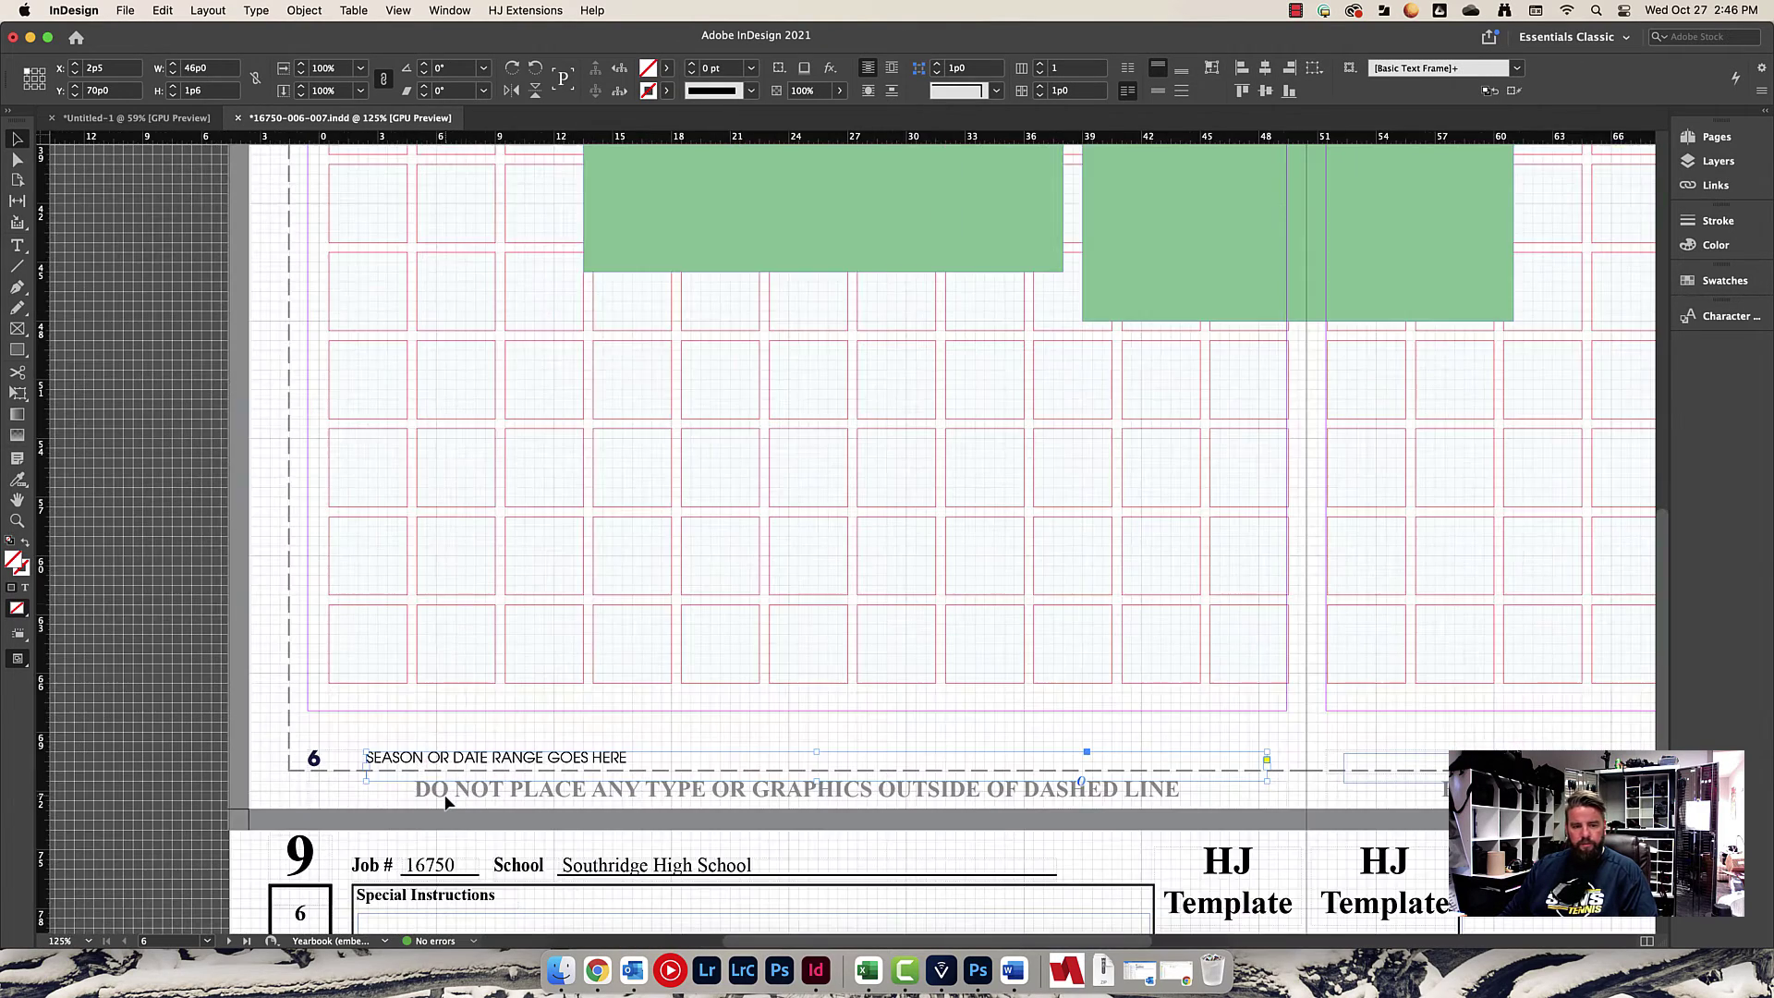
double_click(555, 750)
left_click(672, 753, "shift")
left_click(352, 750)
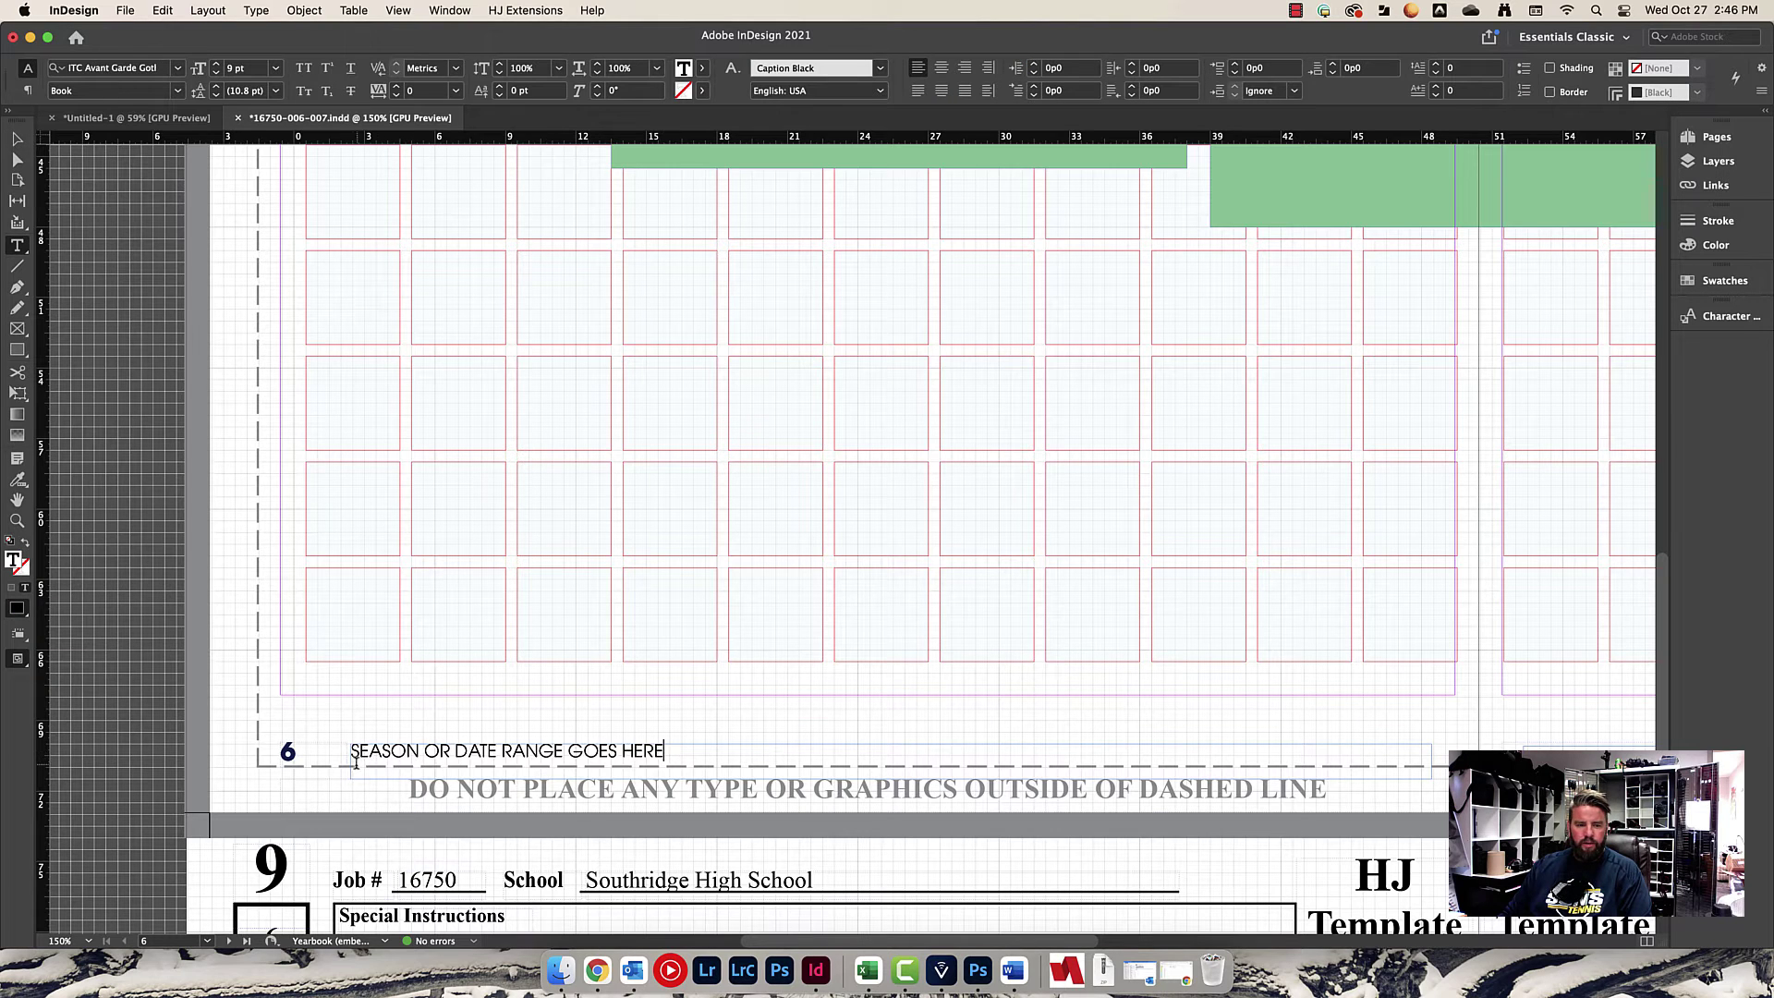
left_click_drag(352, 750, 666, 751)
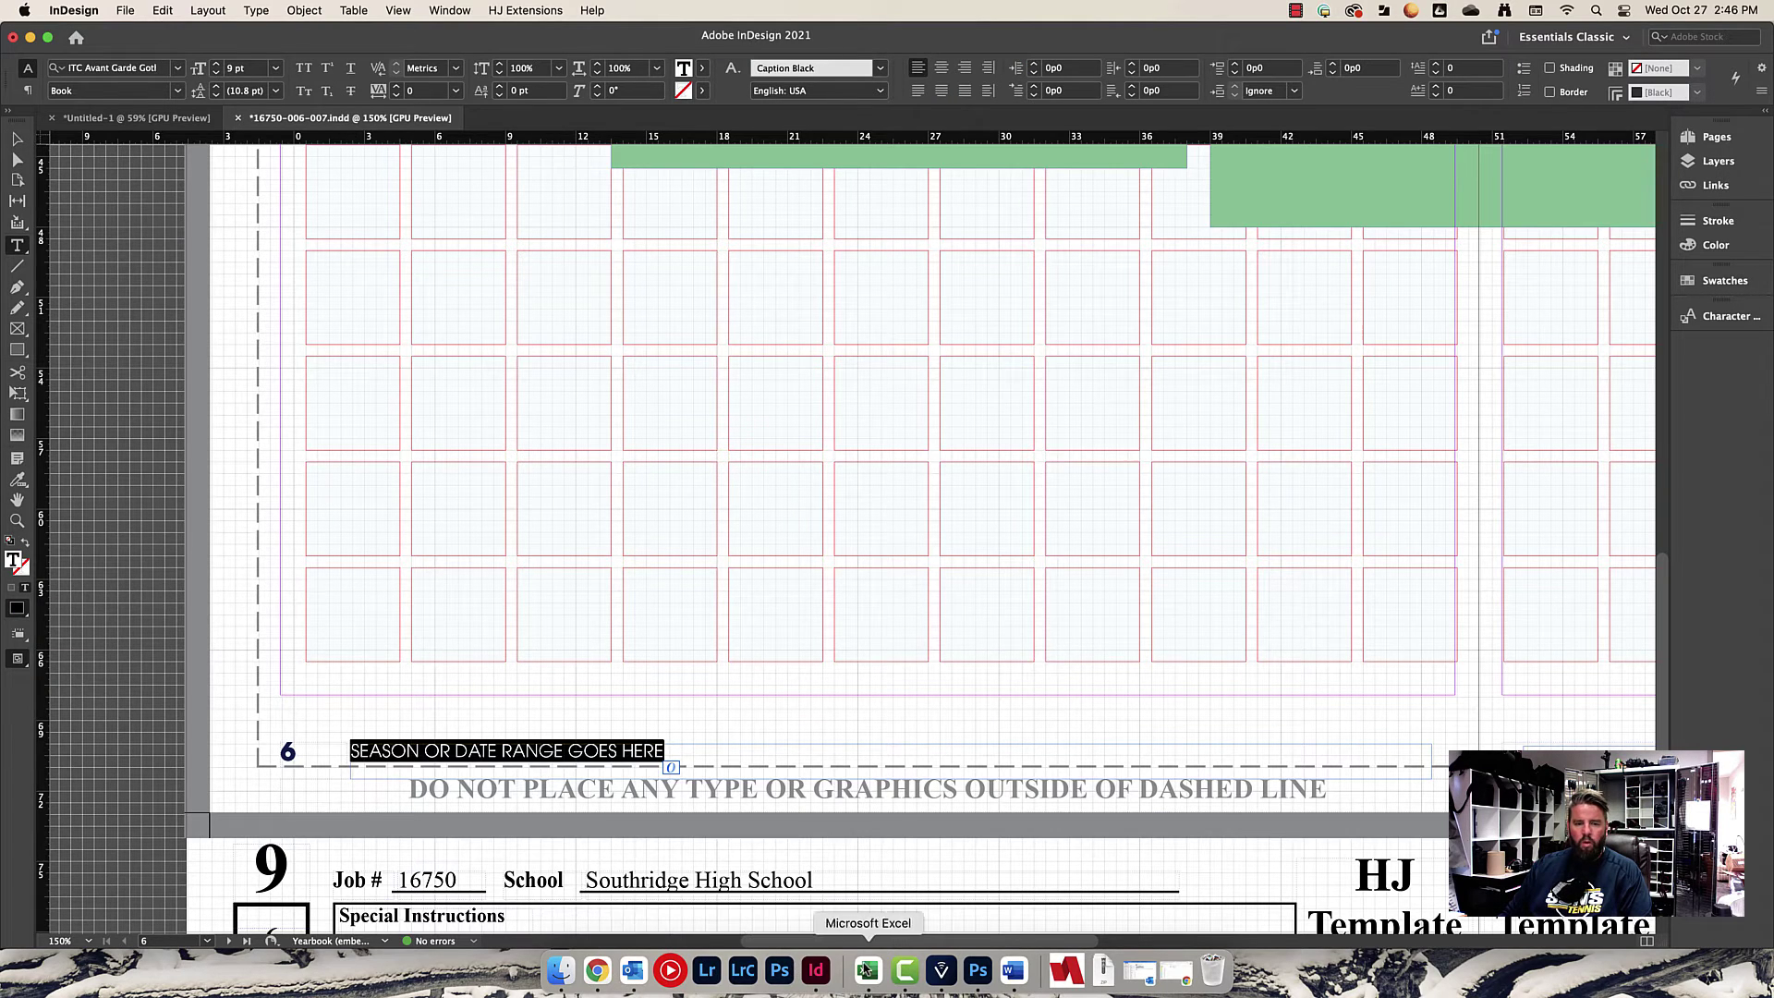
left_click(597, 970)
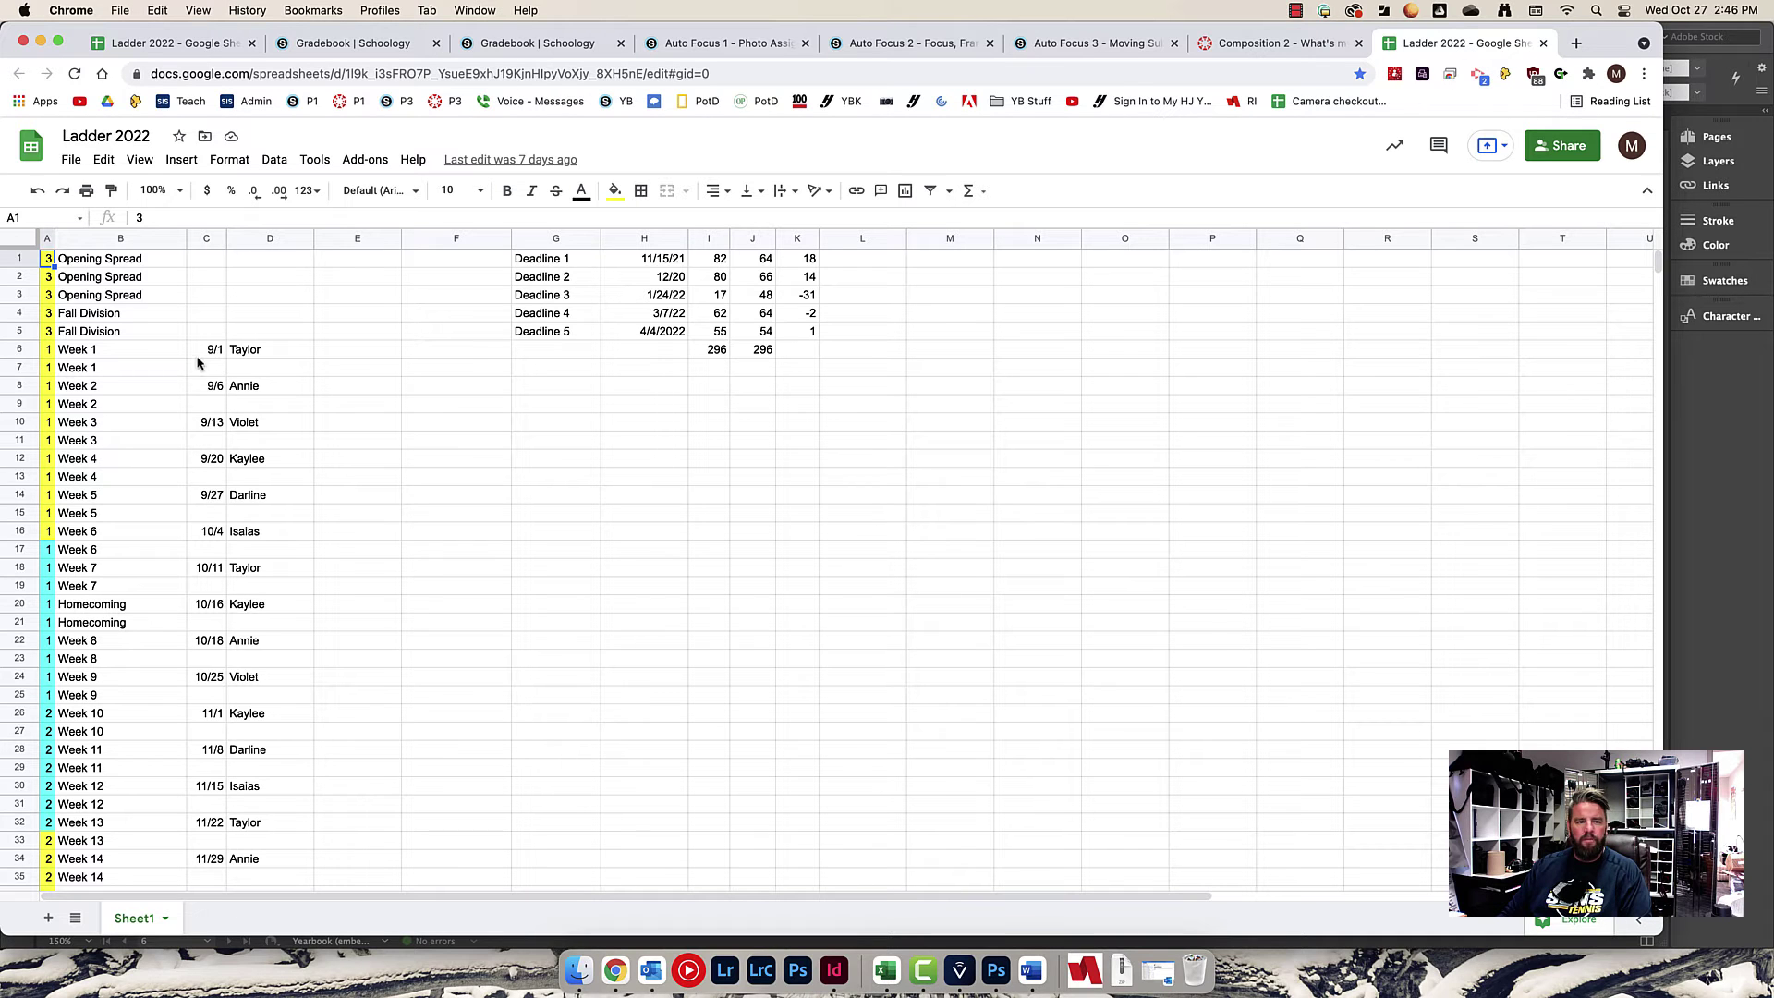
left_click(39, 43)
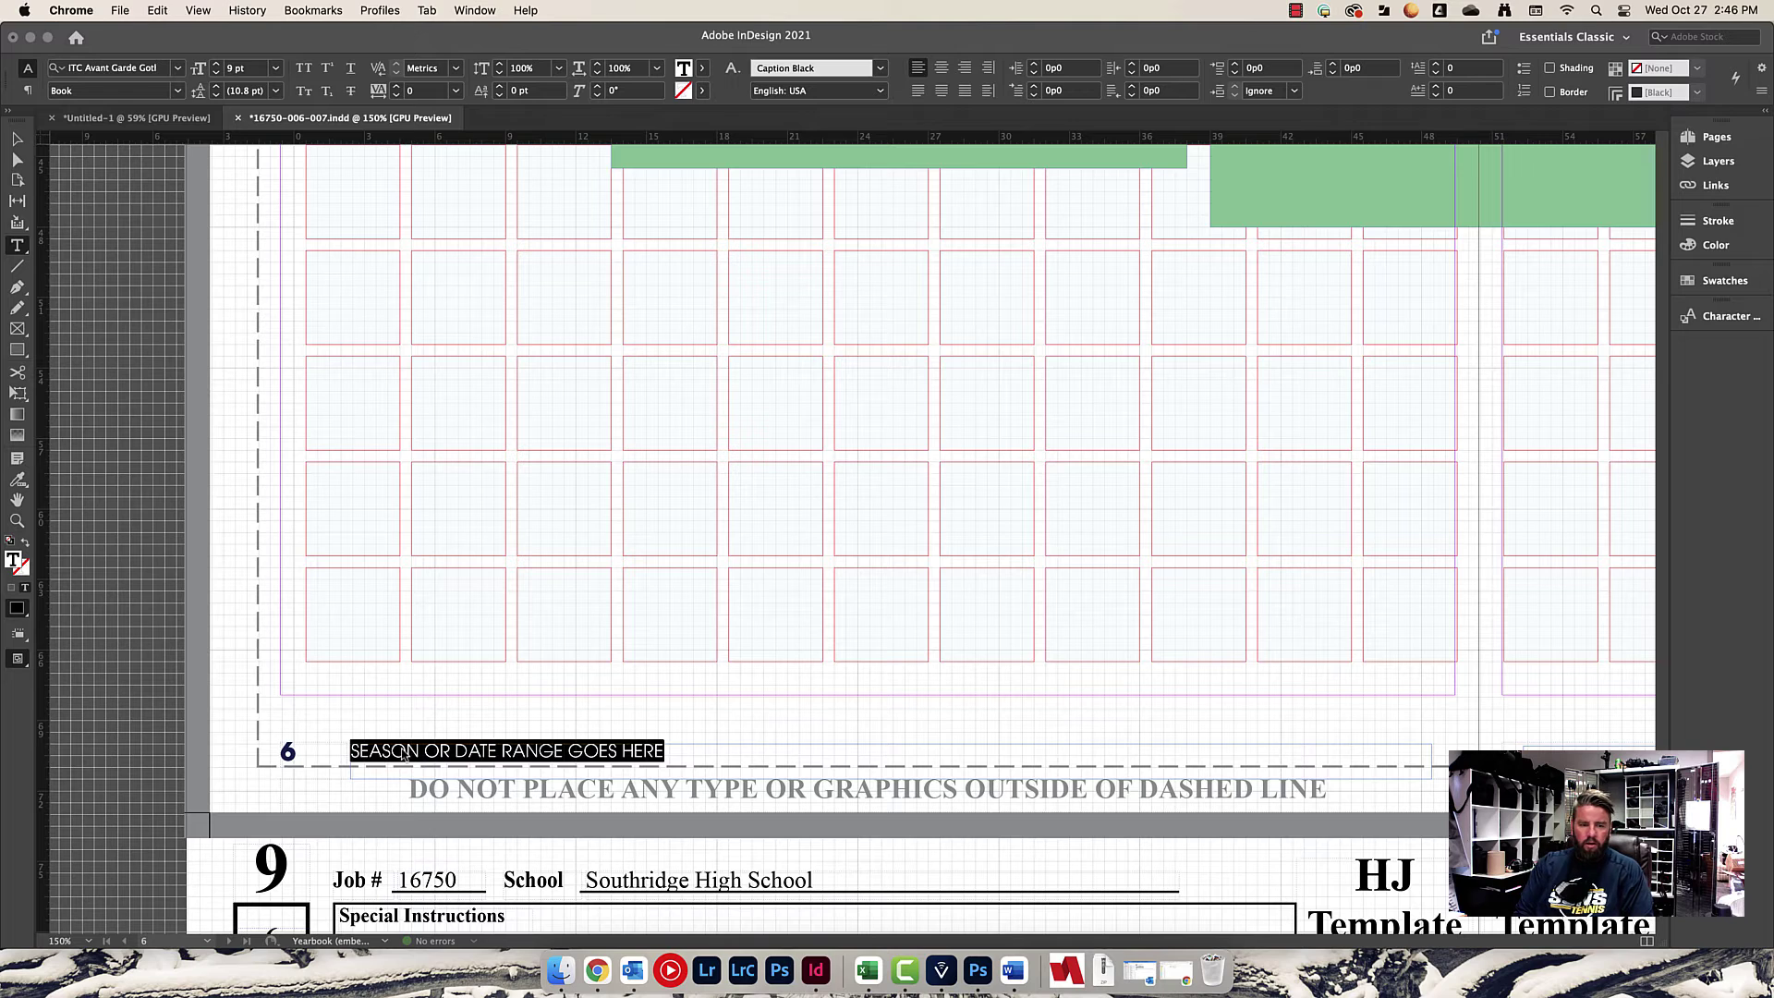
Type 'FALL | 9/1/21 - 9' into the left footer, then check the calendar for dates.
left_click(352, 749)
type("F")
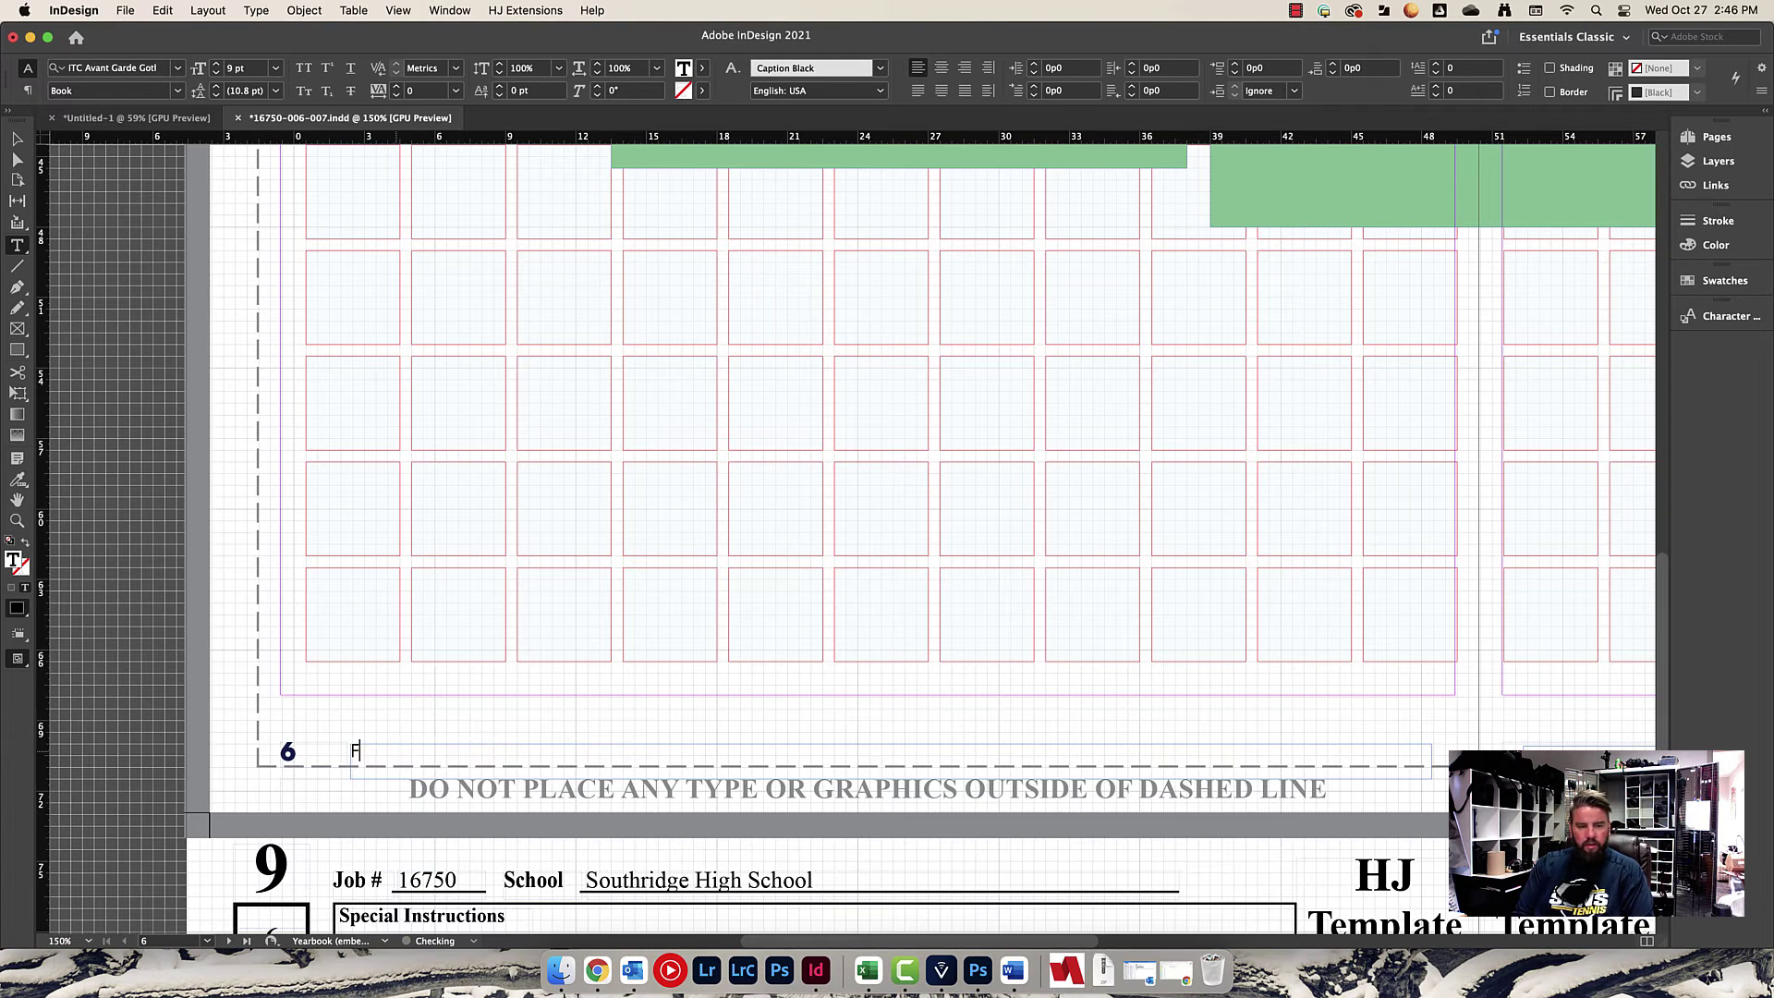
type("AL")
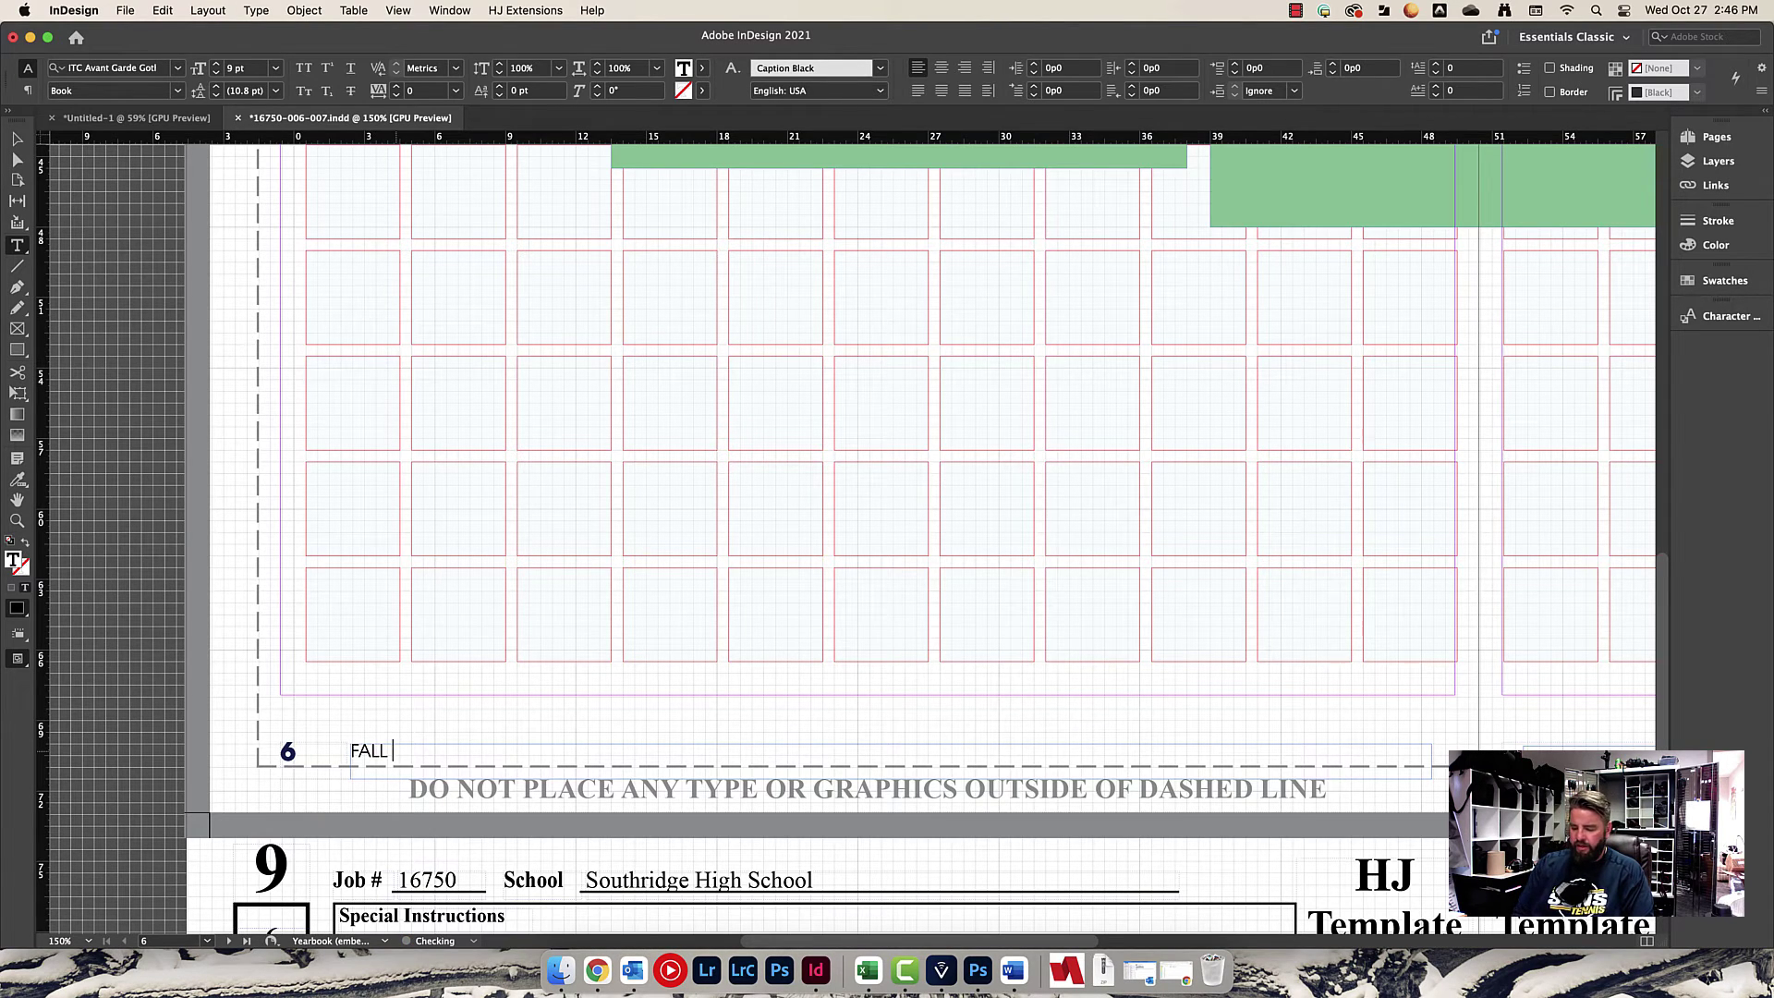
type("L ")
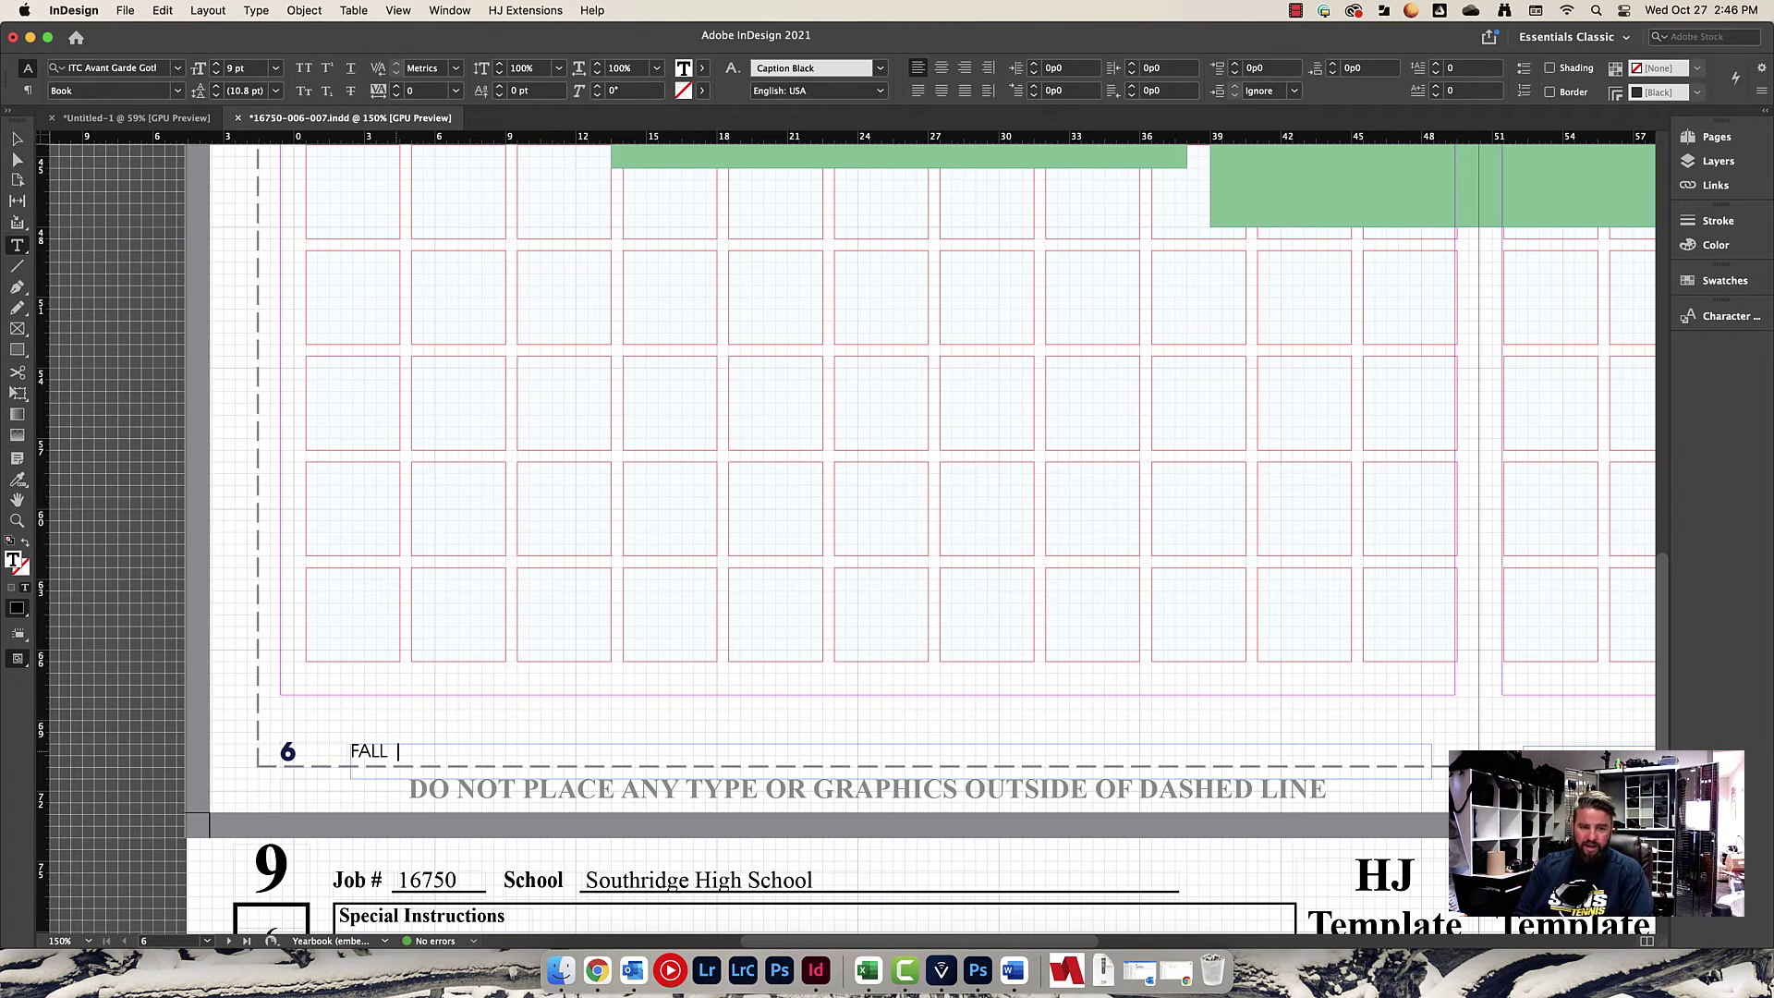
type("| ")
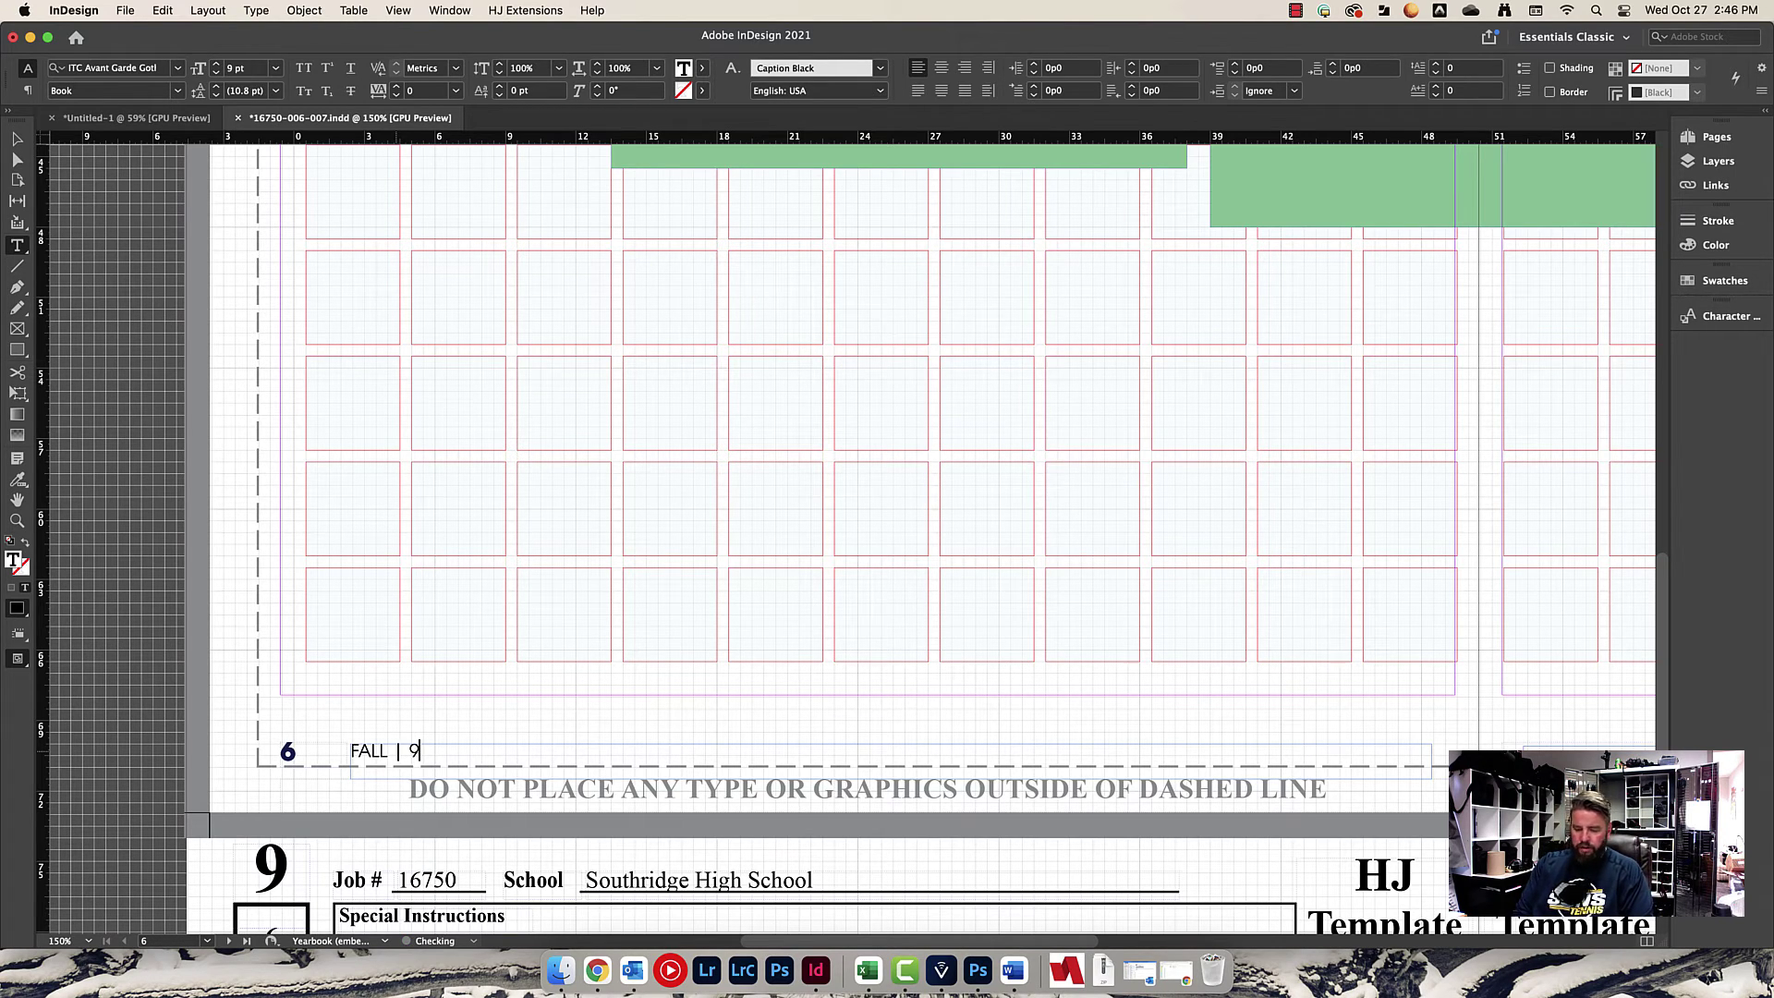
type("9/1")
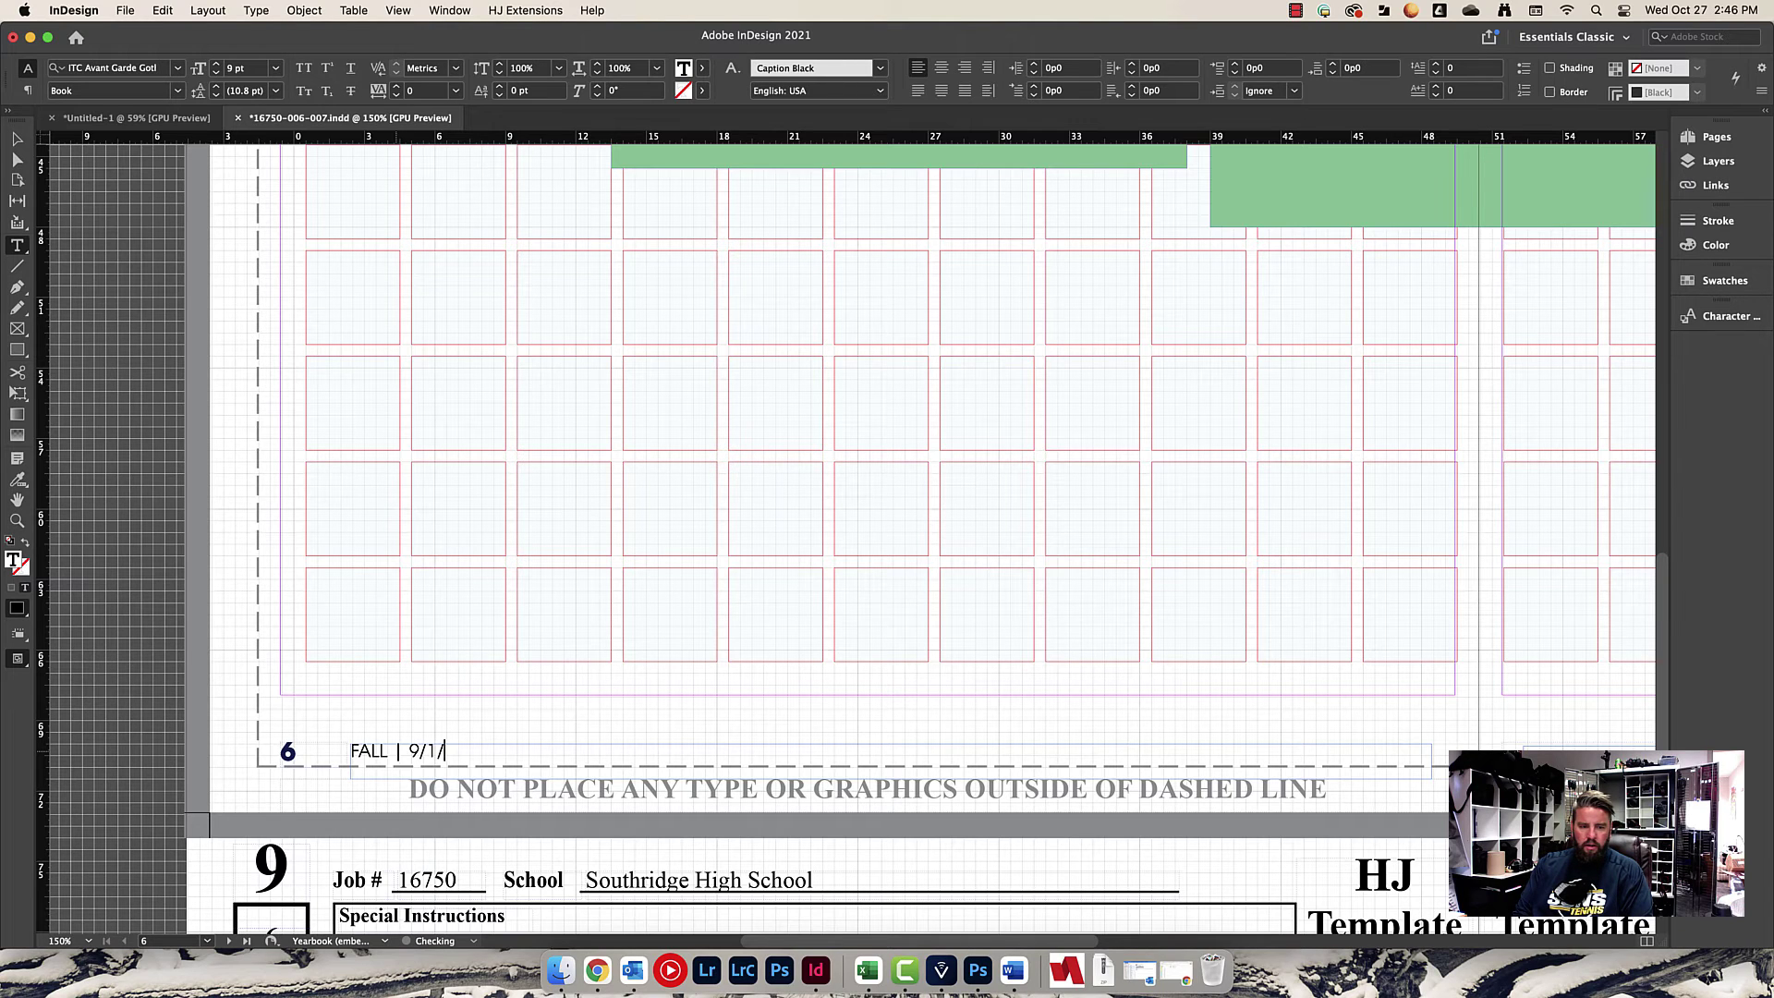
type("/21")
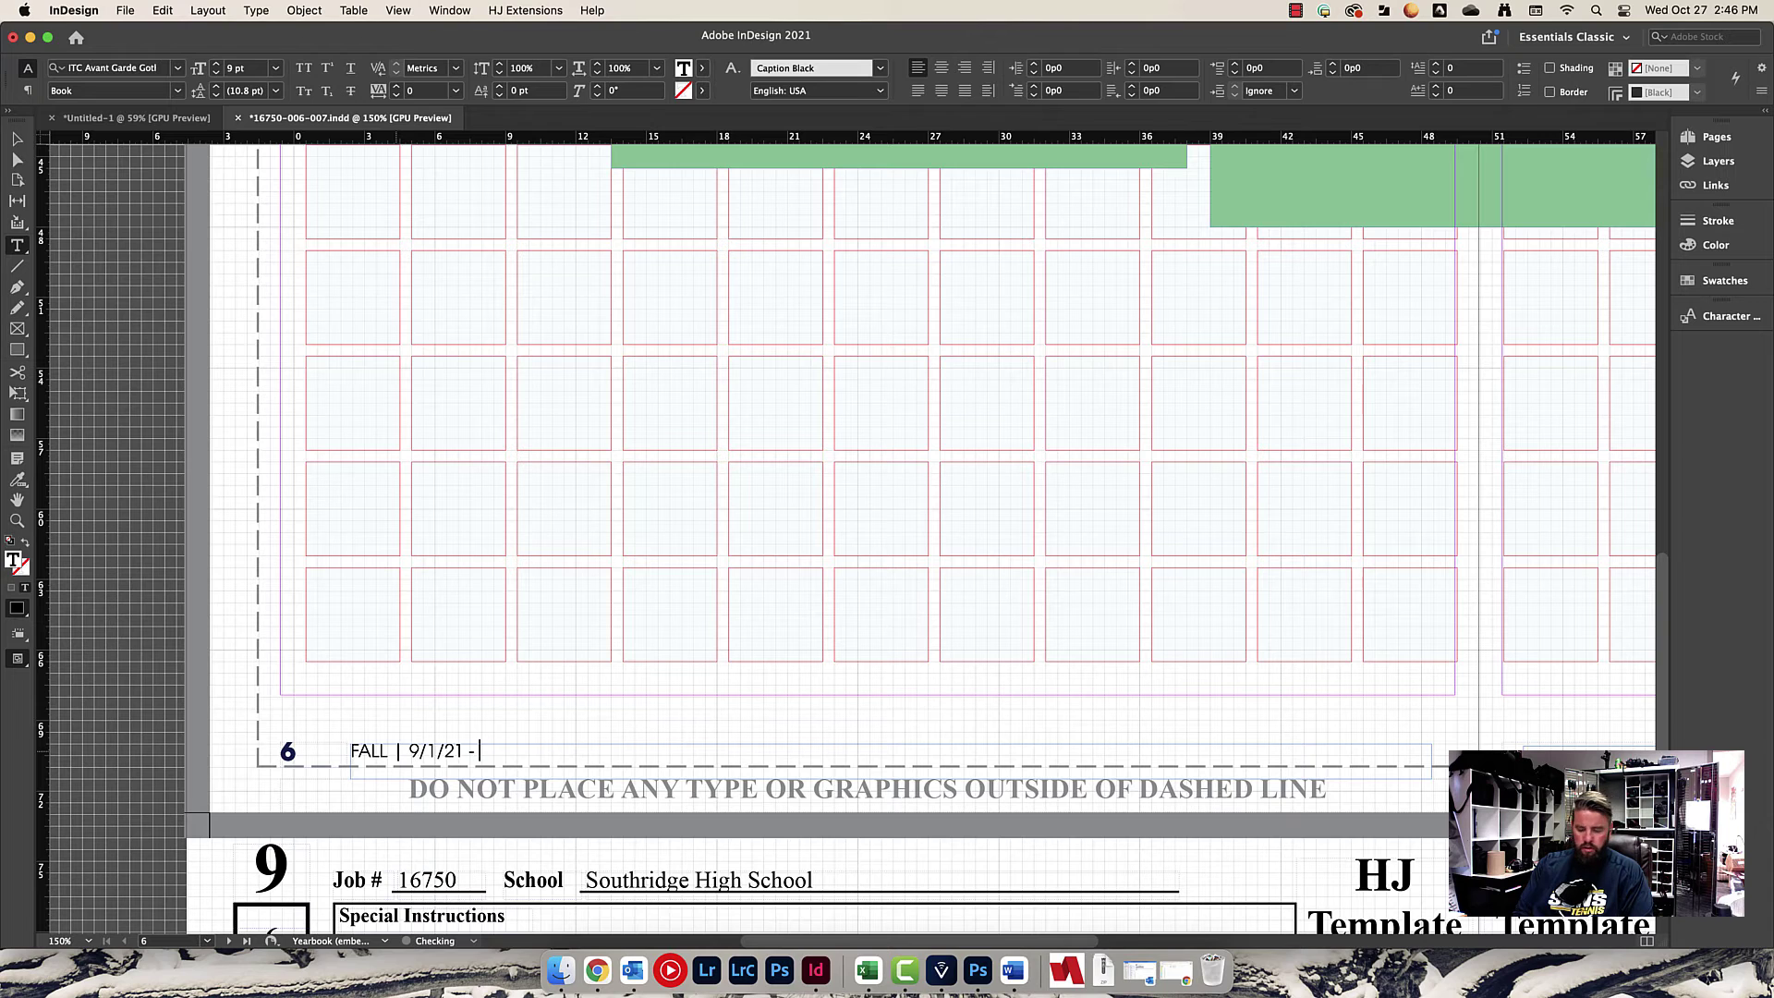
type(" - 9/")
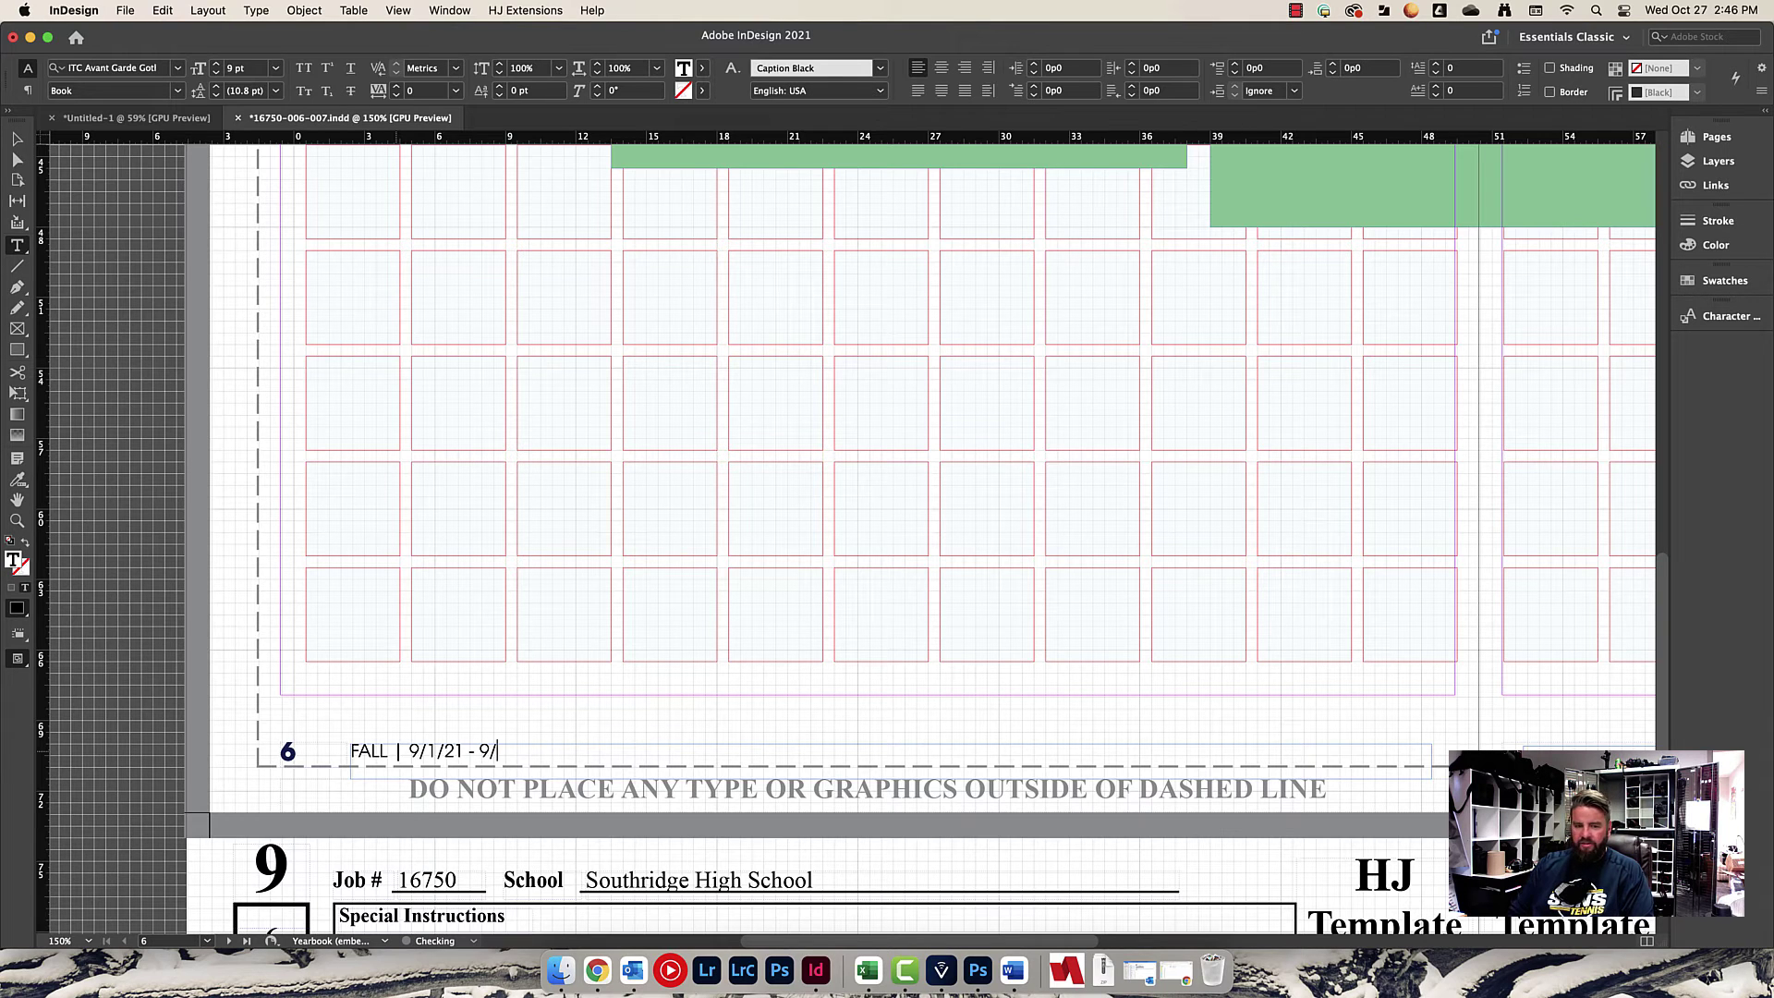
left_click(1719, 13)
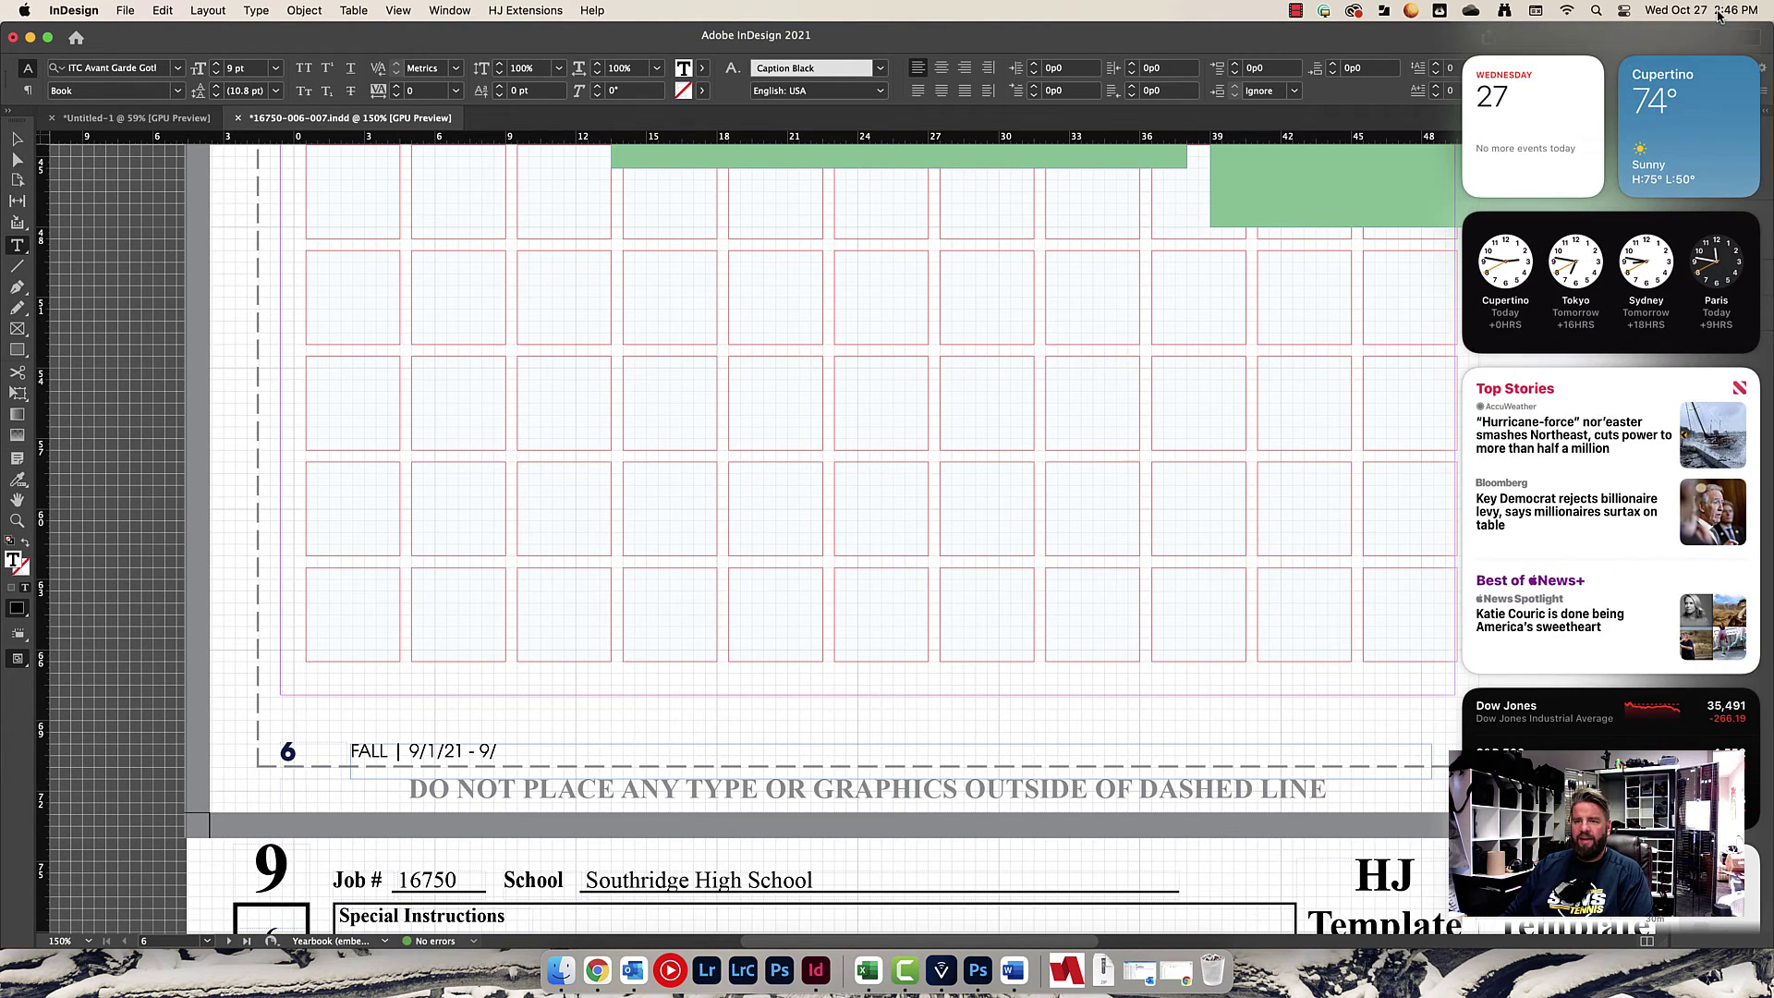
left_click(1483, 129)
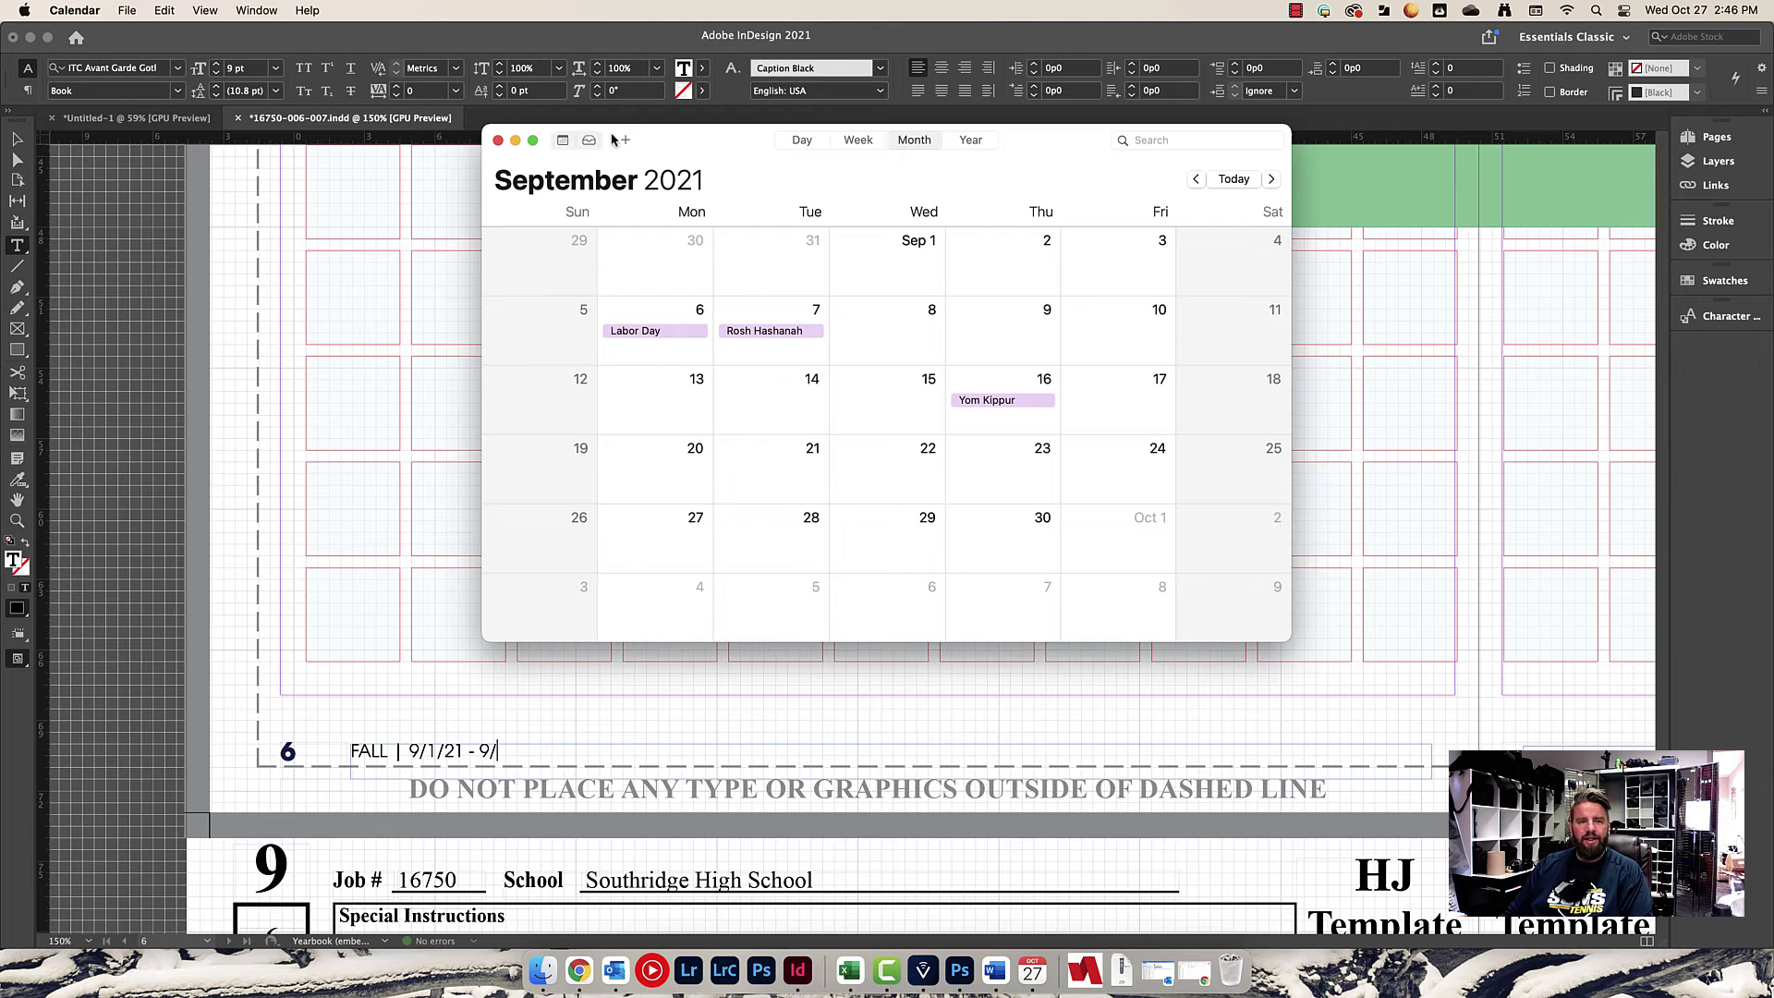
left_click(516, 140)
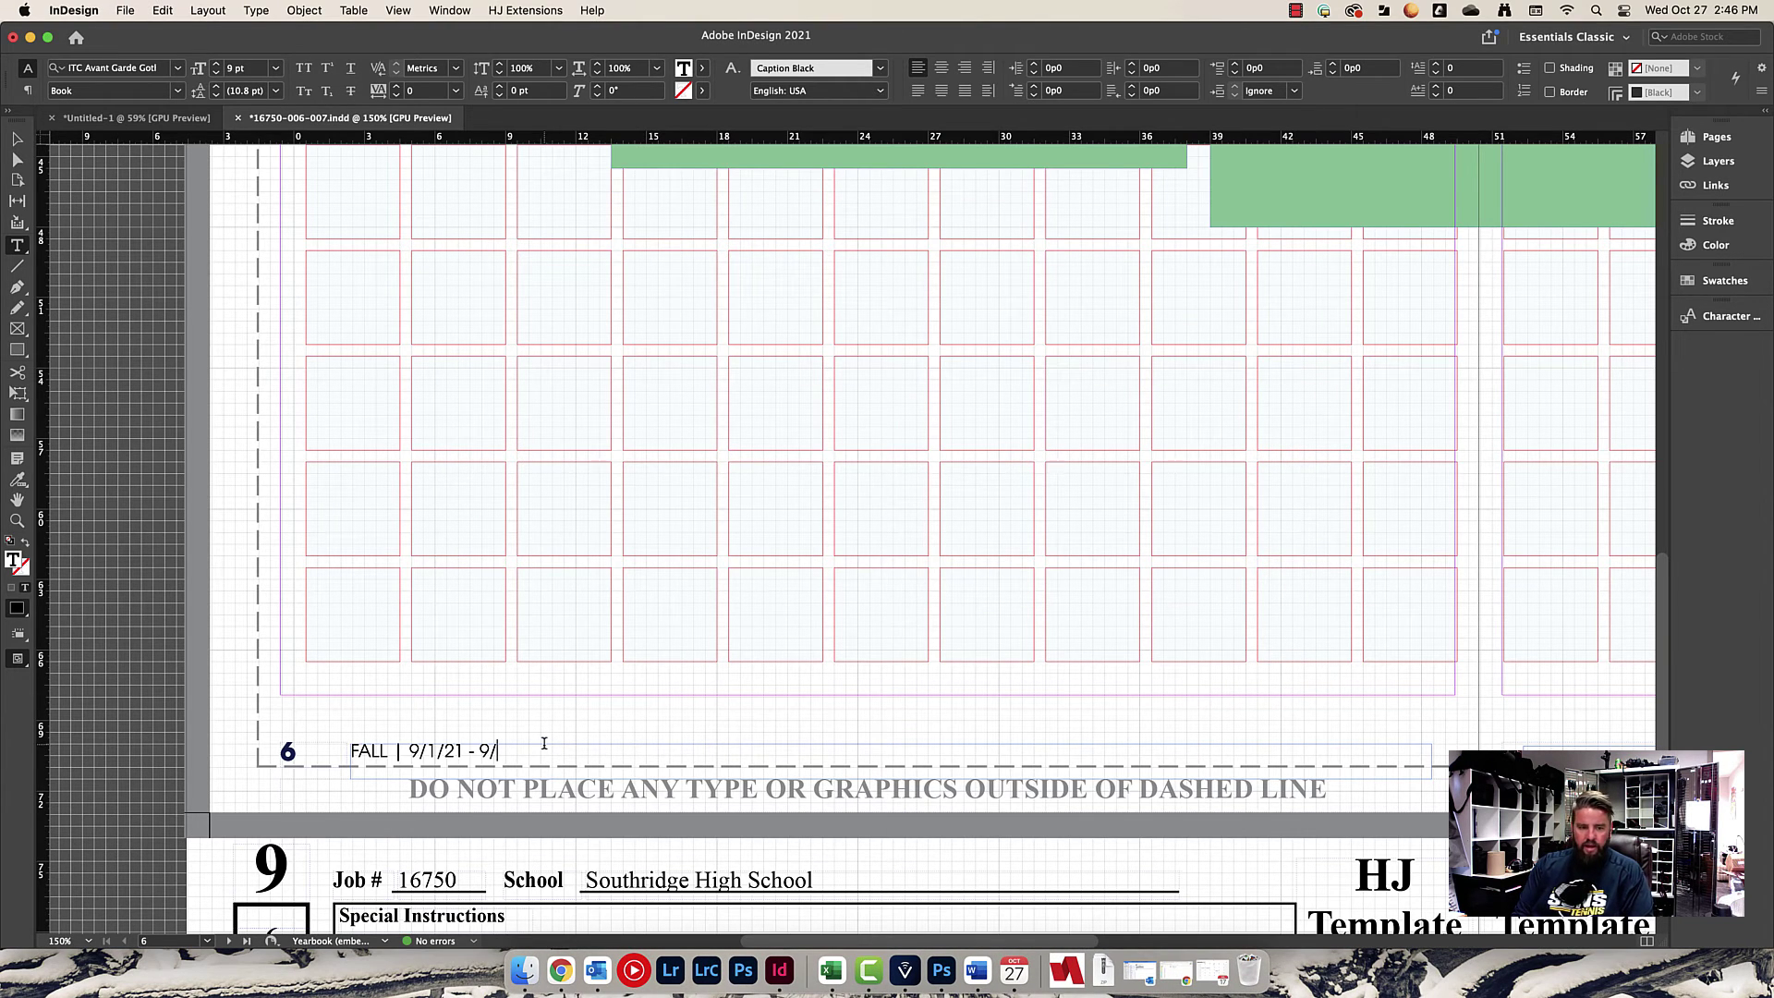
Finish the left footer date with '4/21', exit text editing, and scroll over to page 7.
type("4/21")
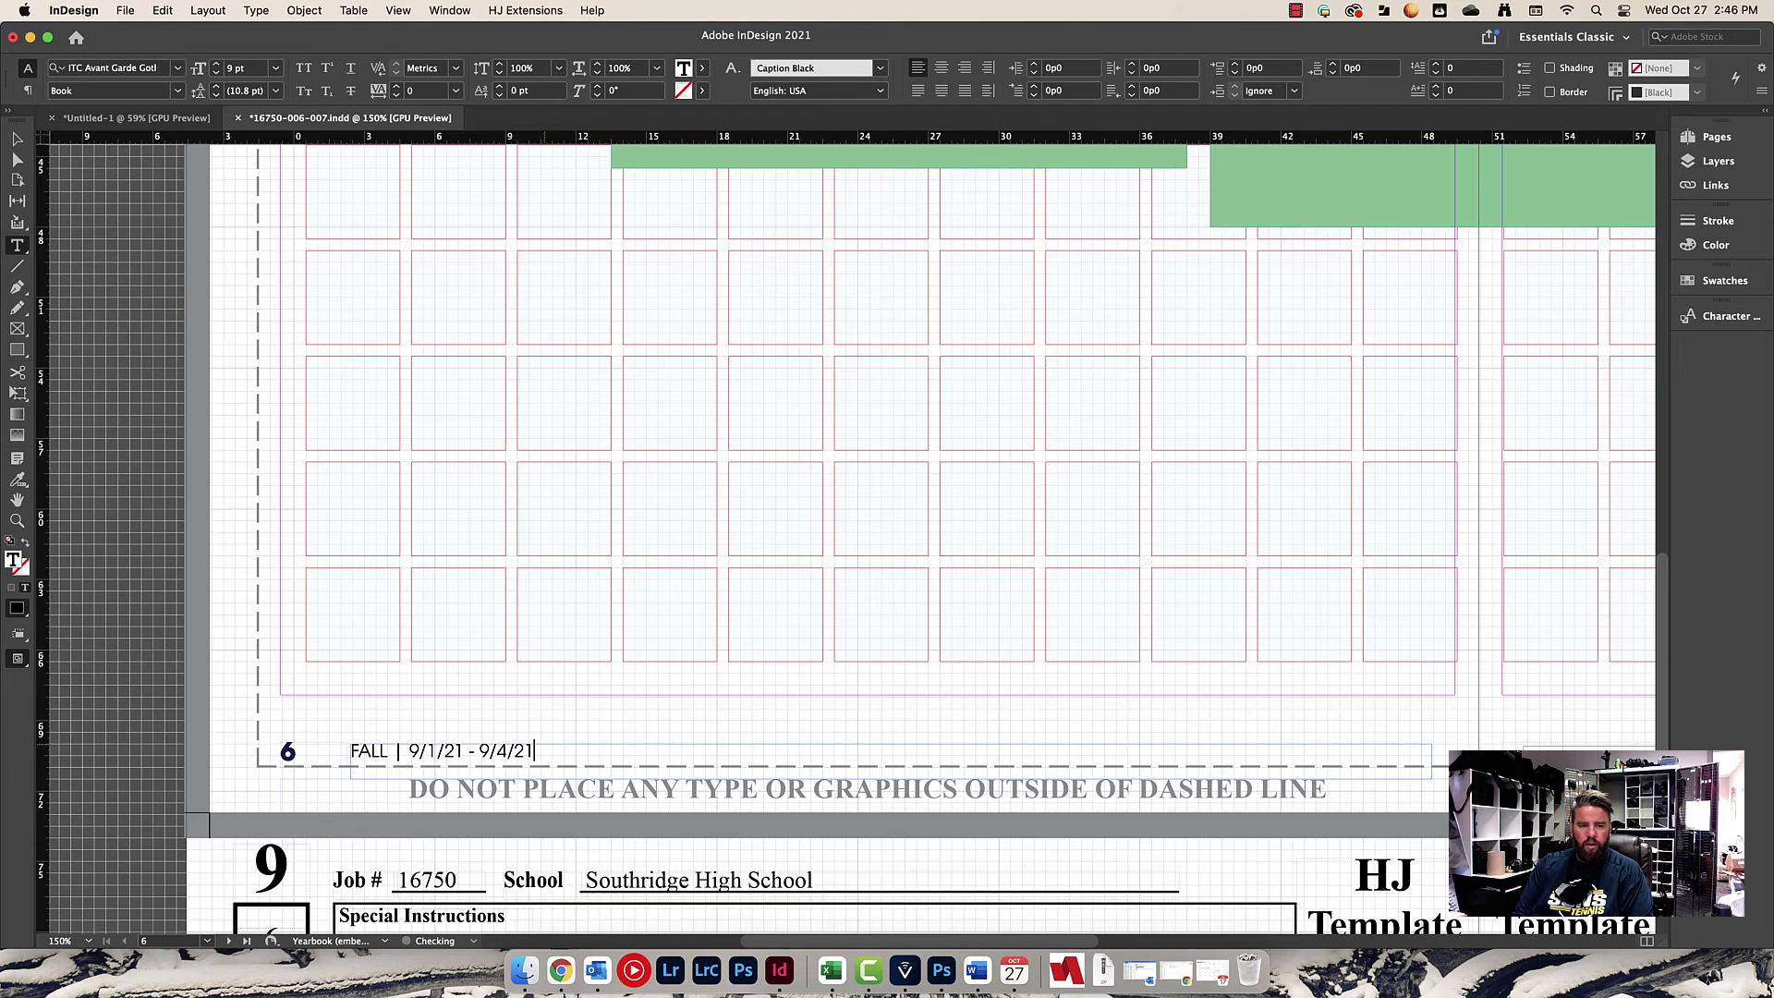
key("Escape")
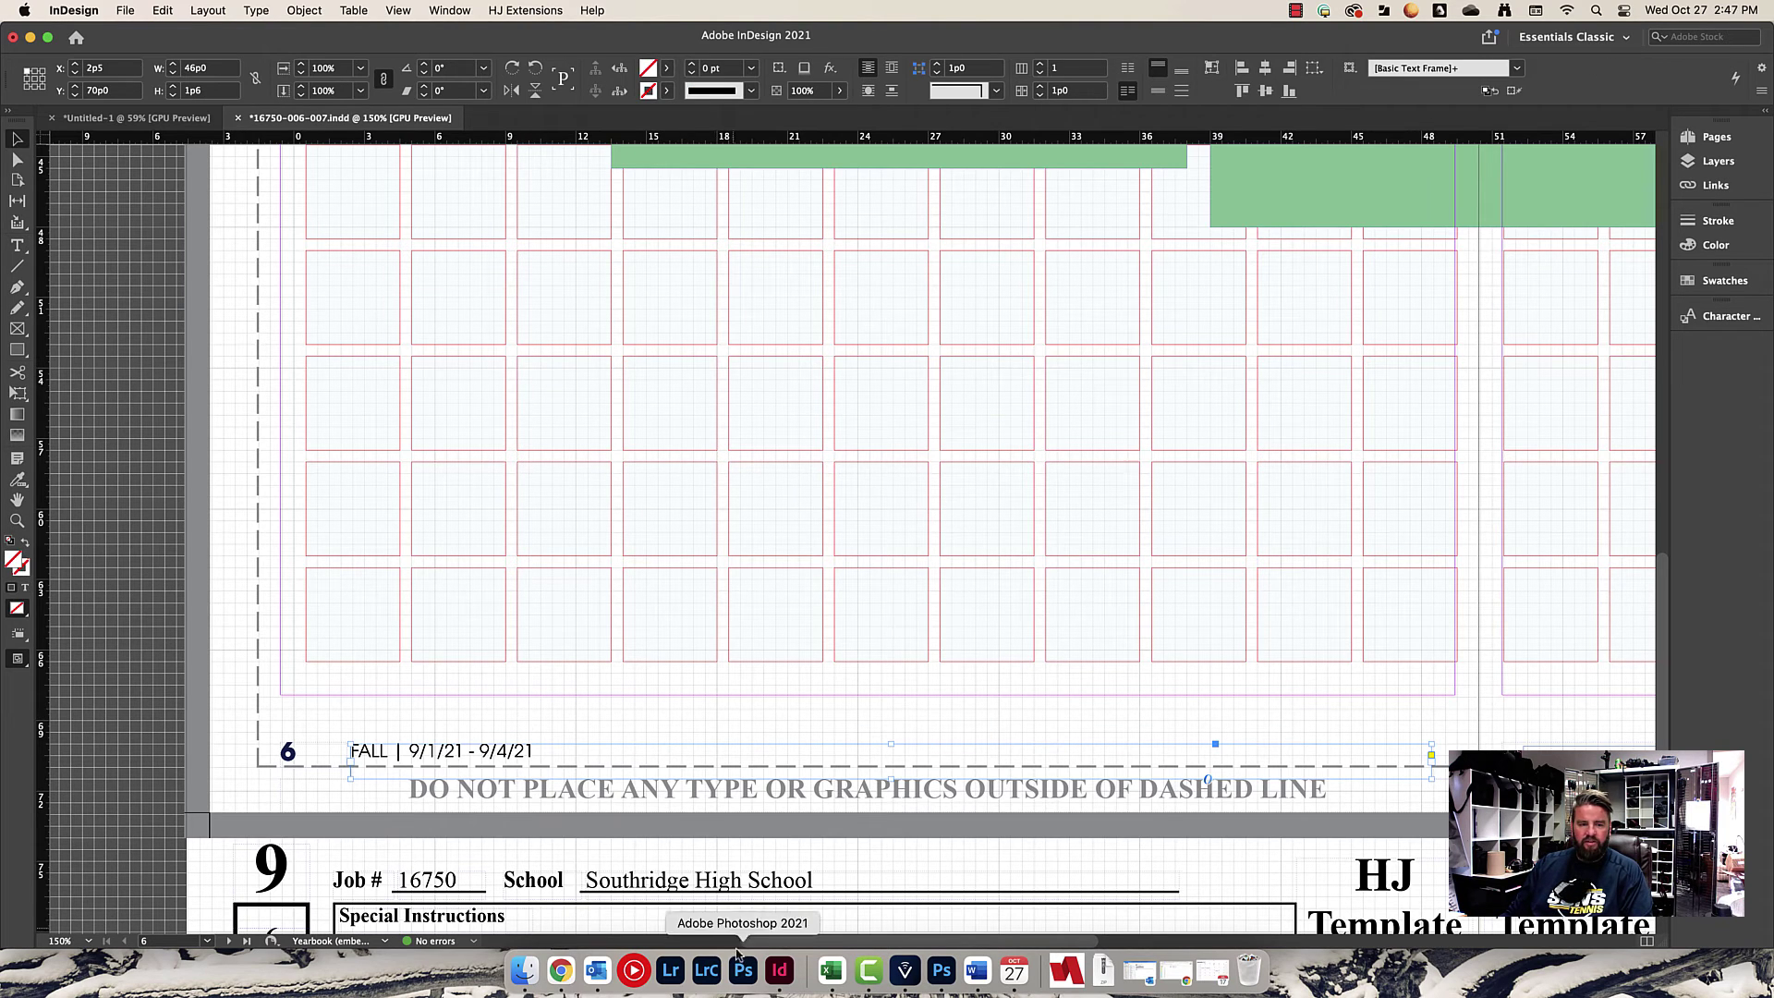
left_click_drag(773, 943, 1048, 912)
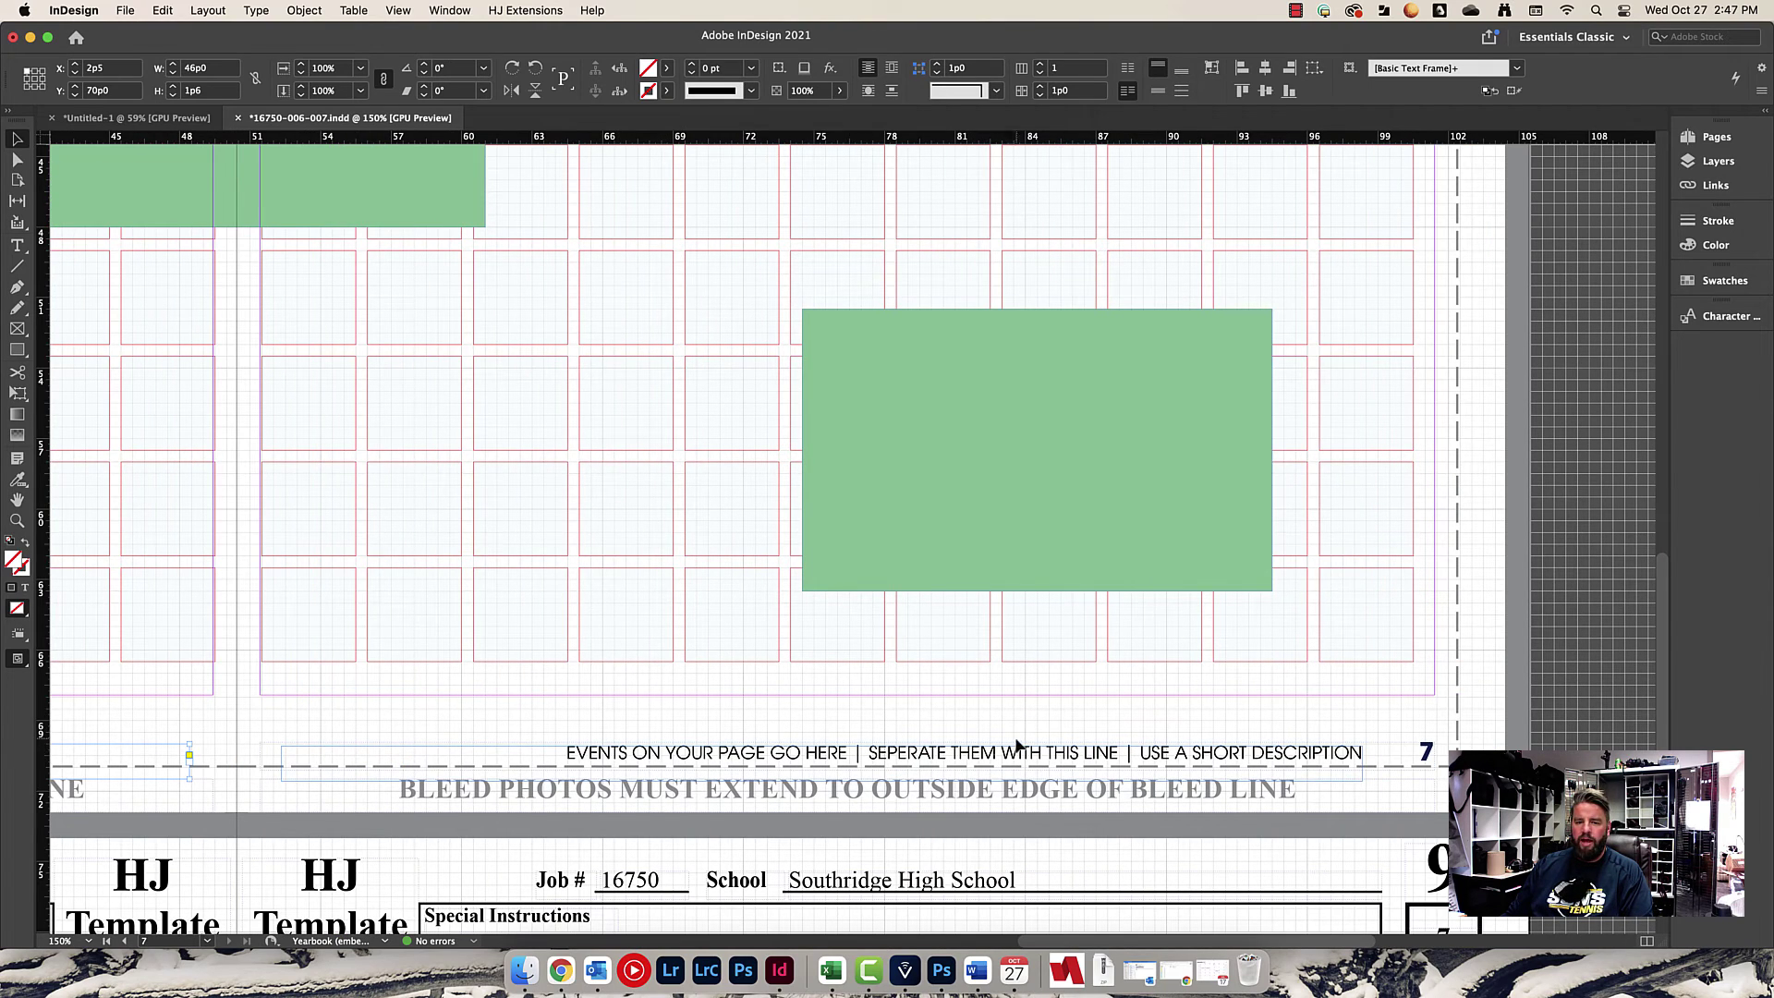
Replace the right footer's EVENTS ON YOUR PAGE GO HERE with 'Freshmen first DAY'.
double_click(691, 754)
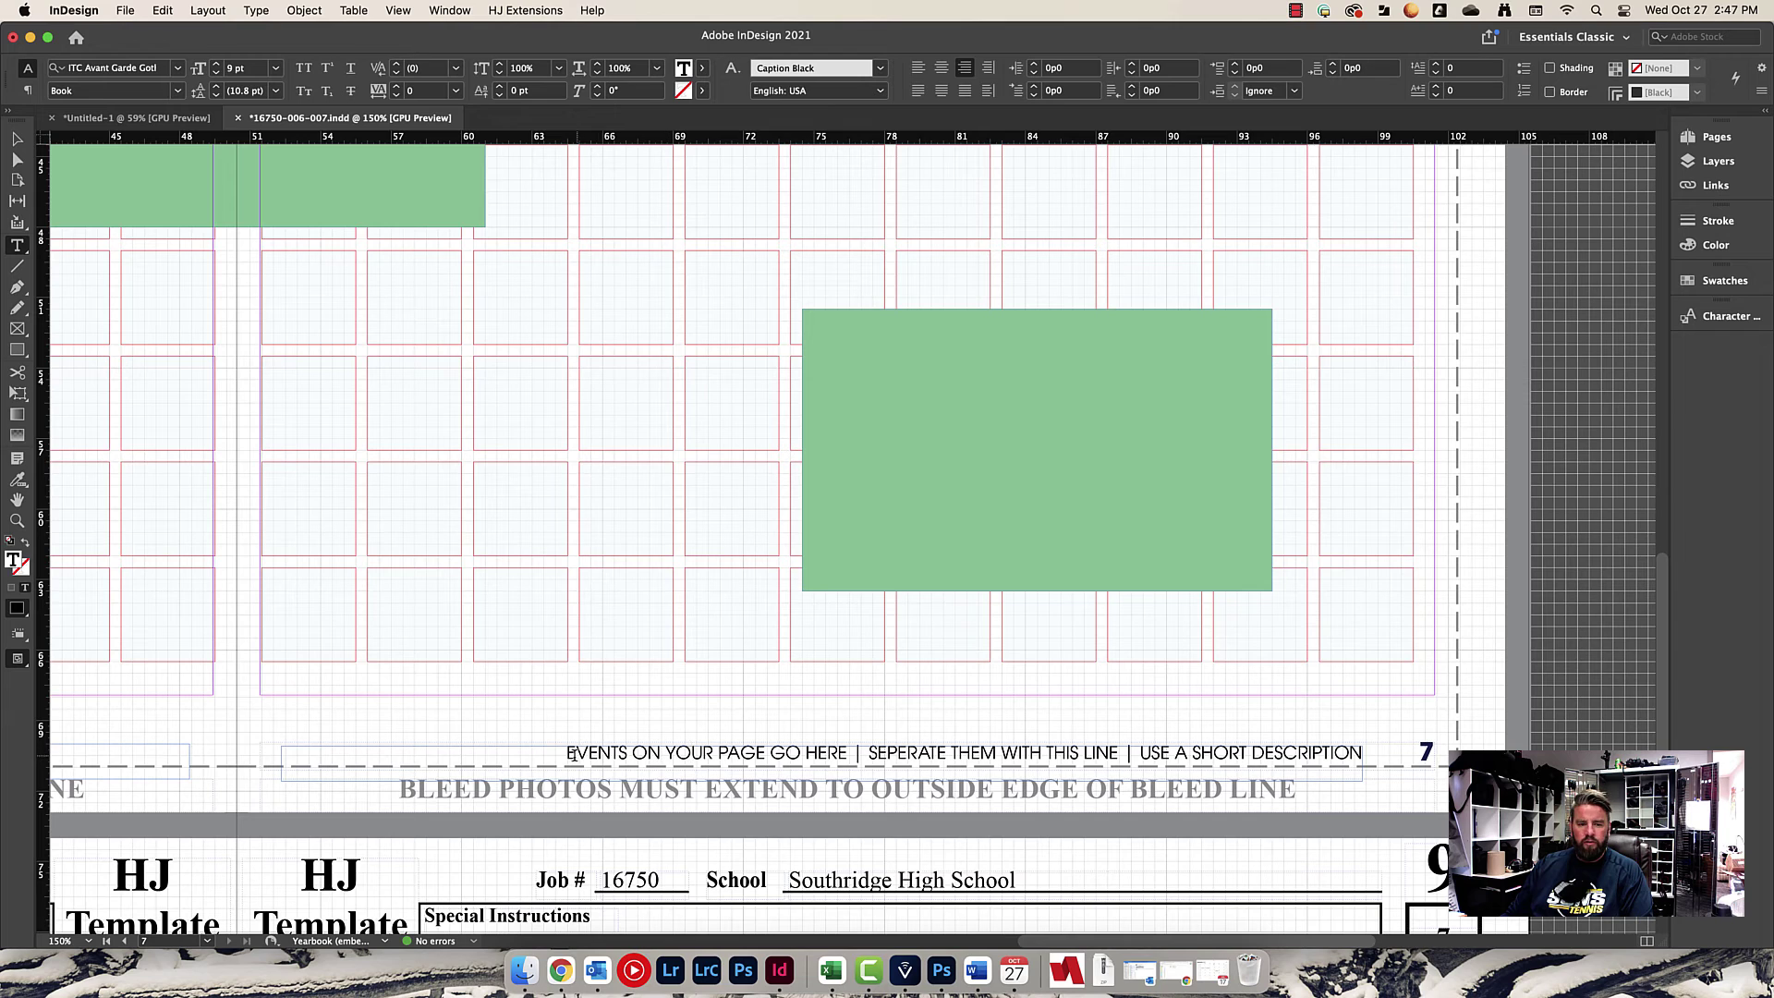
left_click_drag(568, 753, 855, 751)
type("Fr")
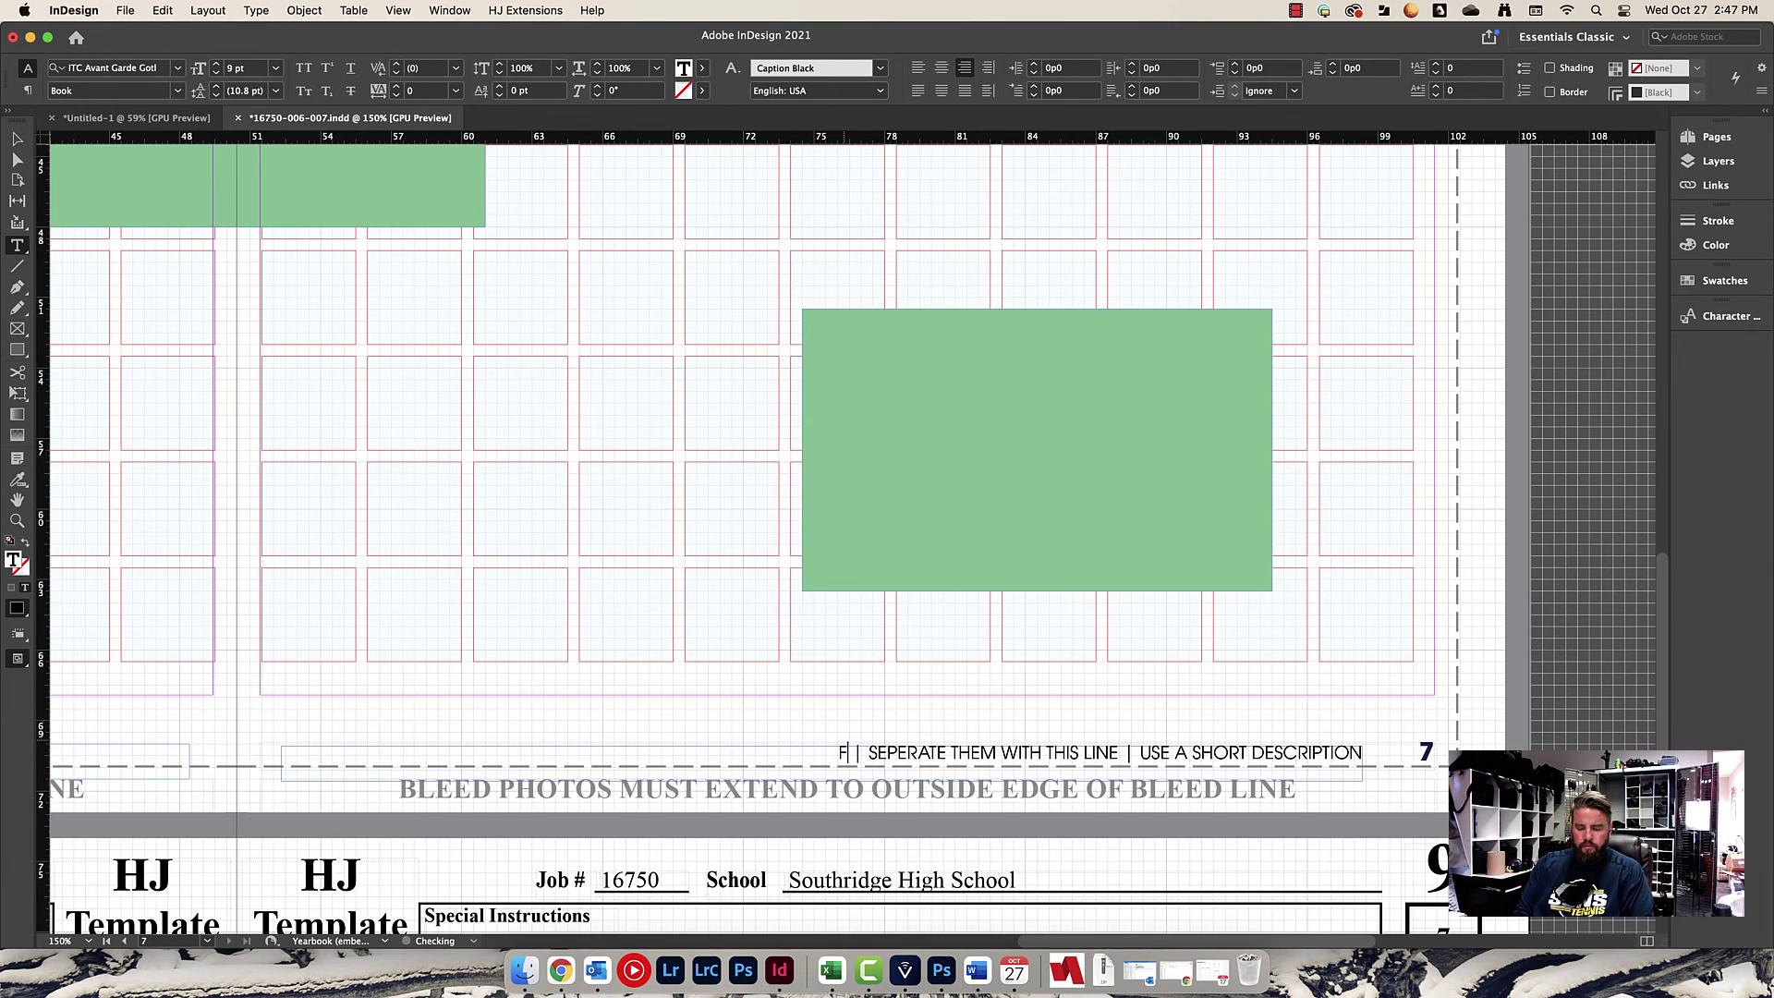
type("rie")
key("BackSpace")
key("BackSpace")
key("BackSpace")
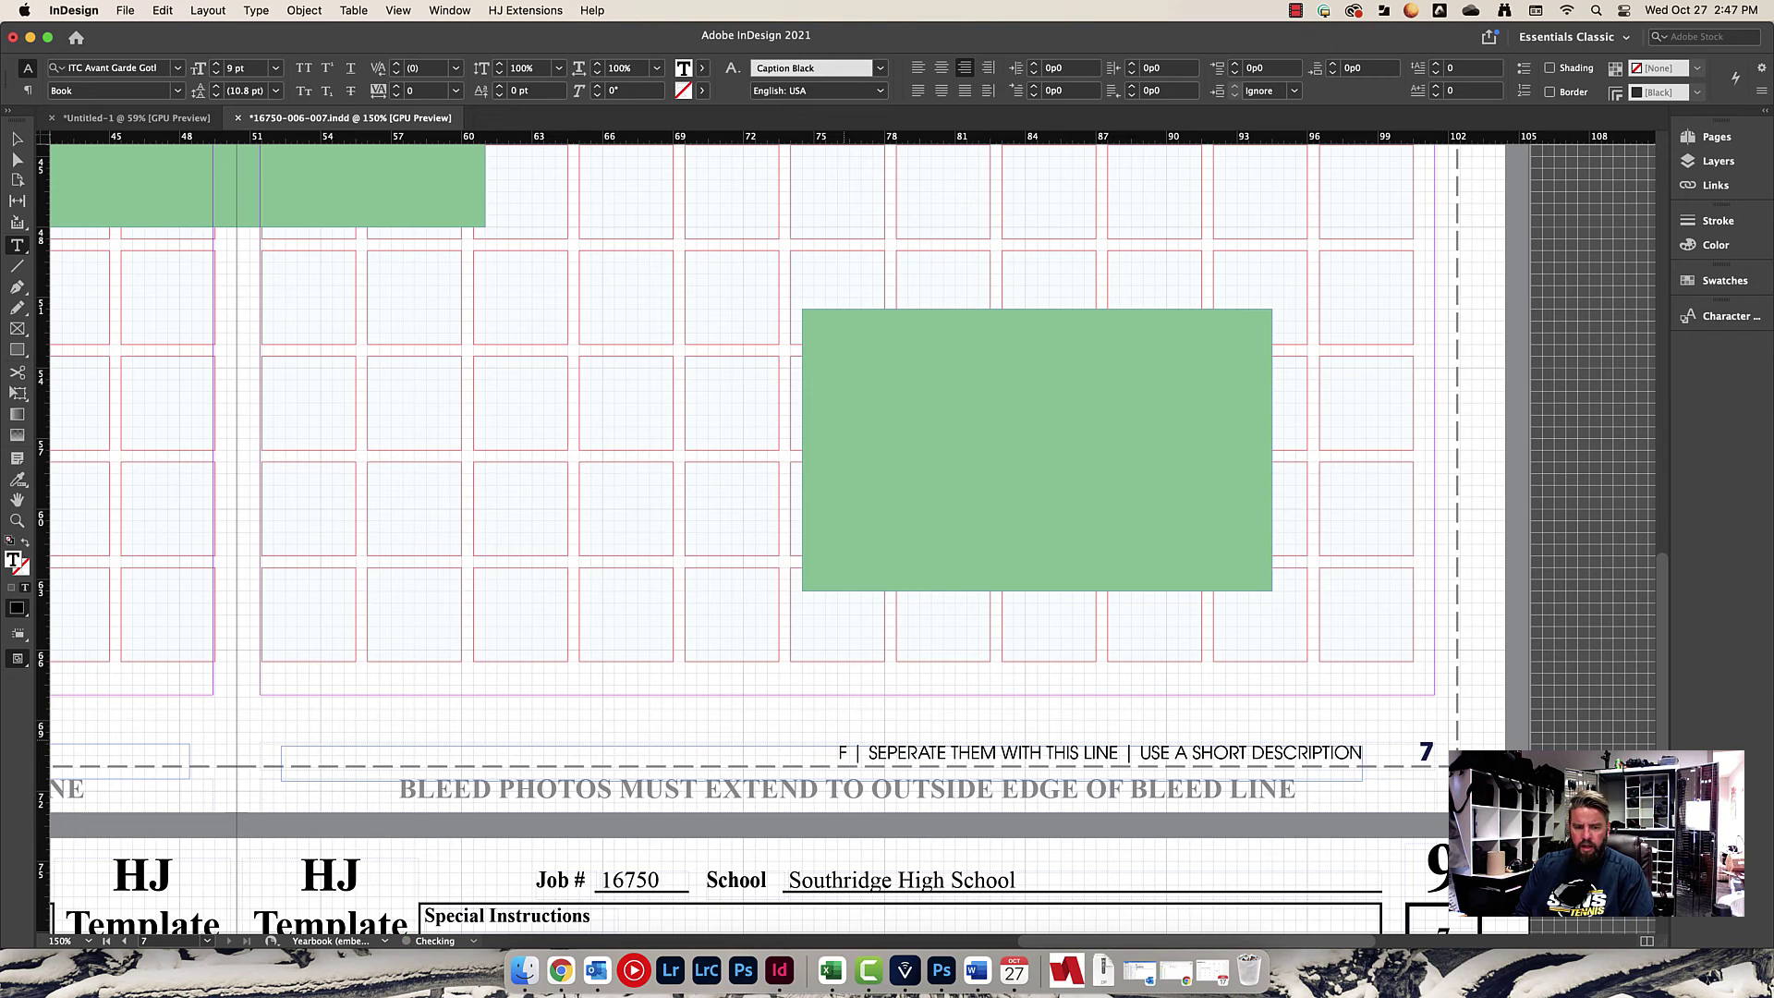
type("reshmen firt")
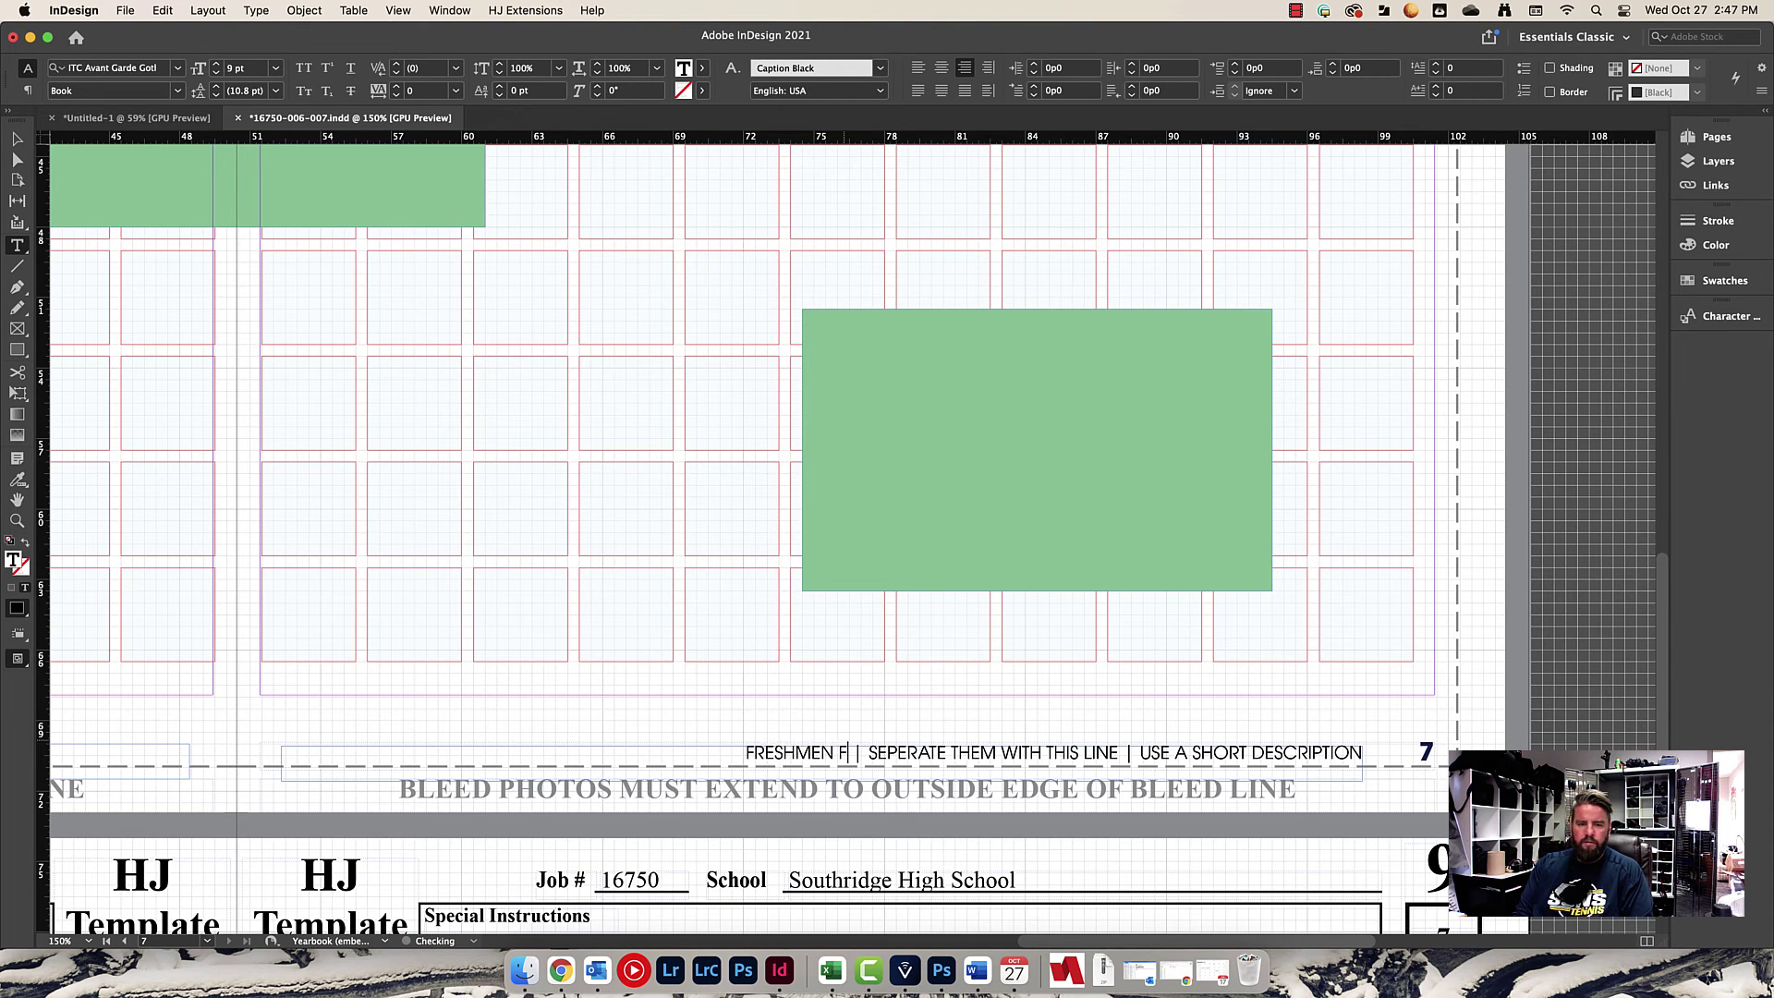
key("BackSpace")
type("ST DAY")
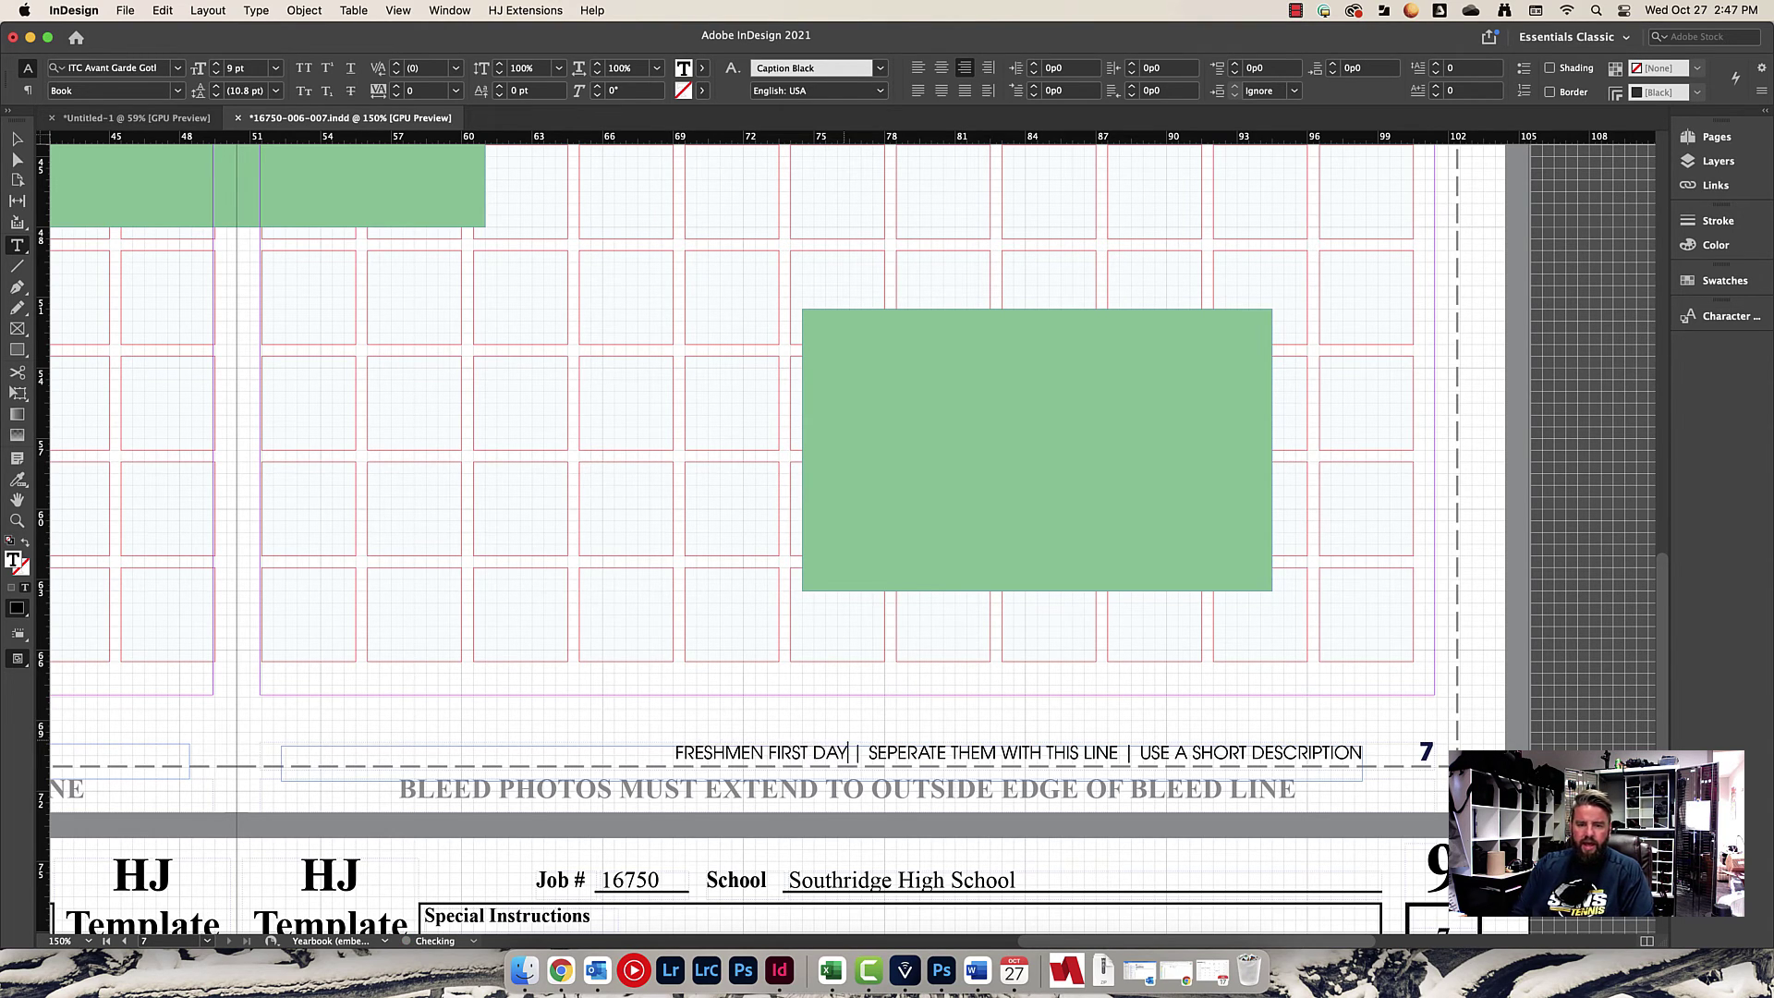
Overwrite the remaining placeholders with 'where do you eat lunch?' and a student-versus-student matchup.
left_click_drag(877, 754, 1118, 745)
type("where do you eat")
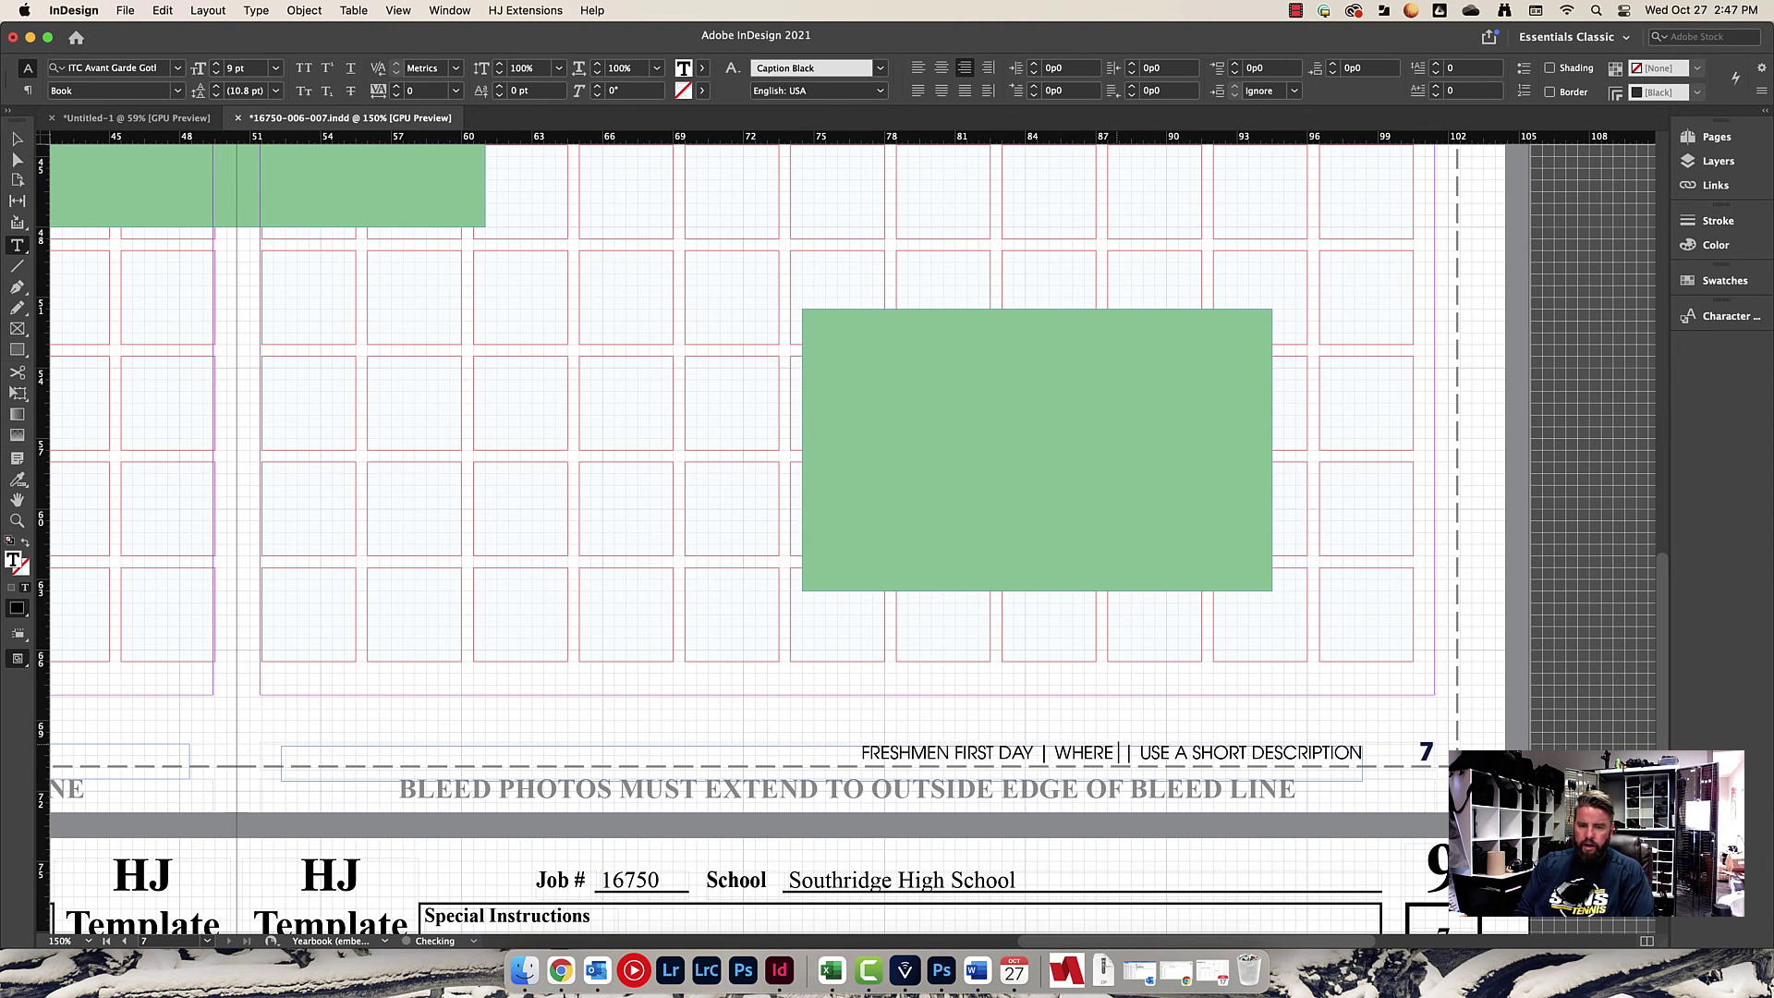
type(" lunch?")
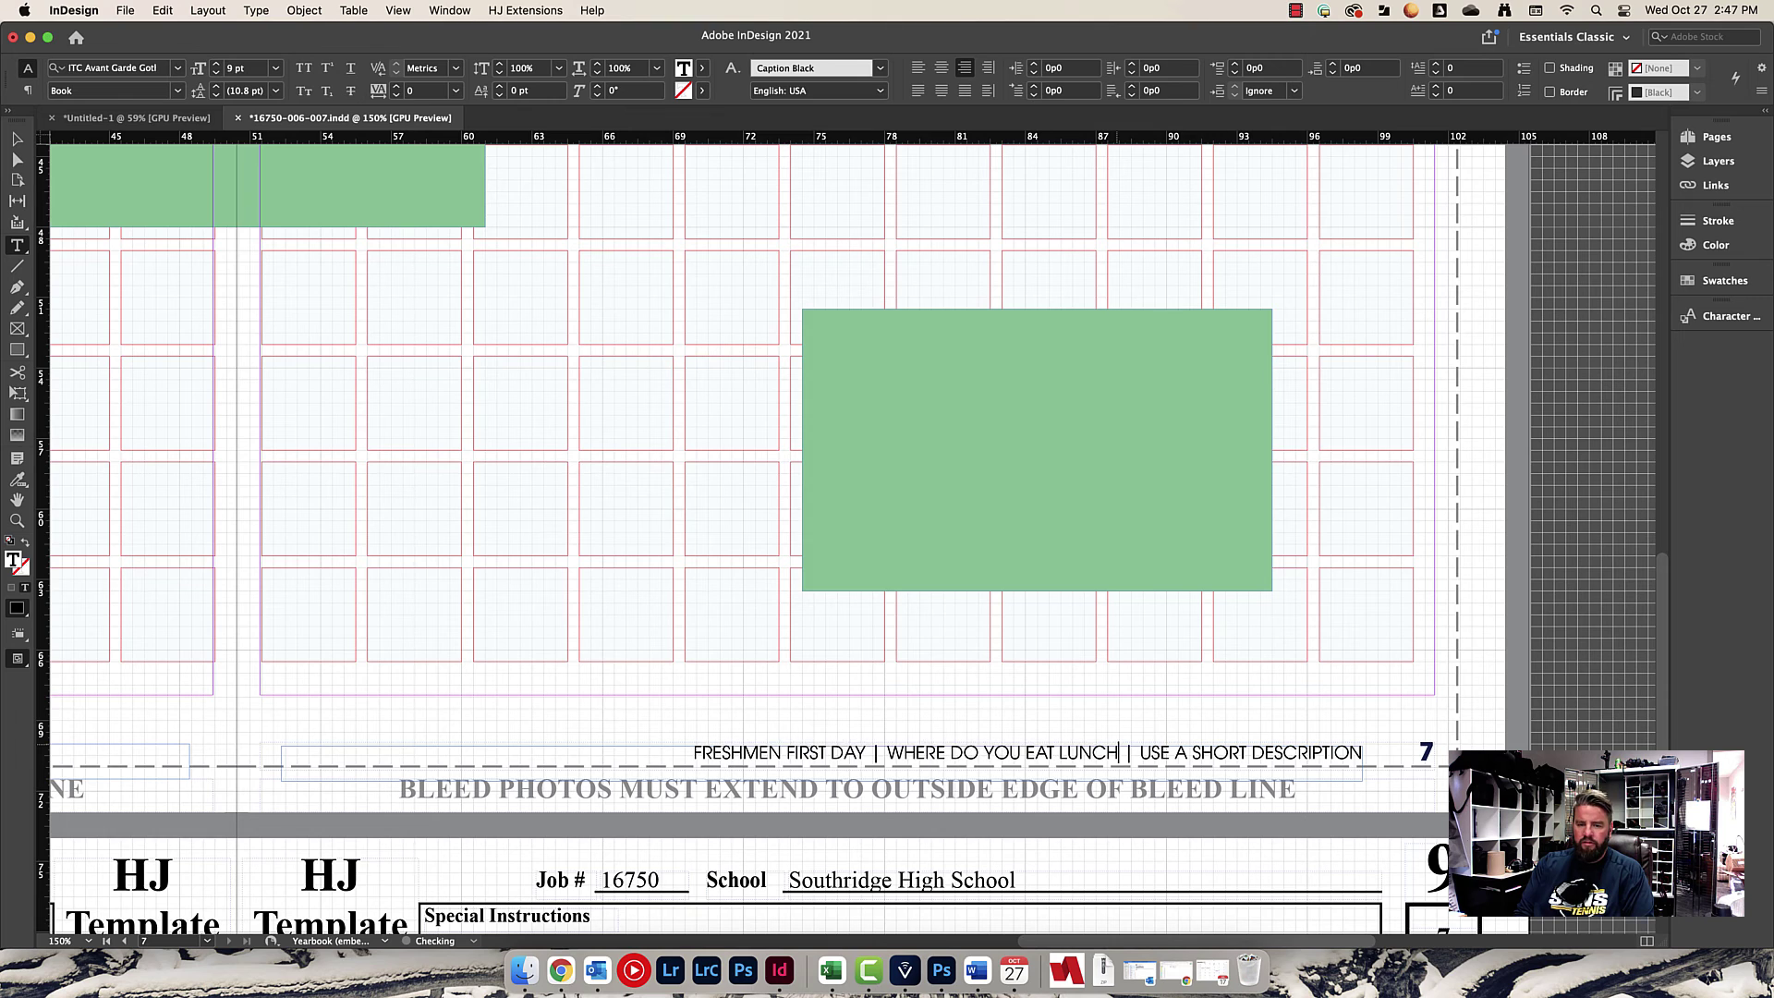
left_click_drag(1141, 752, 1363, 750)
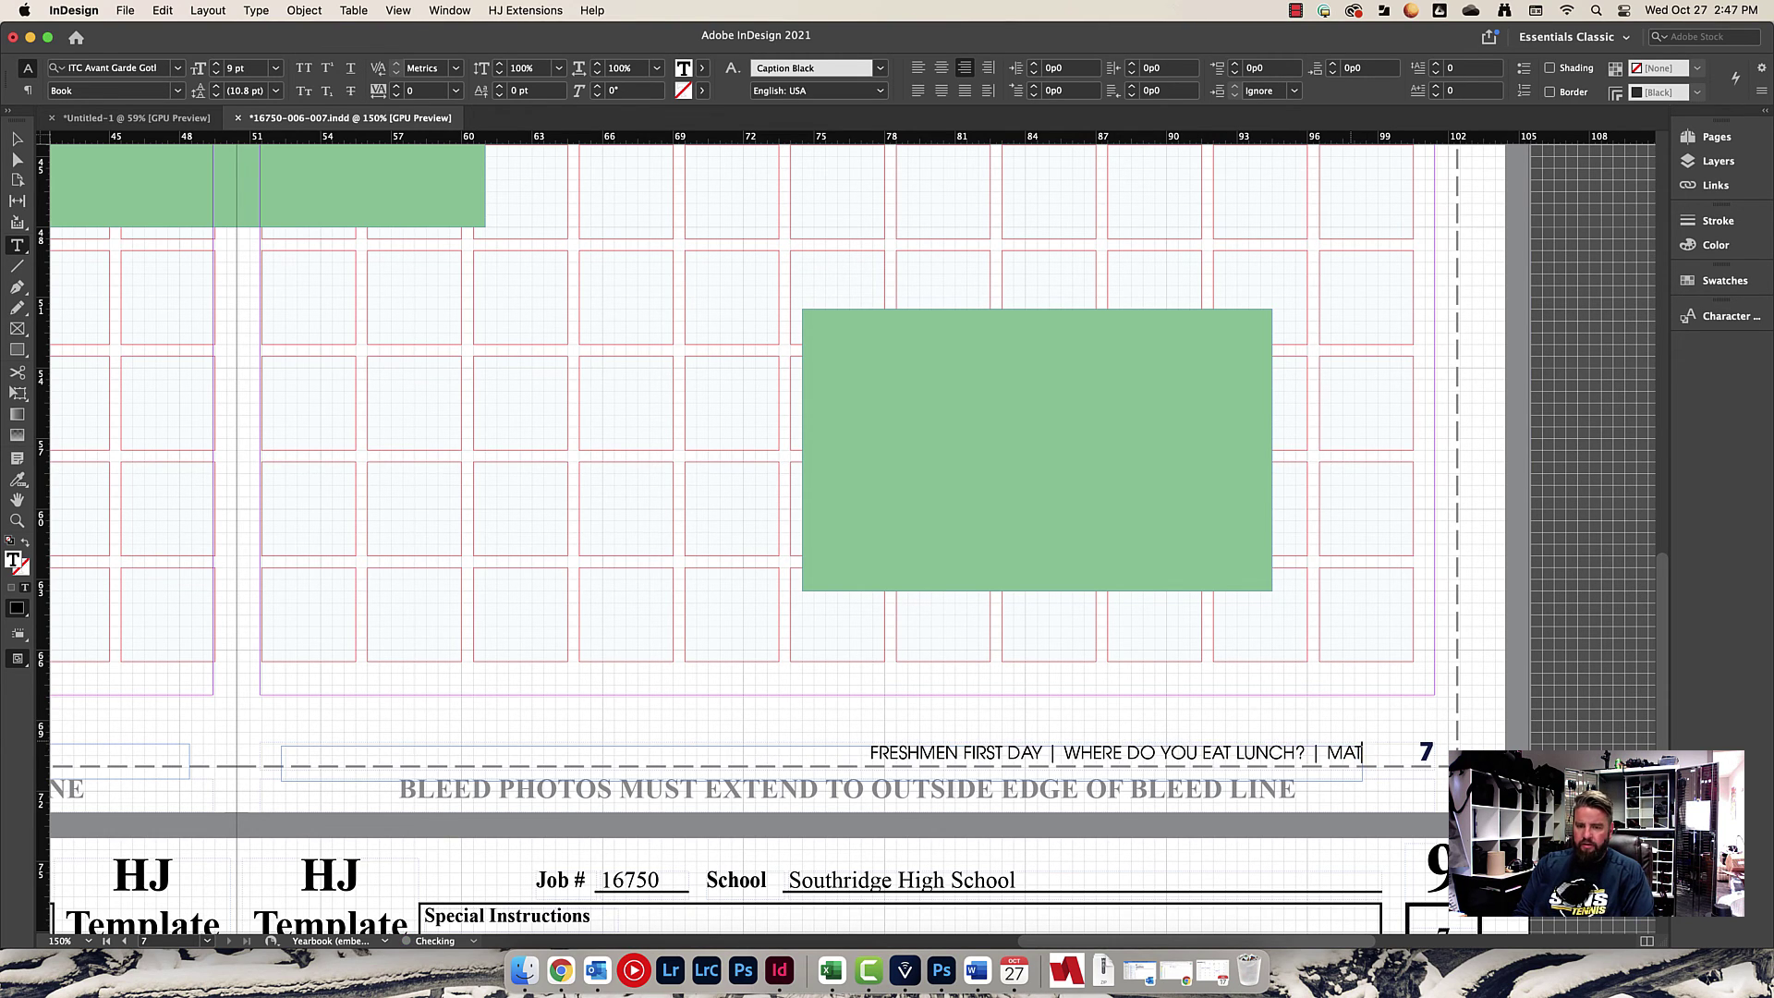
type(" vs ma")
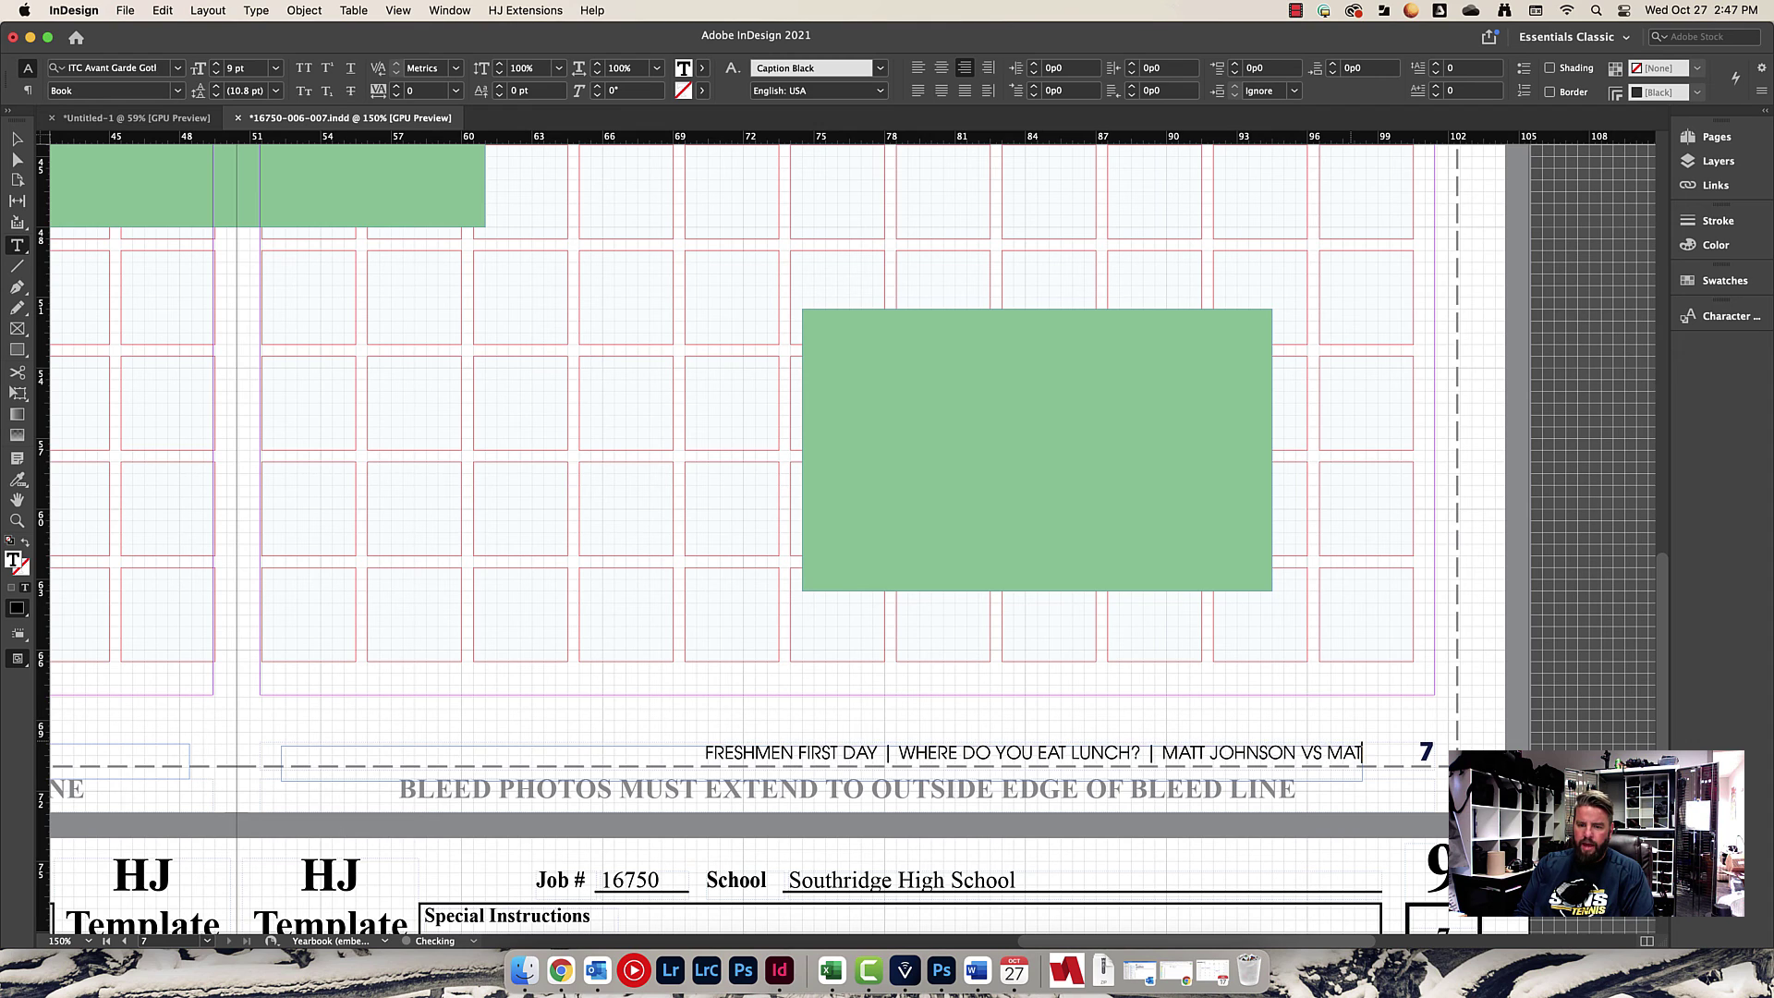
key("BackSpace")
key("BackSpace")
key("BackSpace")
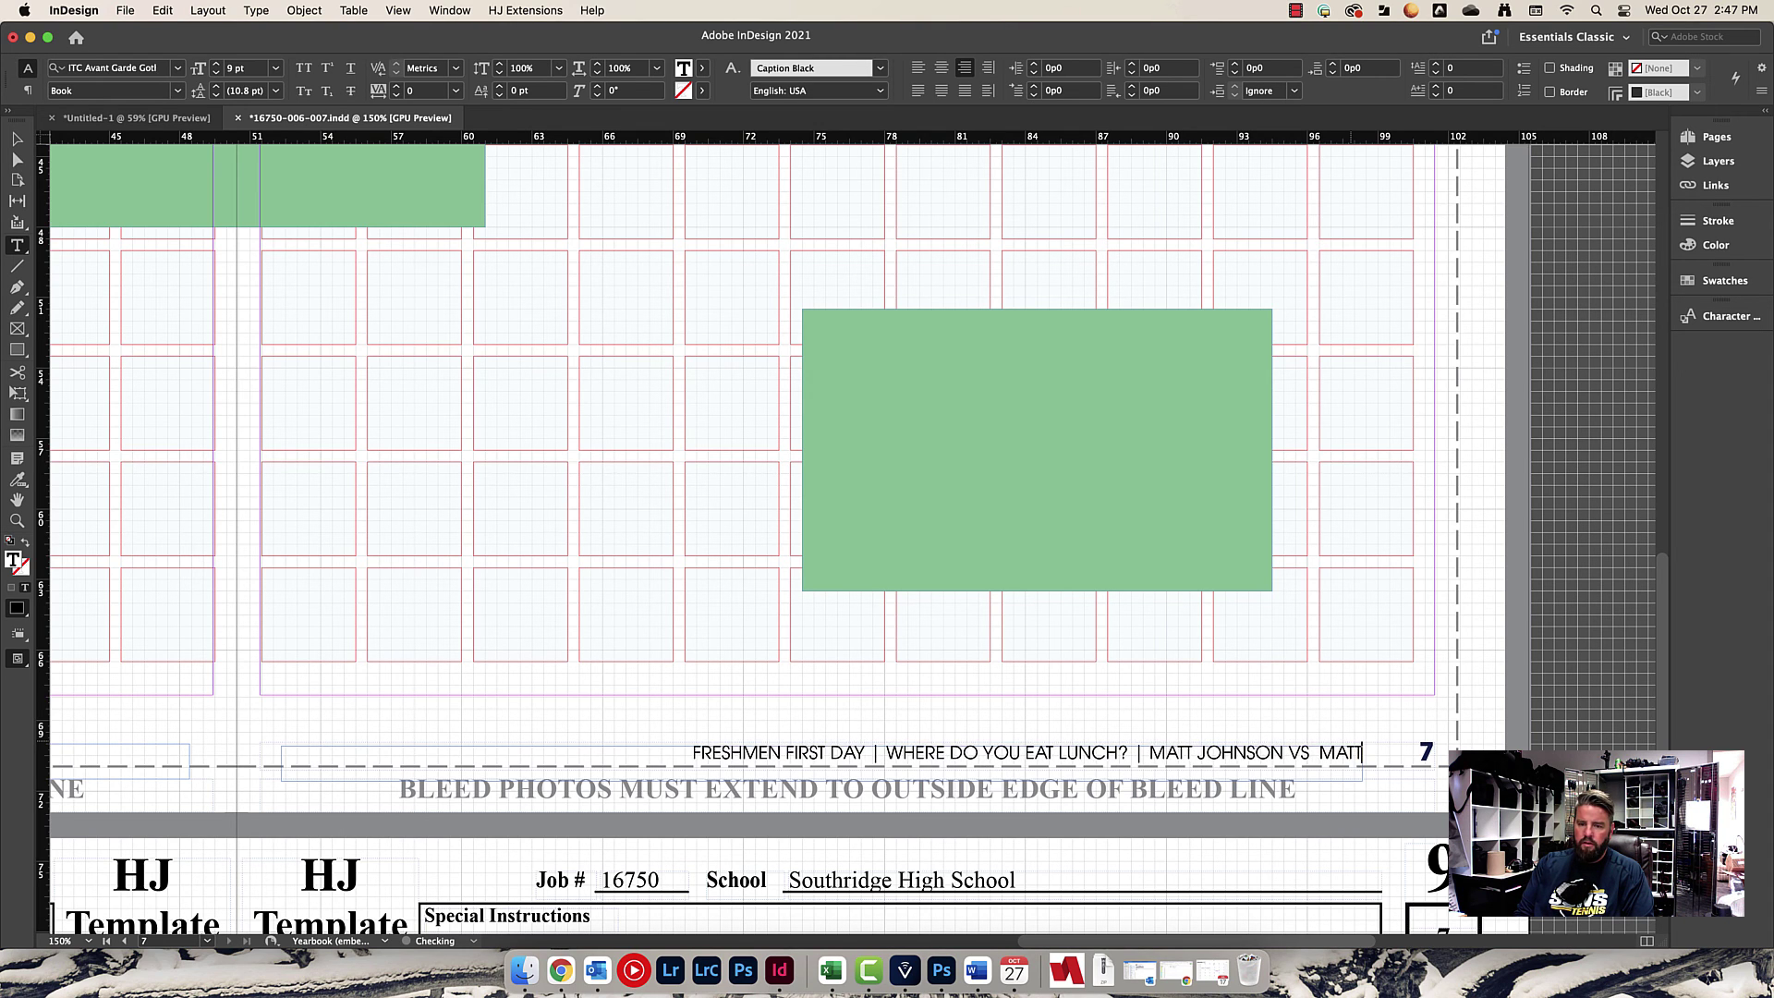
key("Escape")
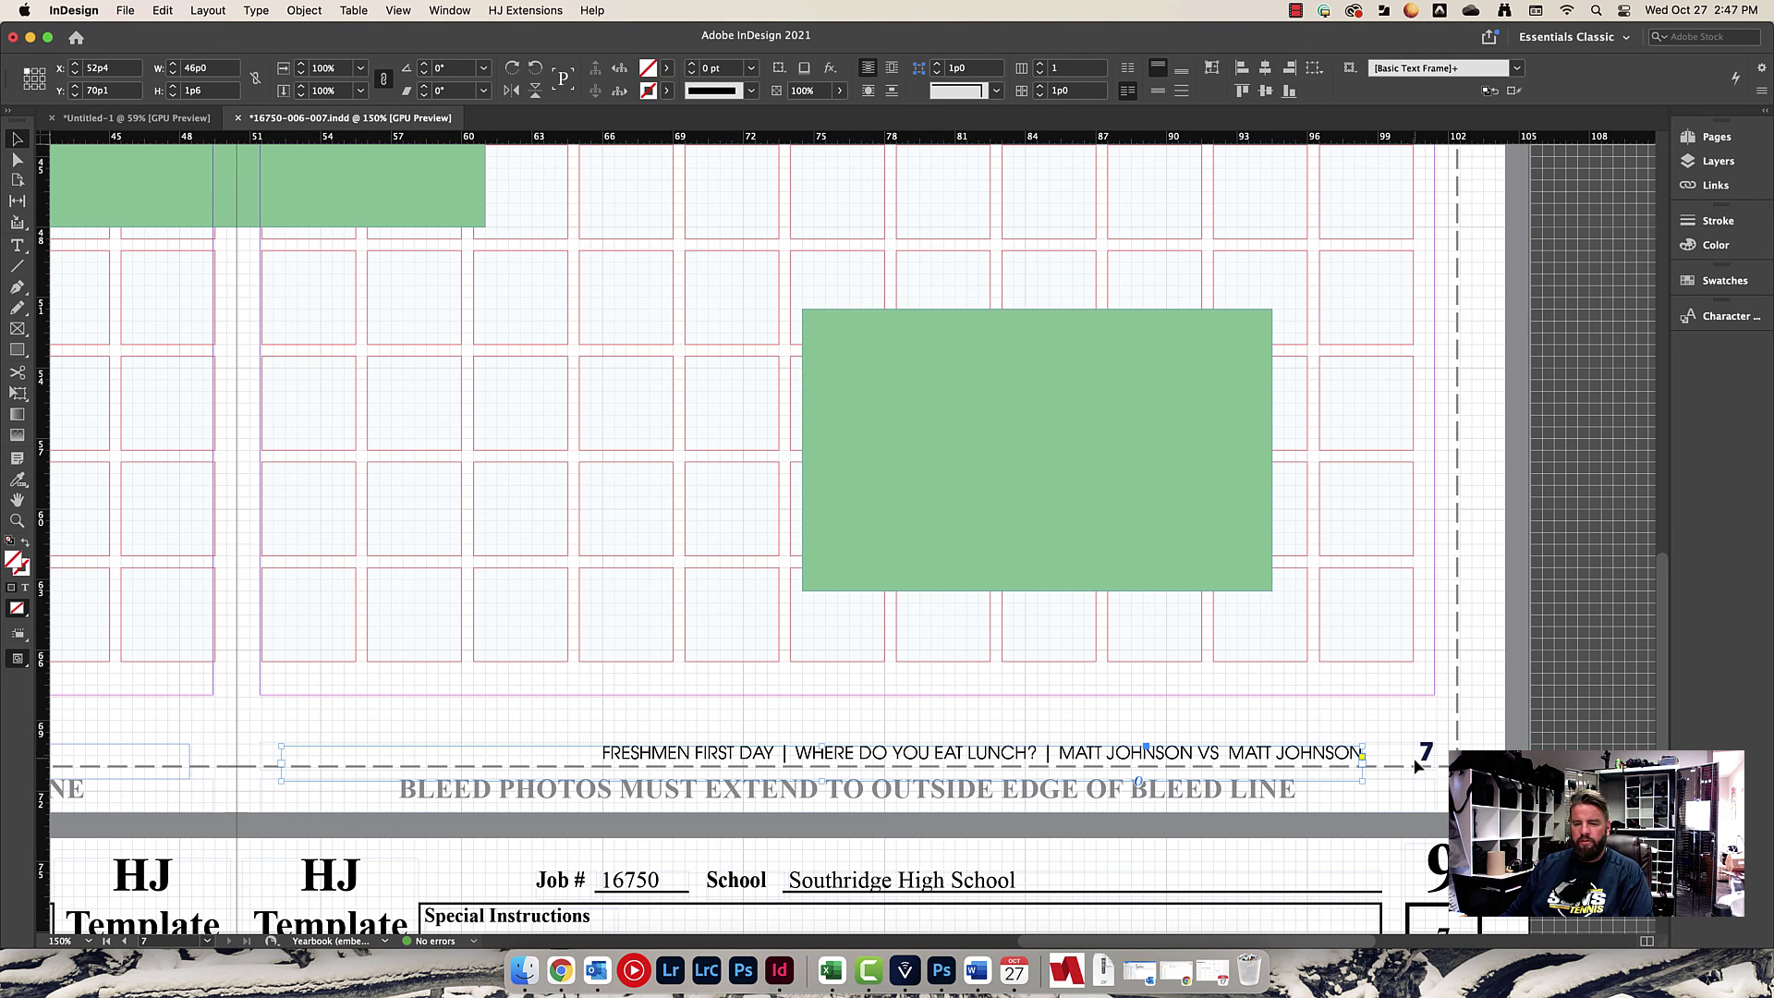
scroll(1427, 782, "down", 5)
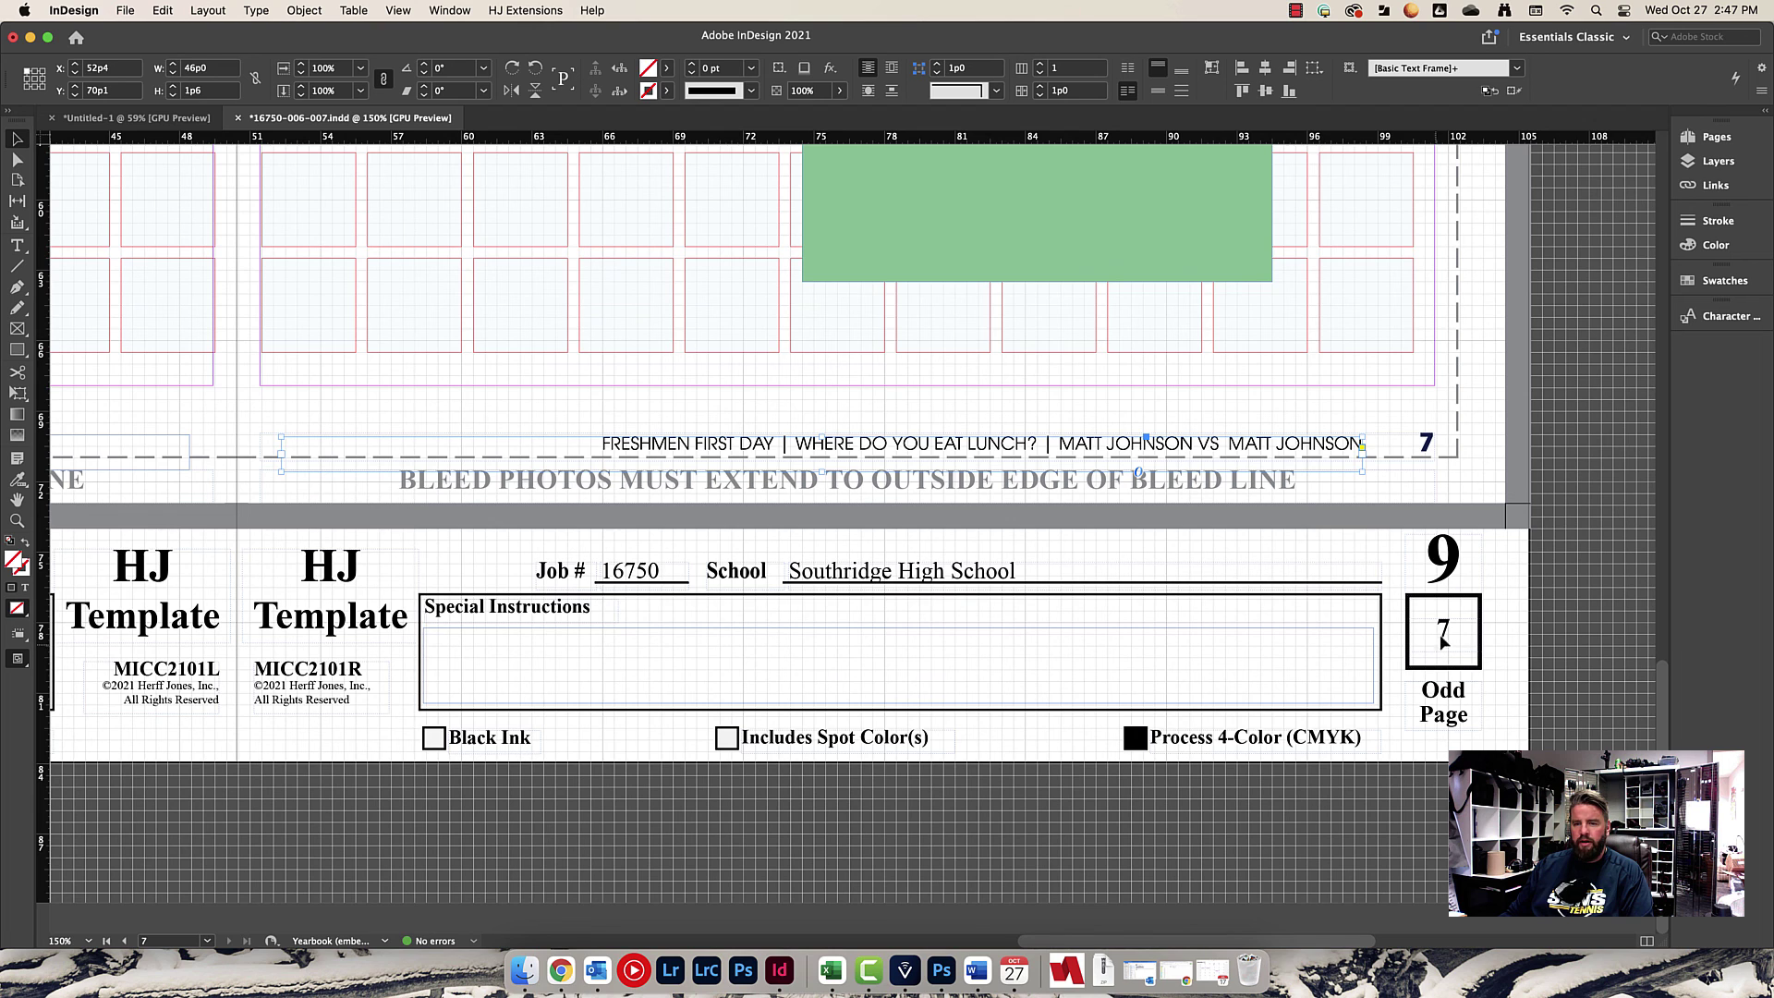
scroll(1444, 629, "up", 5)
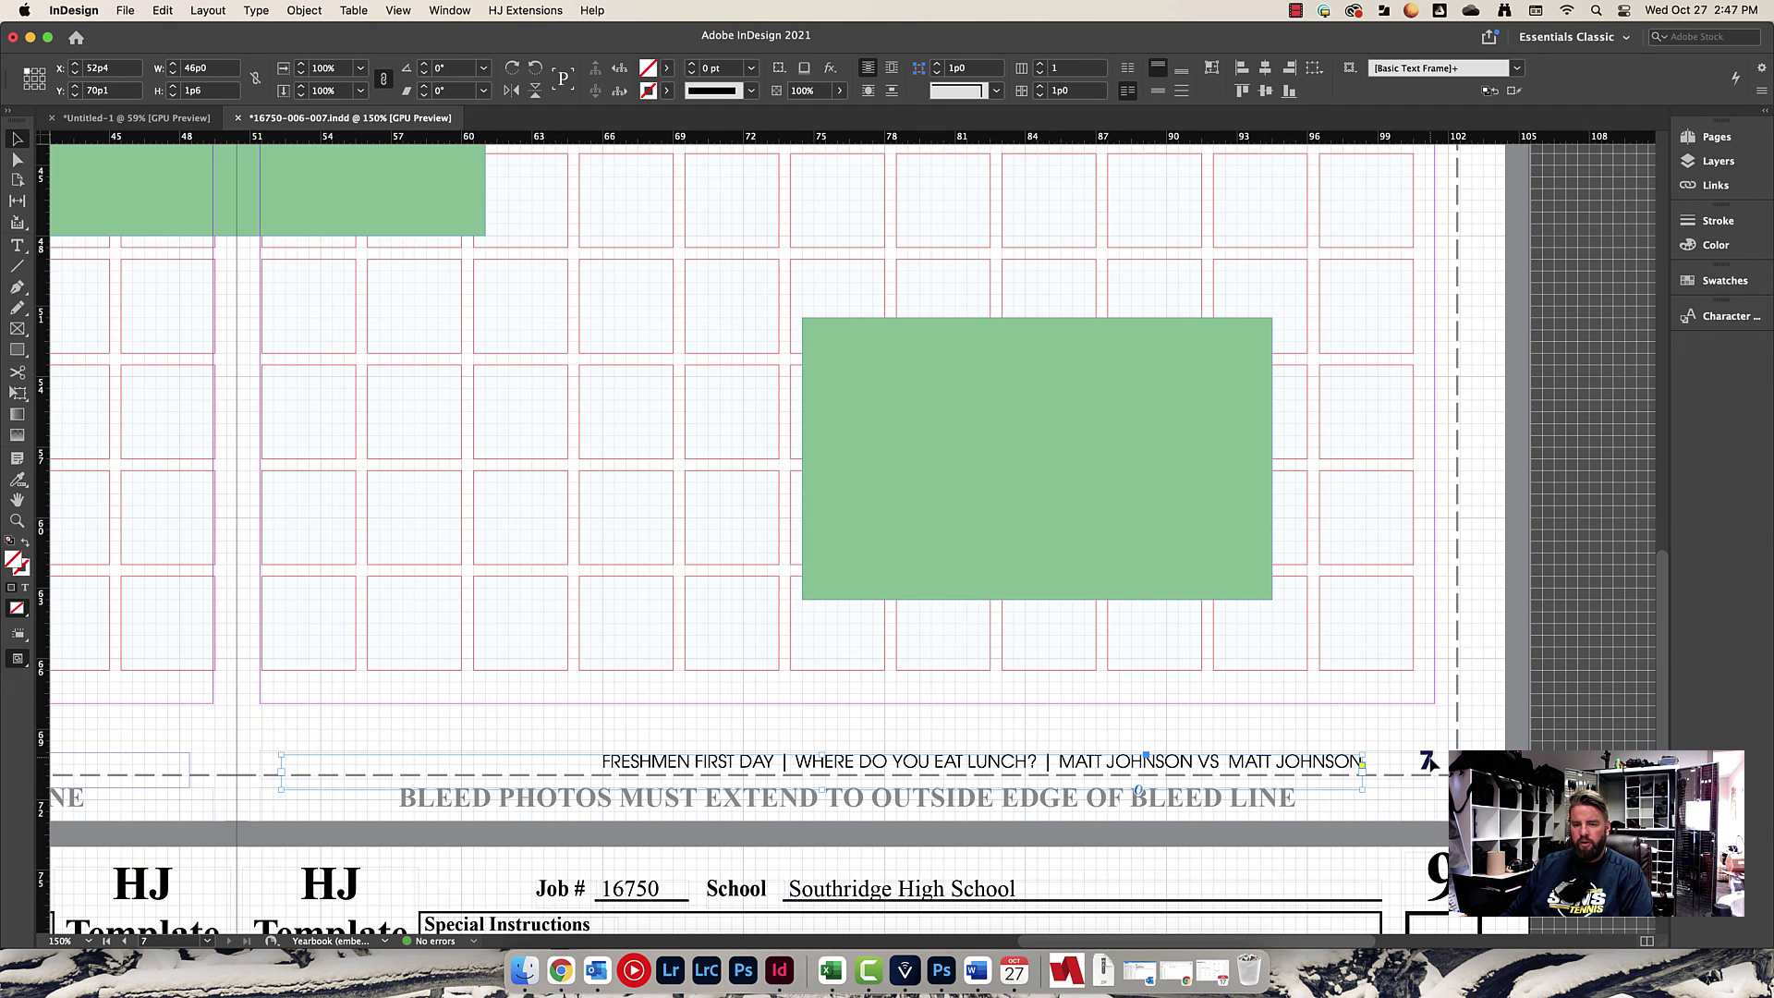